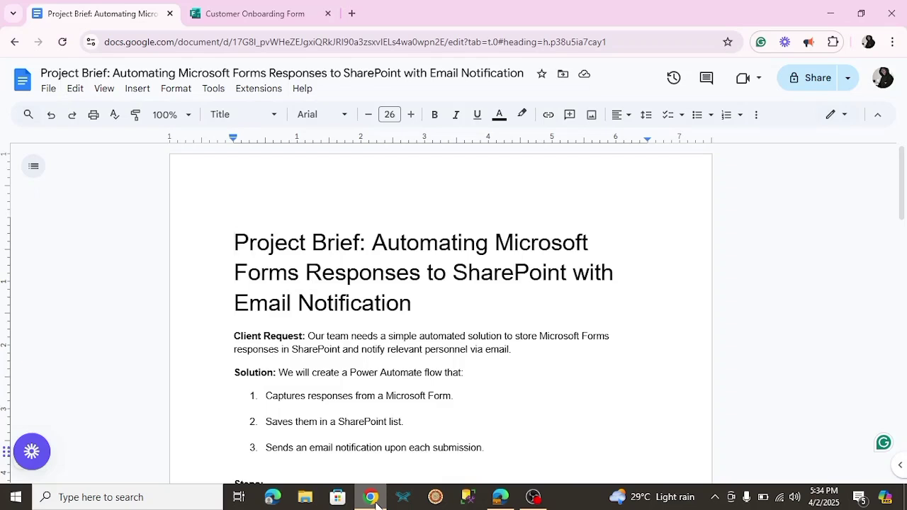
Deselect the brief's title, read its Steps and Deliverables, then go to the Customer Onboarding Form tab
{"action": "left_click", "coordinate": [254, 245], "text": "shift"}
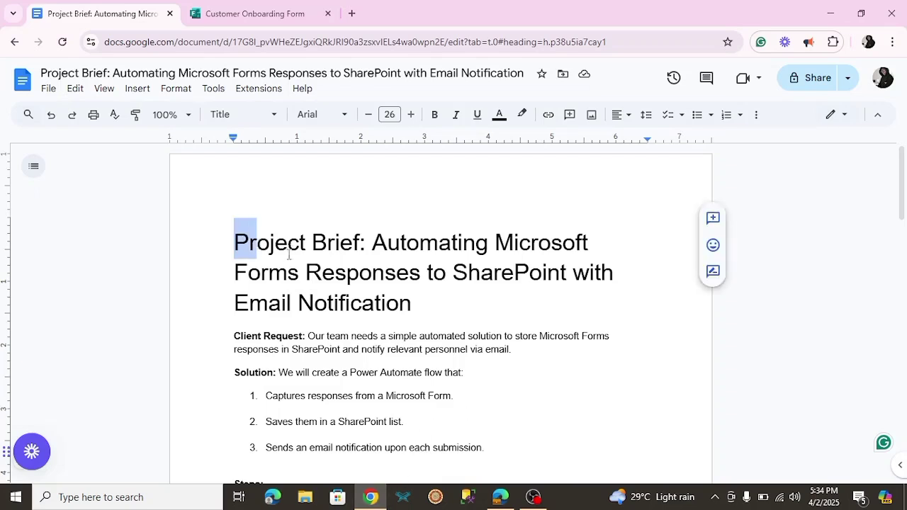
{"action": "left_click", "coordinate": [289, 254]}
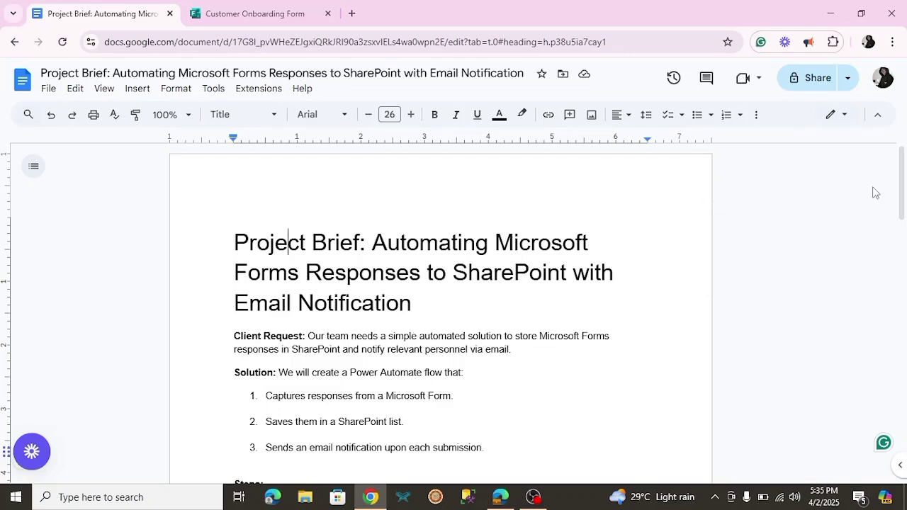
{"action": "scroll", "coordinate": [523, 276], "scroll_direction": "down", "scroll_amount": 3}
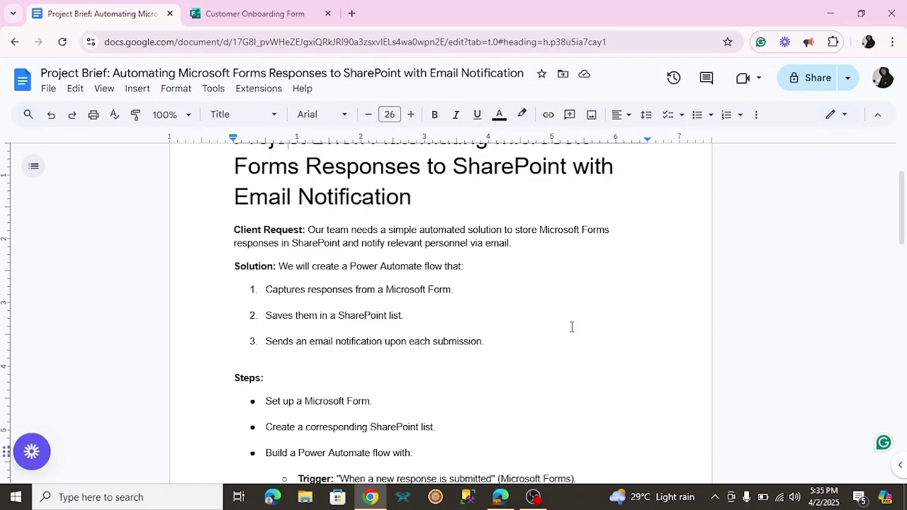
{"action": "scroll", "coordinate": [903, 236], "scroll_direction": "down", "scroll_amount": 2}
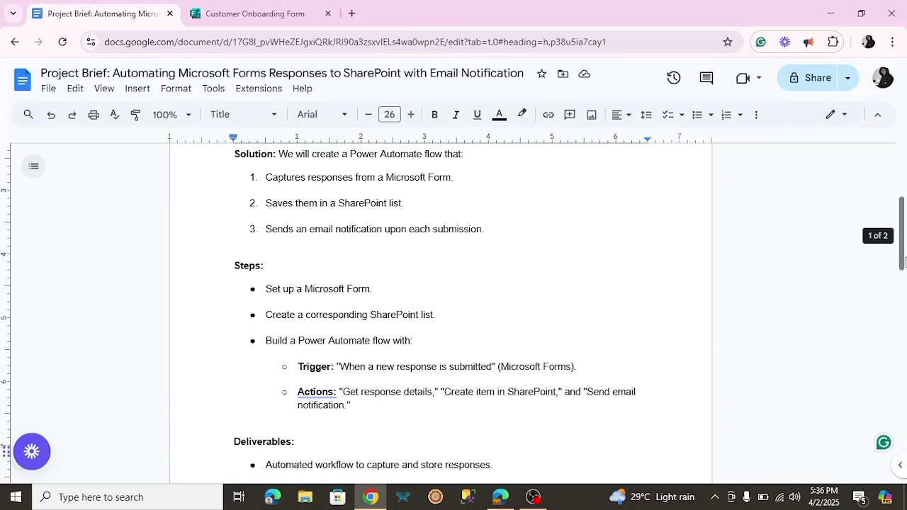
{"action": "left_click_drag", "start_coordinate": [904, 262], "coordinate": [904, 318]}
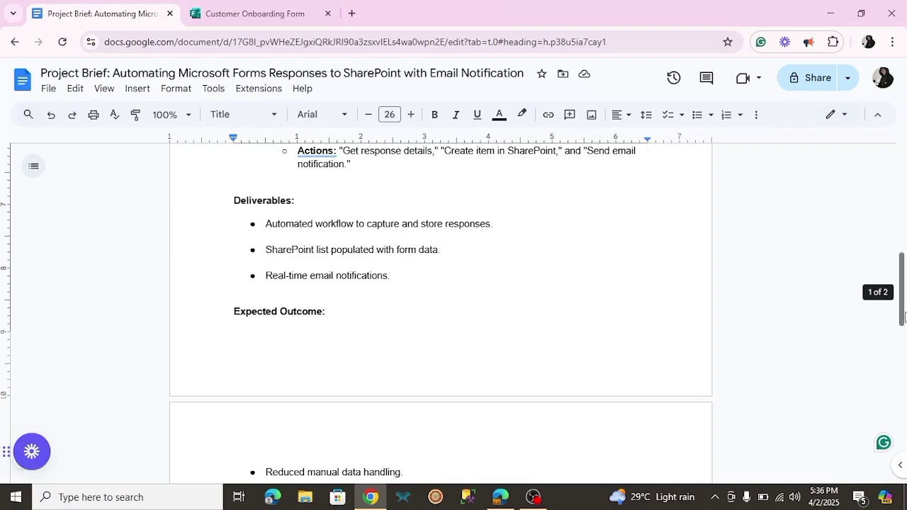
{"action": "left_click_drag", "start_coordinate": [903, 317], "coordinate": [905, 233]}
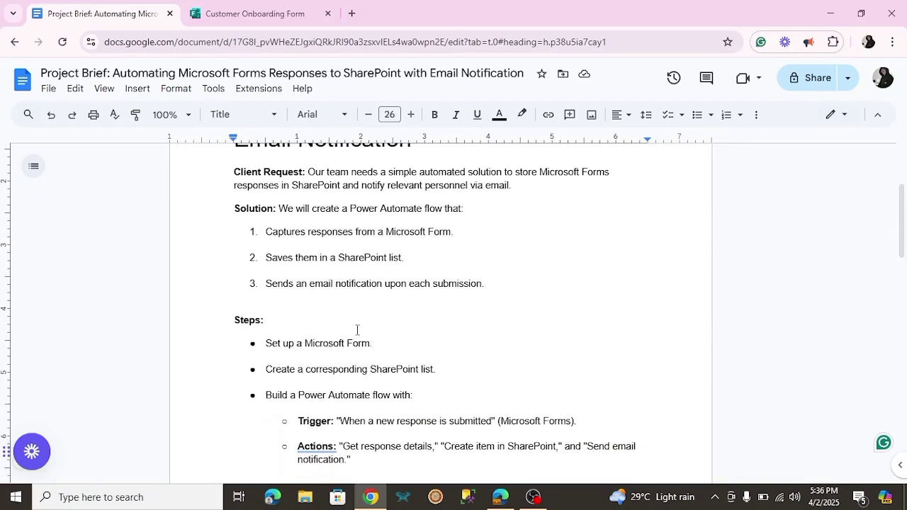
{"action": "left_click", "coordinate": [256, 18]}
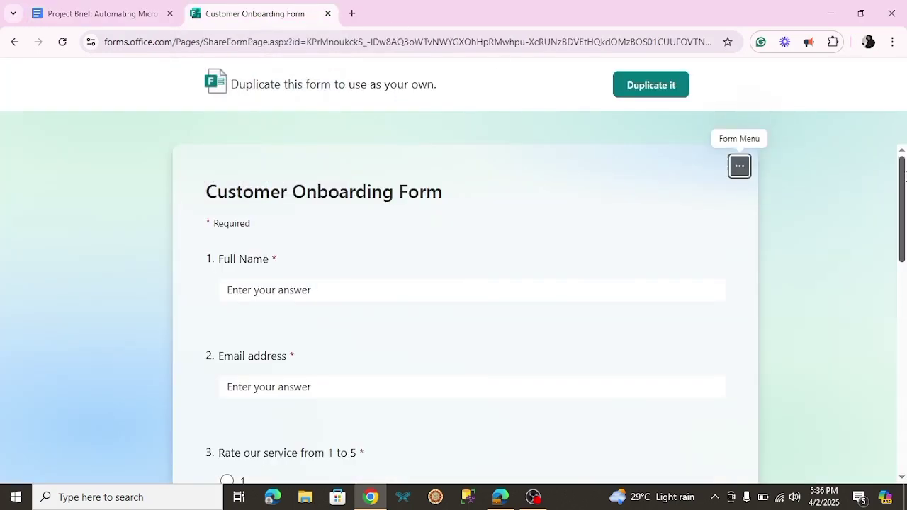
Read through the form's five questions, then bring up the SharePoint Communication site in Edge
{"action": "left_click_drag", "start_coordinate": [905, 180], "coordinate": [905, 257]}
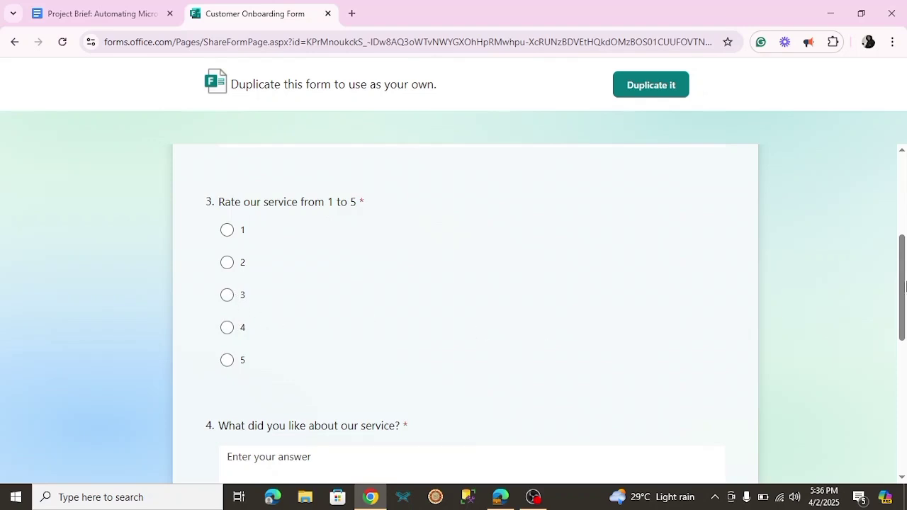
{"action": "left_click_drag", "start_coordinate": [904, 299], "coordinate": [903, 377]}
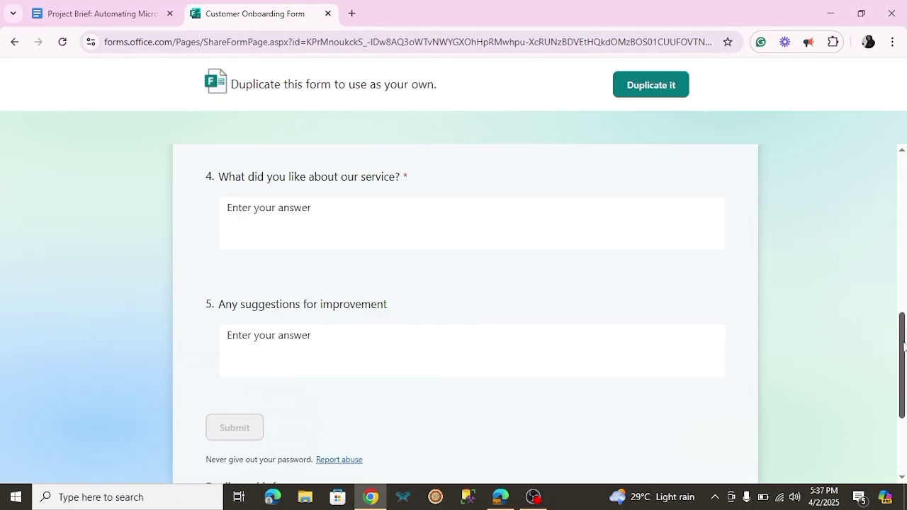
{"action": "left_click_drag", "start_coordinate": [903, 342], "coordinate": [902, 223]}
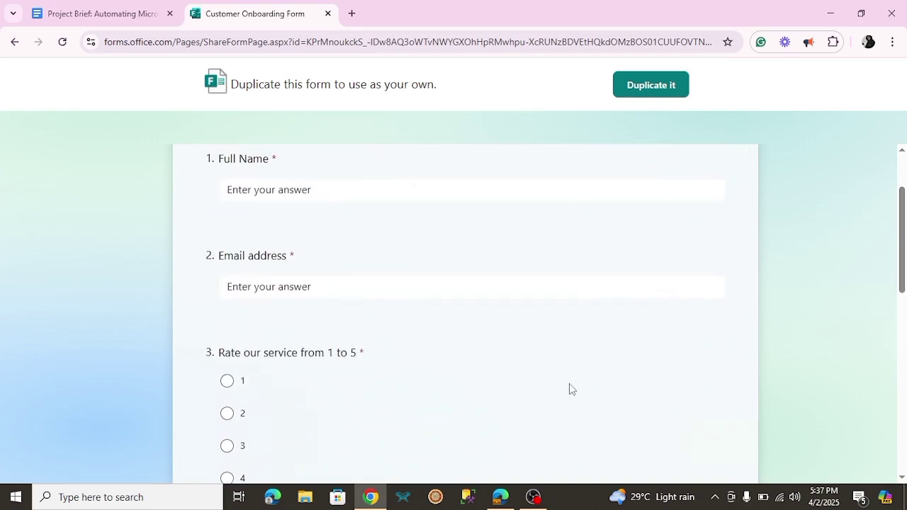
{"action": "left_click", "coordinate": [502, 499]}
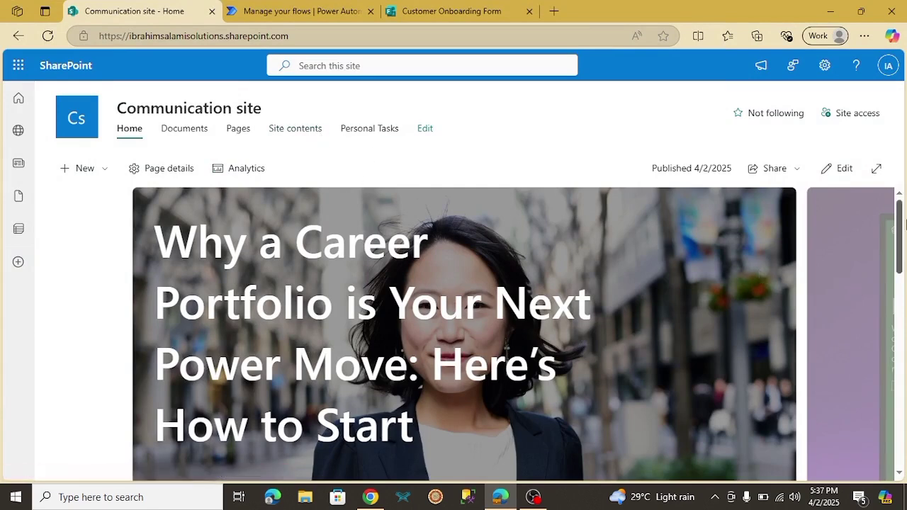
Choose + New > List on the Communication site to start a new list
{"action": "left_click_drag", "start_coordinate": [905, 243], "coordinate": [902, 218]}
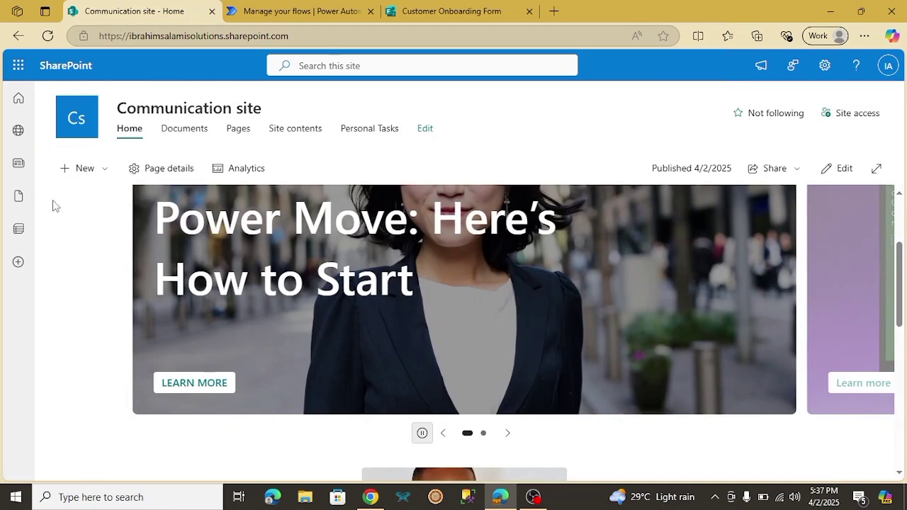
{"action": "left_click", "coordinate": [97, 177]}
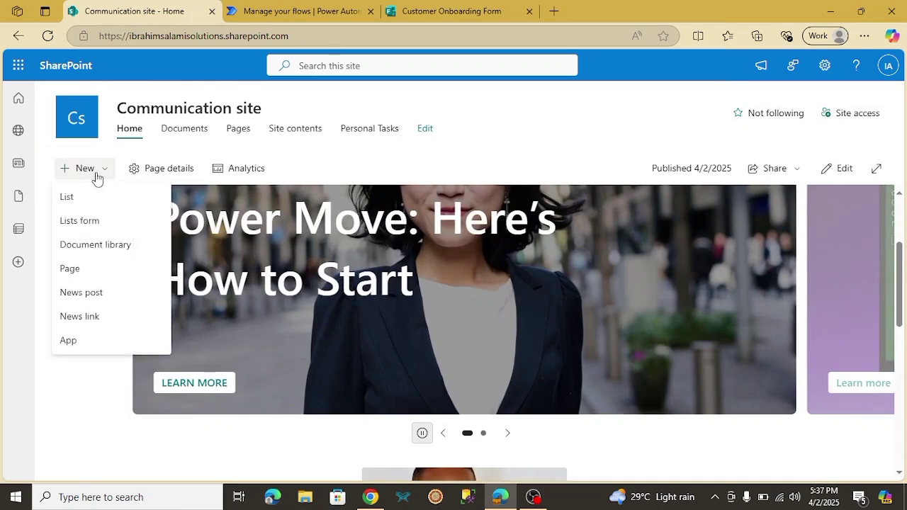
{"action": "left_click", "coordinate": [69, 198]}
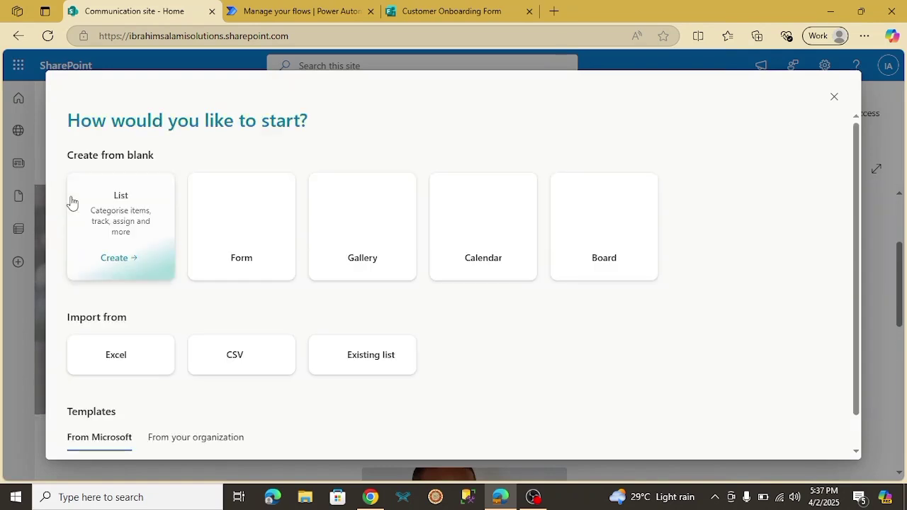
Create a blank list named 'Customer Onboarding Form'
{"action": "left_click", "coordinate": [121, 262]}
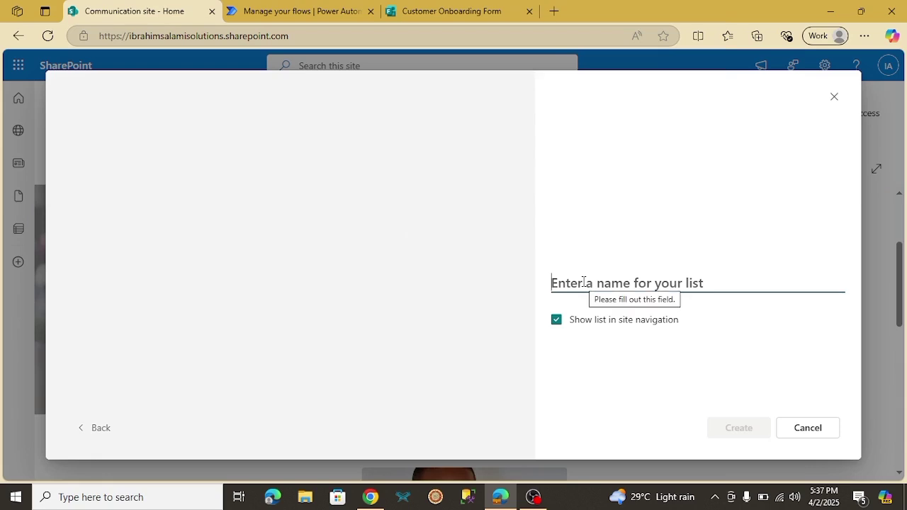
{"action": "type", "text": "C"}
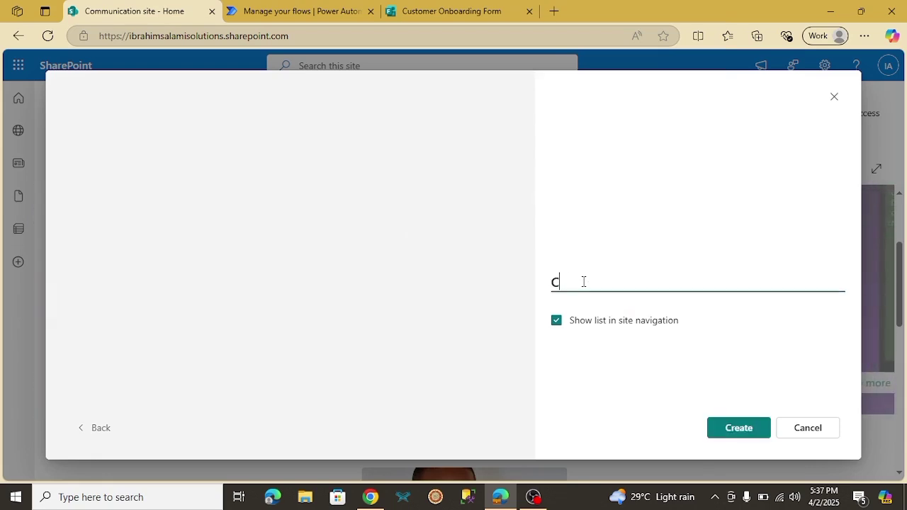
{"action": "type", "text": "ustomer Onboard"}
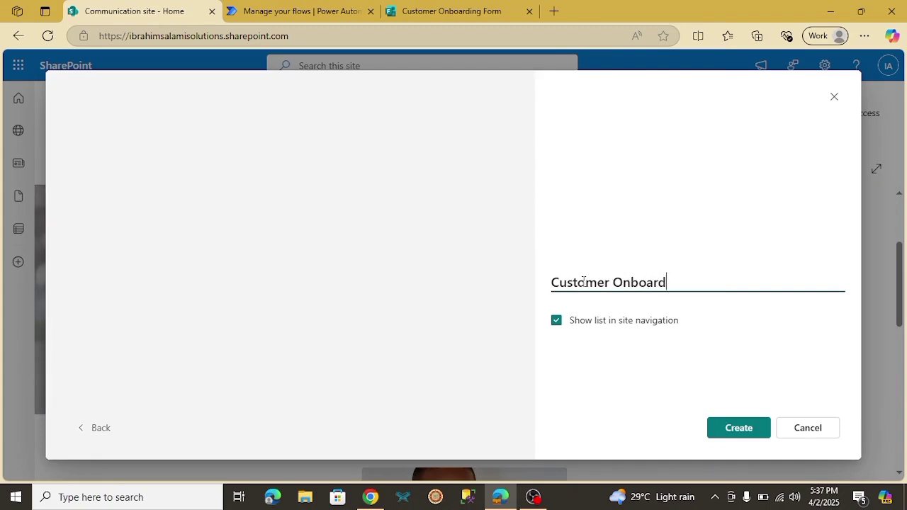
{"action": "type", "text": "ing Form"}
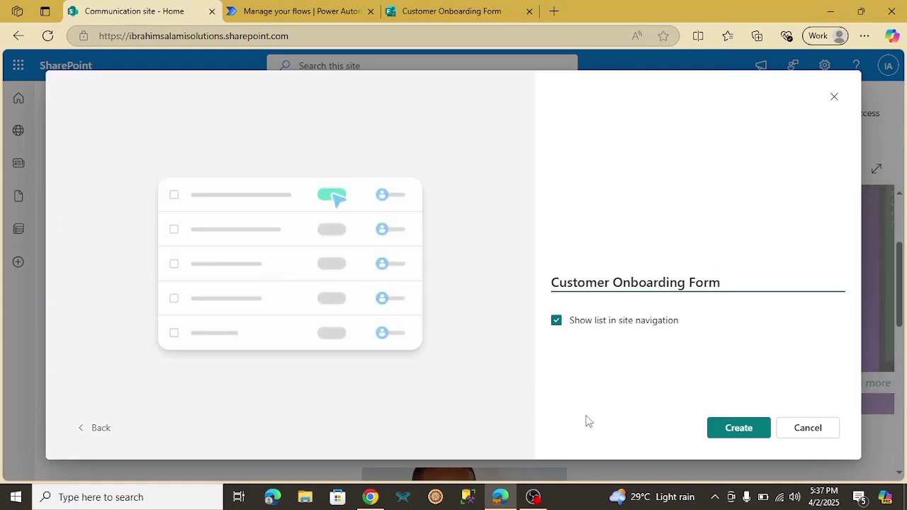
{"action": "left_click", "coordinate": [730, 425]}
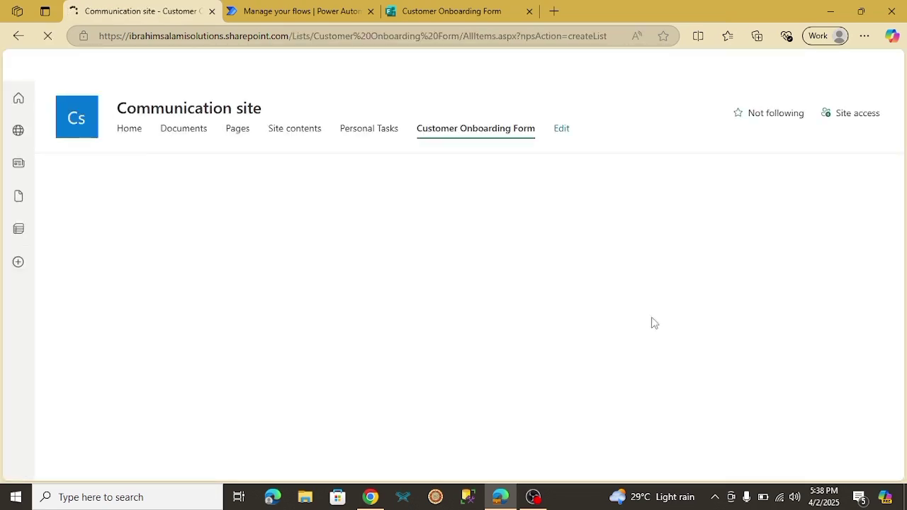
Compare the new list with the form's questions, check the Title column's options, then choose Add column
{"action": "left_click", "coordinate": [476, 14]}
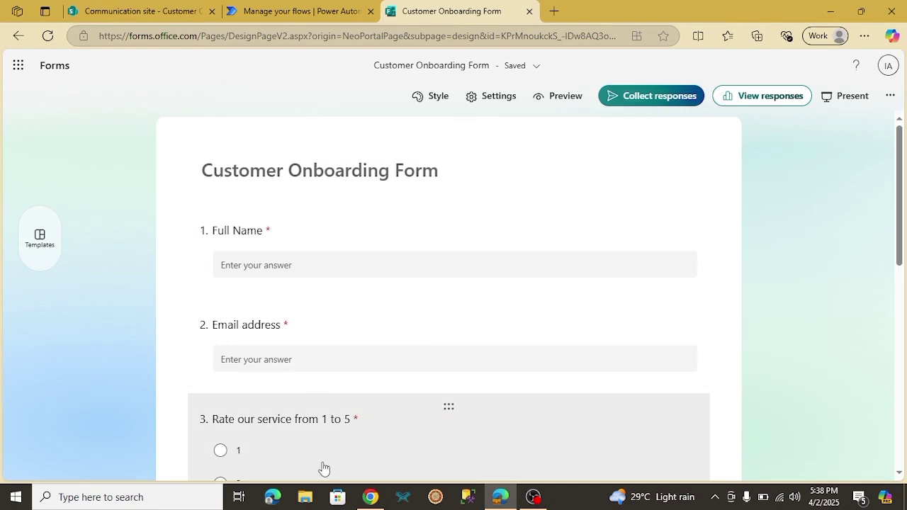
{"action": "left_click", "coordinate": [117, 15]}
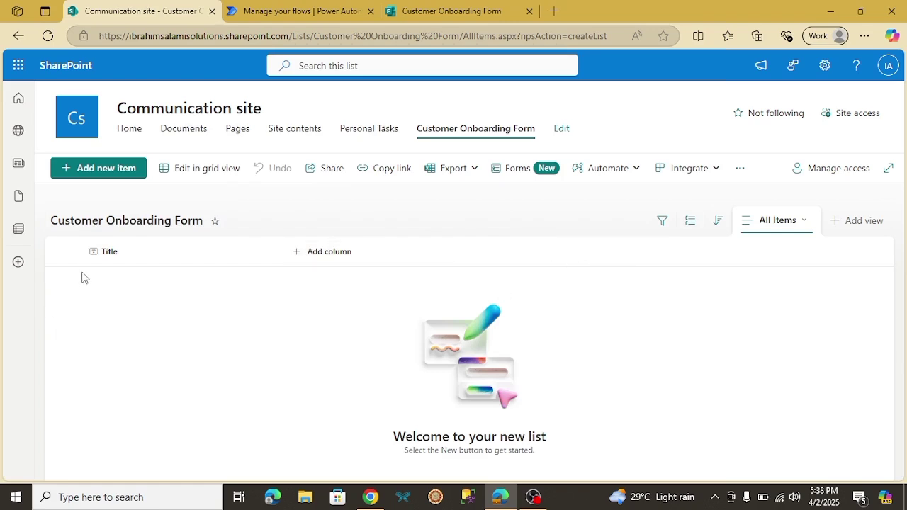
{"action": "left_click", "coordinate": [124, 257]}
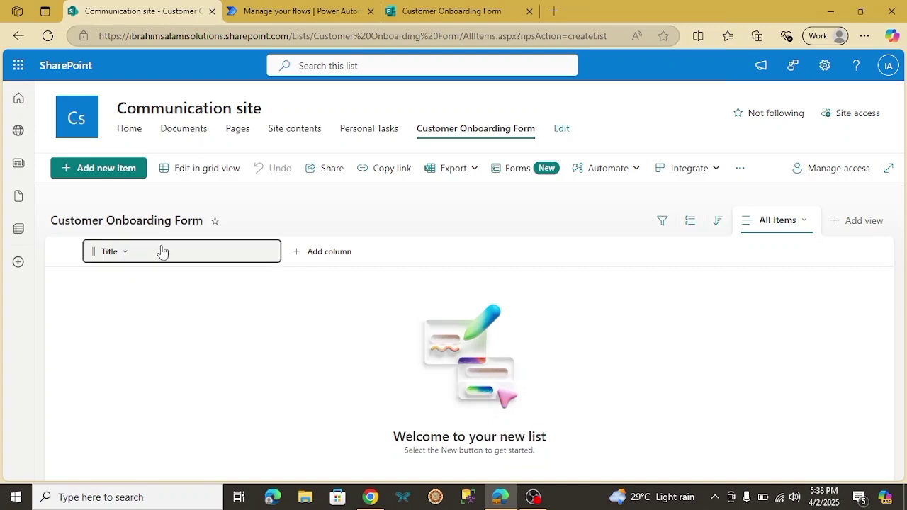
{"action": "left_click", "coordinate": [160, 251]}
{"action": "left_click", "coordinate": [280, 315]}
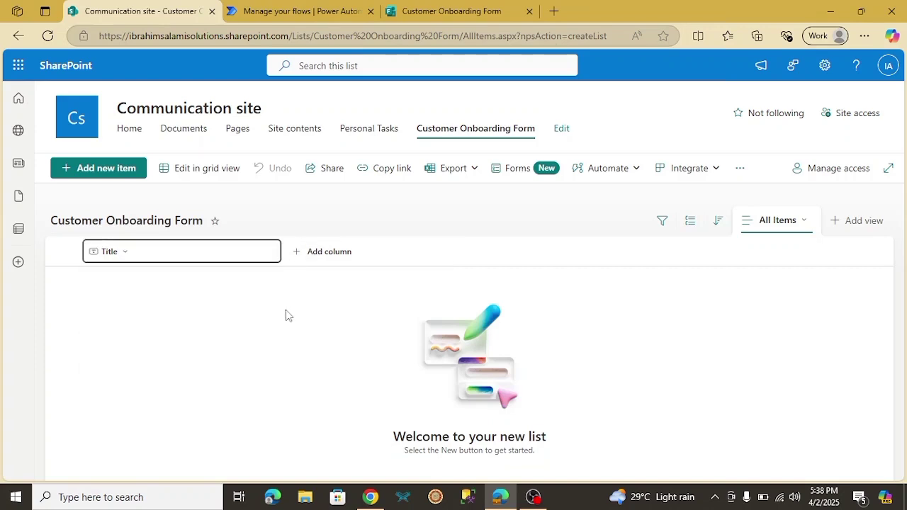
{"action": "left_click", "coordinate": [450, 12]}
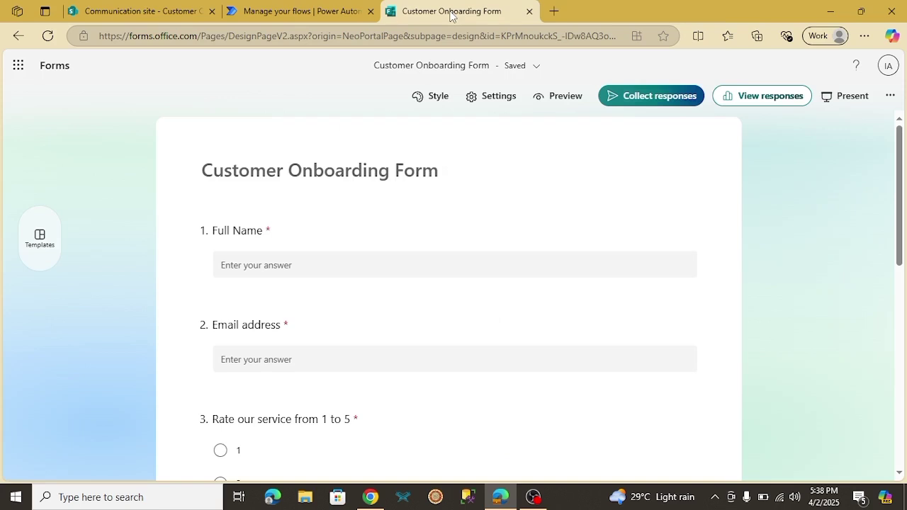
{"action": "left_click", "coordinate": [162, 15]}
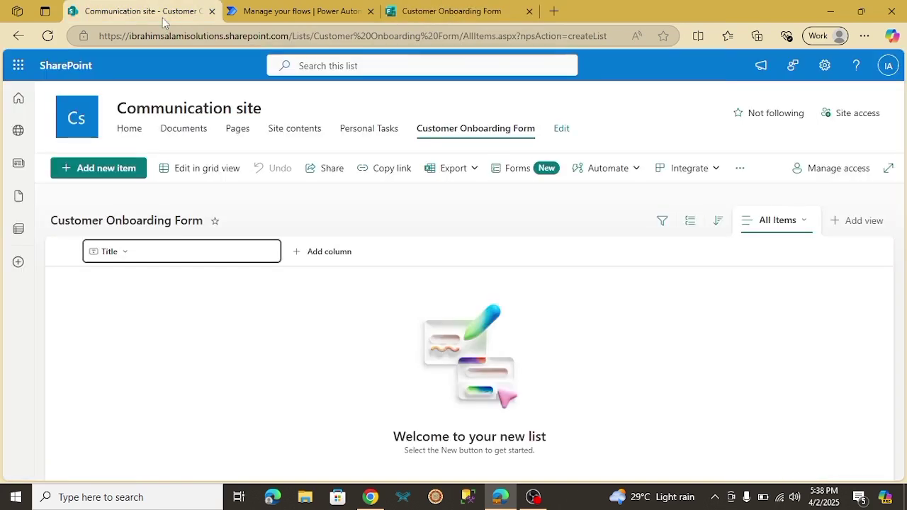
{"action": "left_click", "coordinate": [324, 255]}
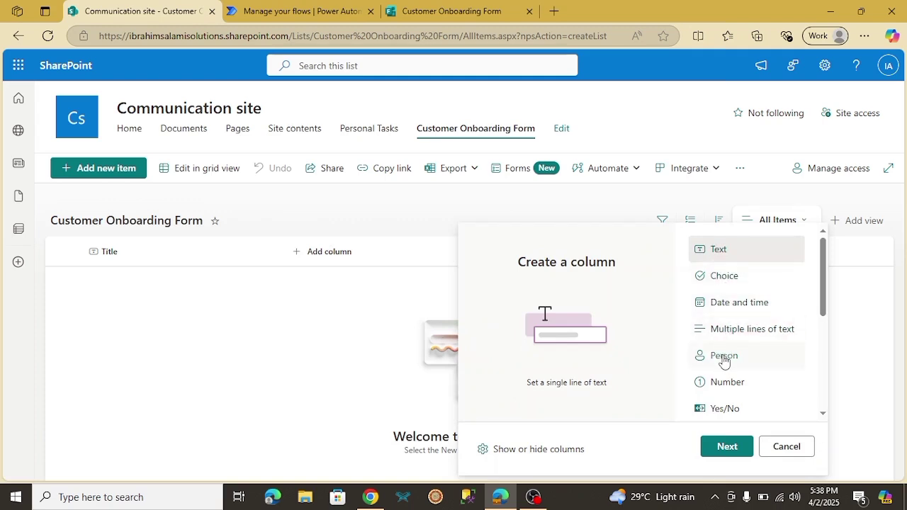
Create a single-line text column named Full Name
{"action": "left_click", "coordinate": [724, 451]}
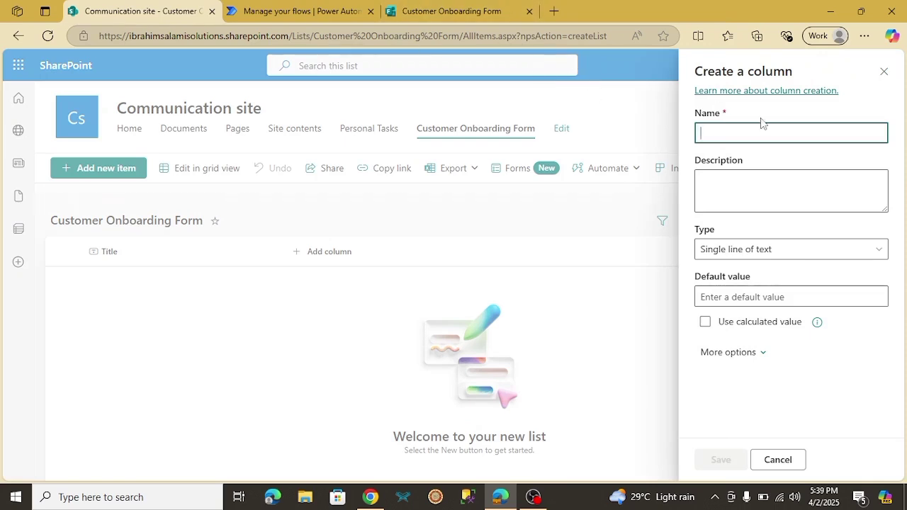
{"action": "type", "text": "Full Name"}
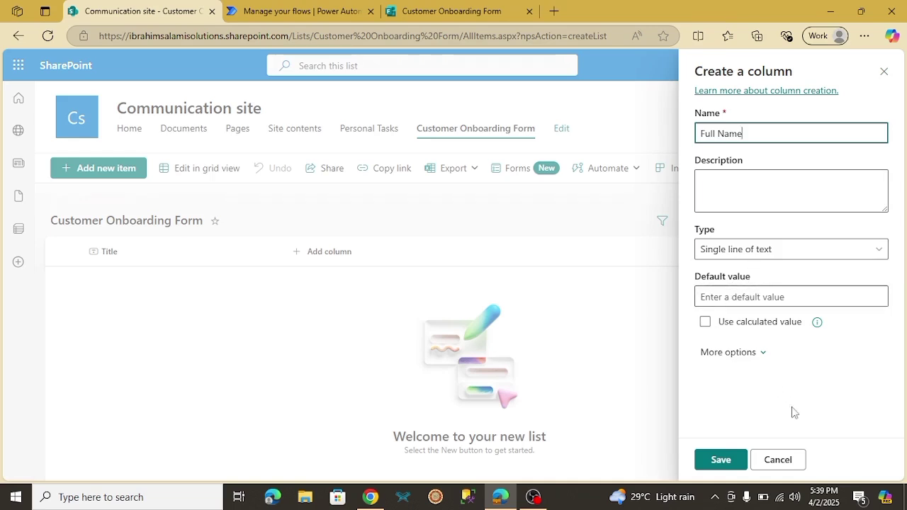
{"action": "left_click", "coordinate": [761, 253]}
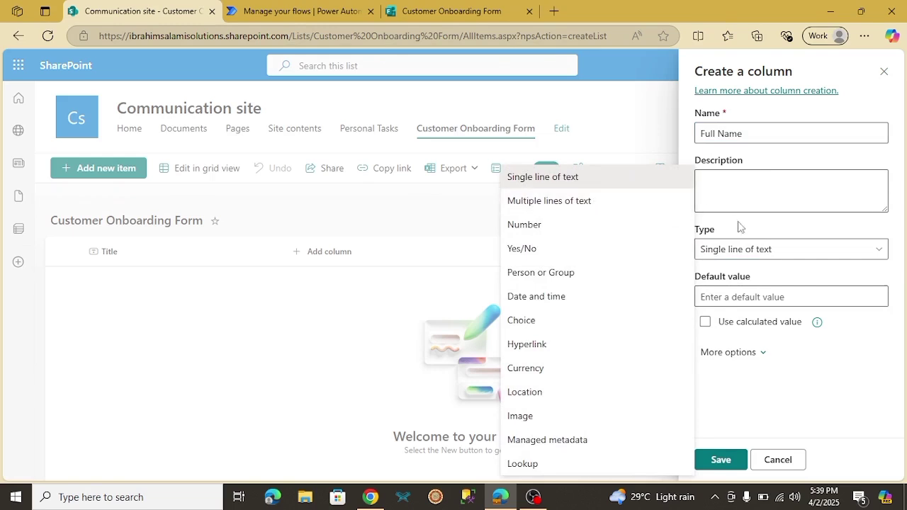
{"action": "left_click", "coordinate": [751, 256]}
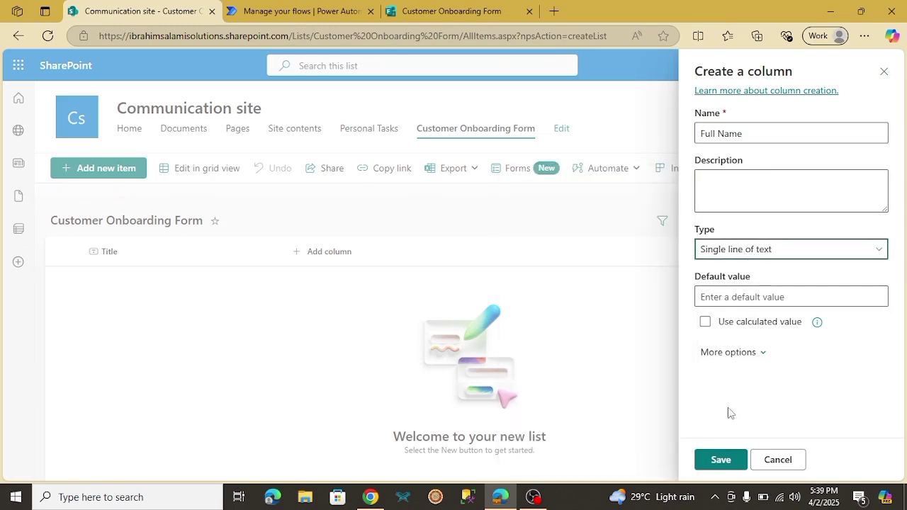
{"action": "left_click", "coordinate": [720, 457]}
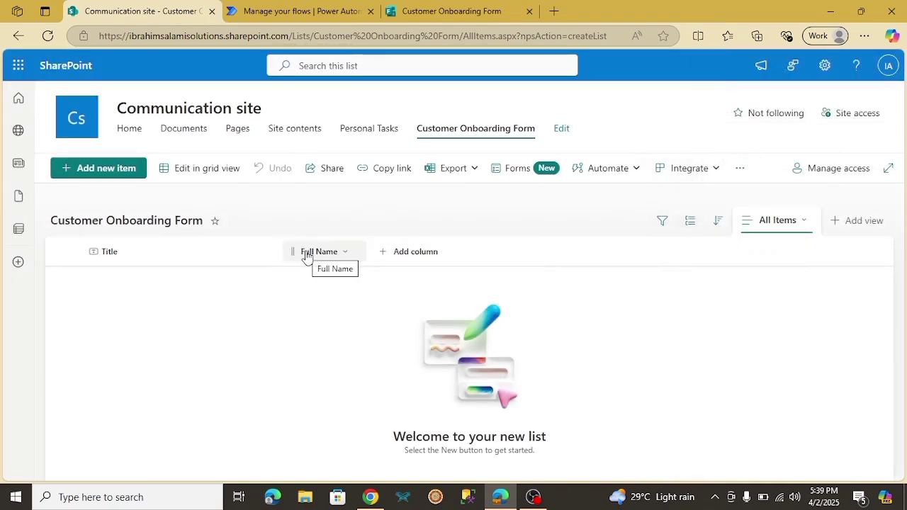
Add a single-line text column named Email Address, then check the form's next question
{"action": "left_click", "coordinate": [479, 11]}
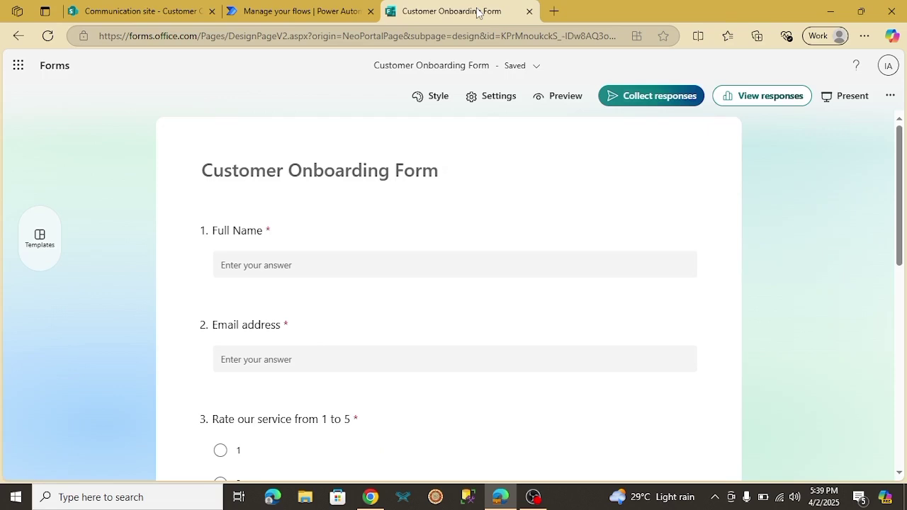
{"action": "left_click", "coordinate": [152, 5]}
{"action": "left_click", "coordinate": [411, 253]}
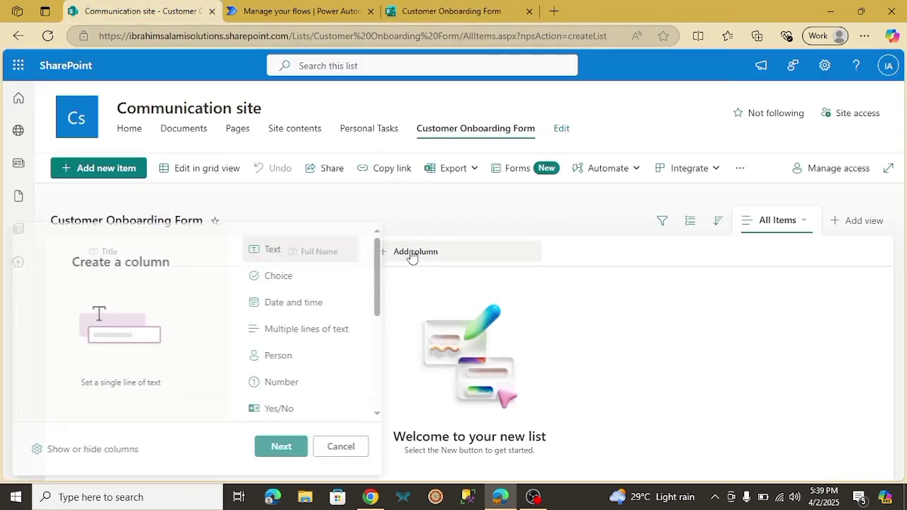
{"action": "left_click", "coordinate": [278, 451]}
{"action": "type", "text": "E"}
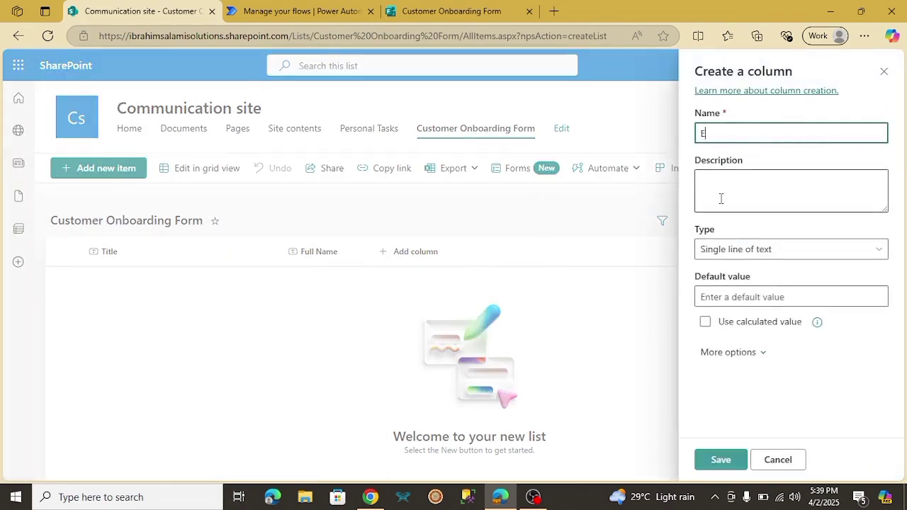
{"action": "type", "text": "mail Address"}
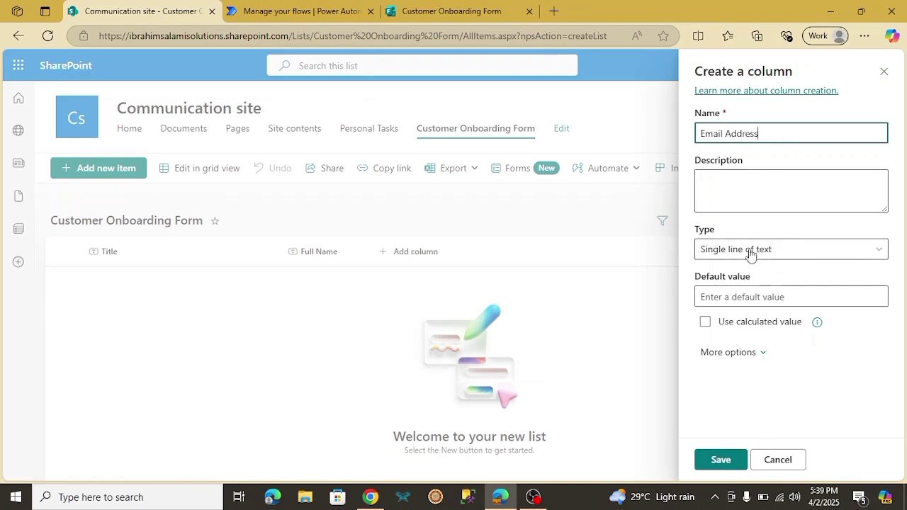
{"action": "left_click", "coordinate": [720, 459]}
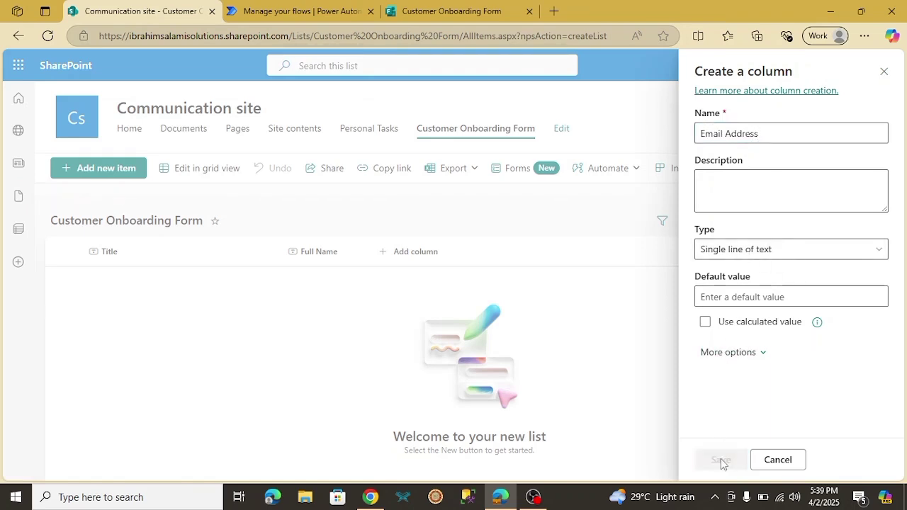
{"action": "left_click", "coordinate": [508, 10]}
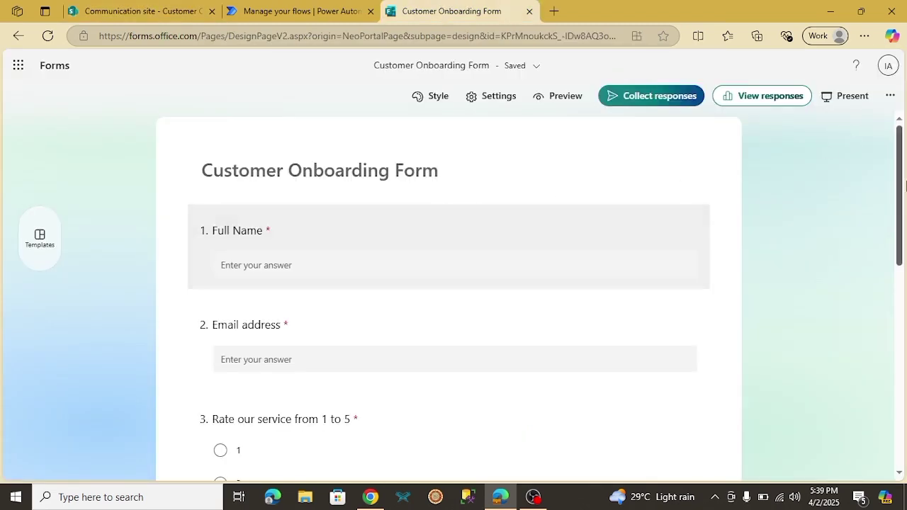
{"action": "scroll", "coordinate": [458, 274], "scroll_direction": "down", "scroll_amount": 3}
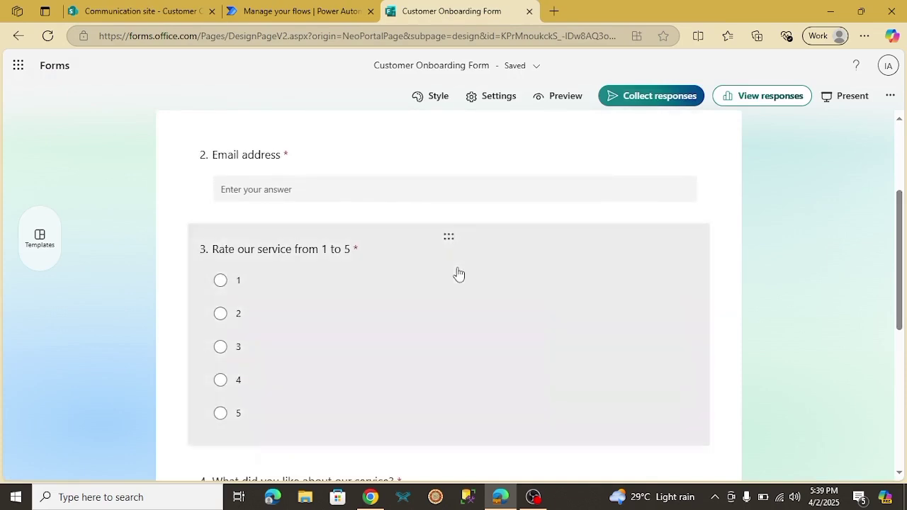
{"action": "left_click", "coordinate": [140, 13]}
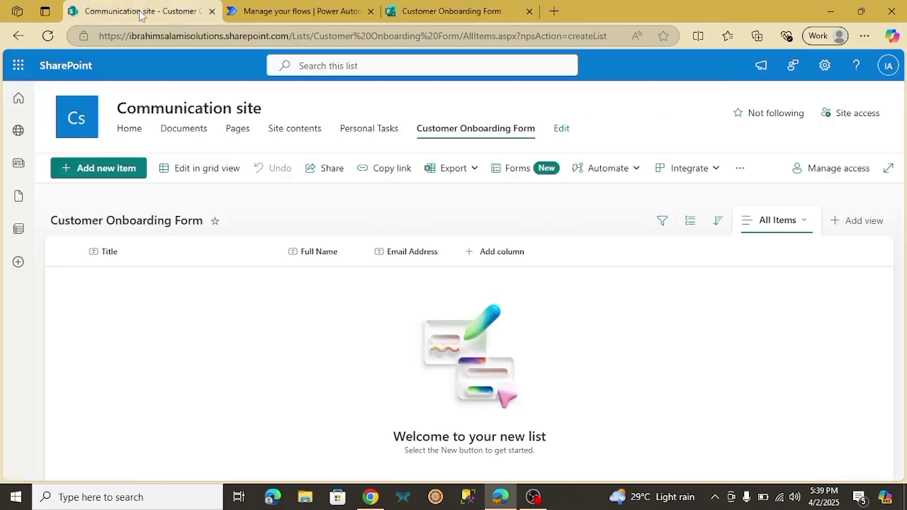
Start a Choice column named 'Rate our service' with choices 1, 2 and 3
{"action": "left_click", "coordinate": [492, 259]}
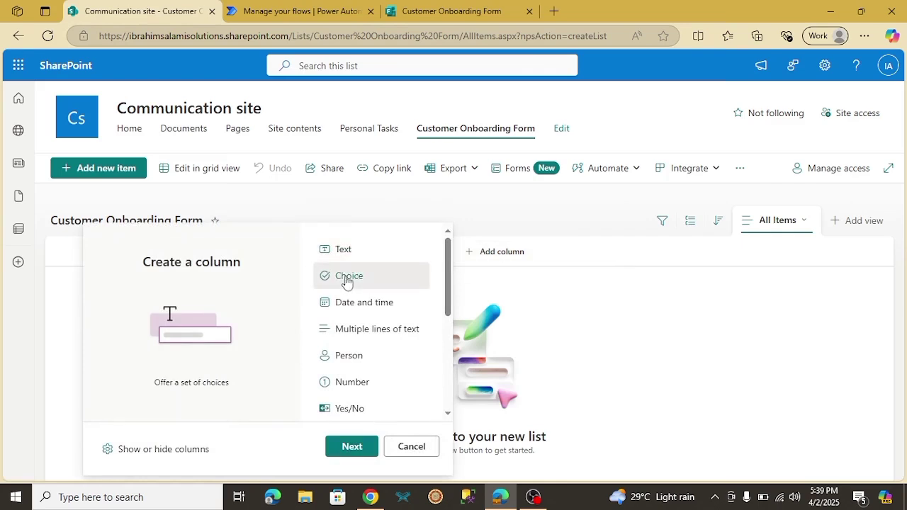
{"action": "left_click", "coordinate": [350, 447]}
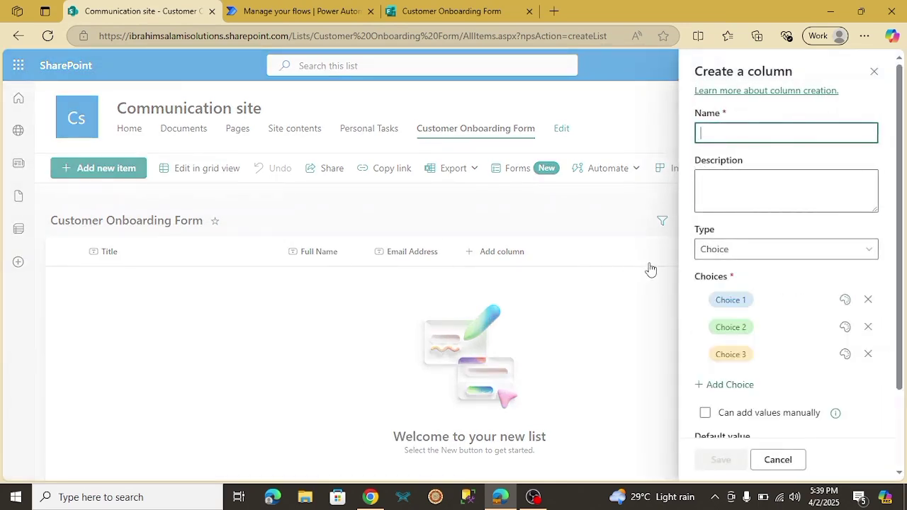
{"action": "type", "text": "Rate our service"}
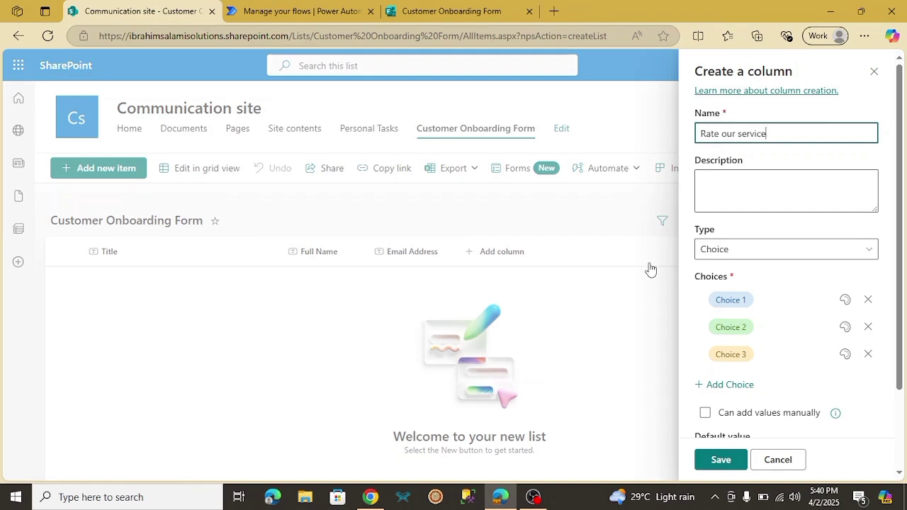
{"action": "left_click", "coordinate": [737, 295]}
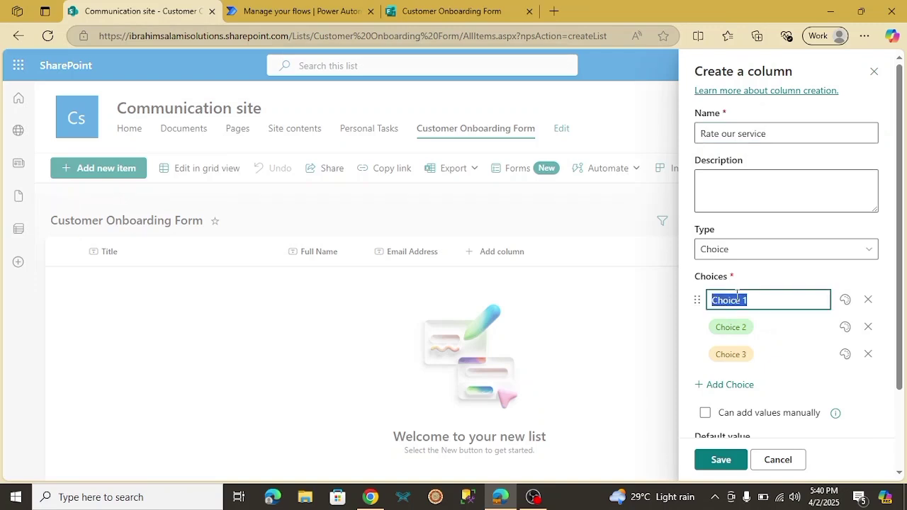
{"action": "type", "text": "1"}
{"action": "left_click", "coordinate": [730, 327]}
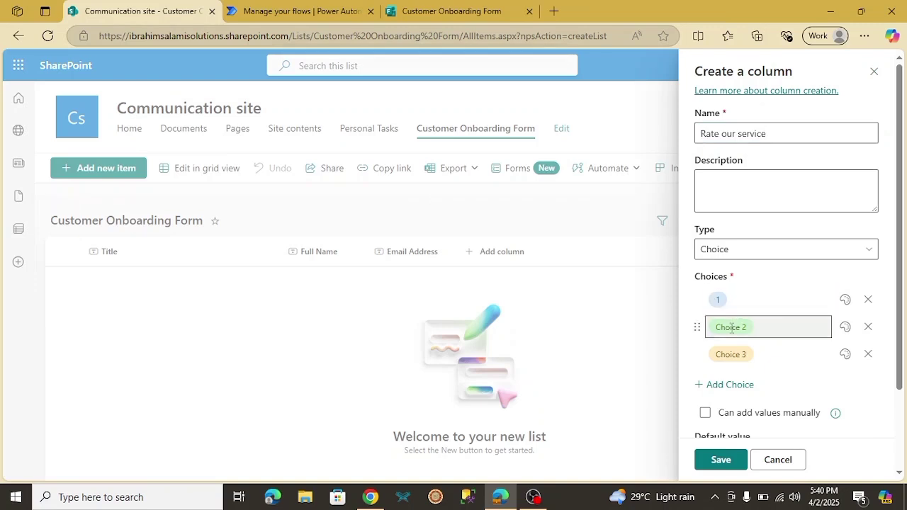
{"action": "type", "text": "2"}
{"action": "left_click", "coordinate": [732, 352]}
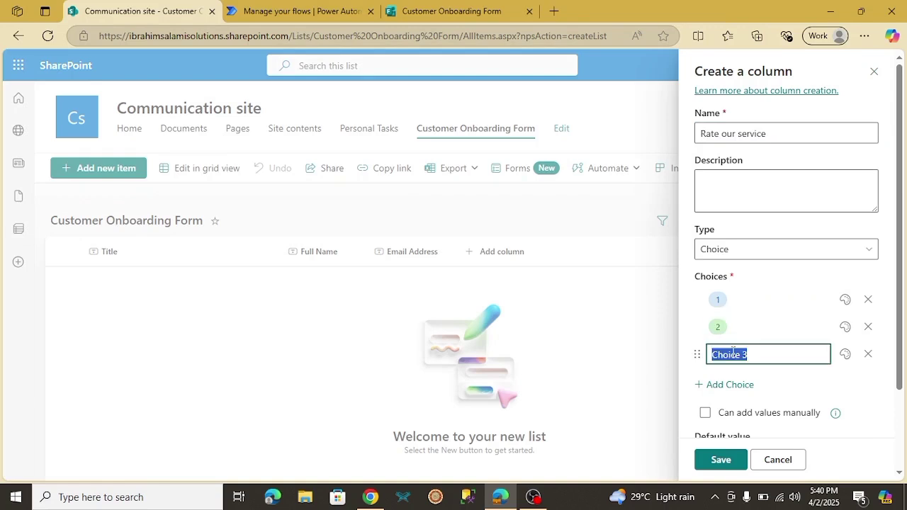
{"action": "type", "text": "3"}
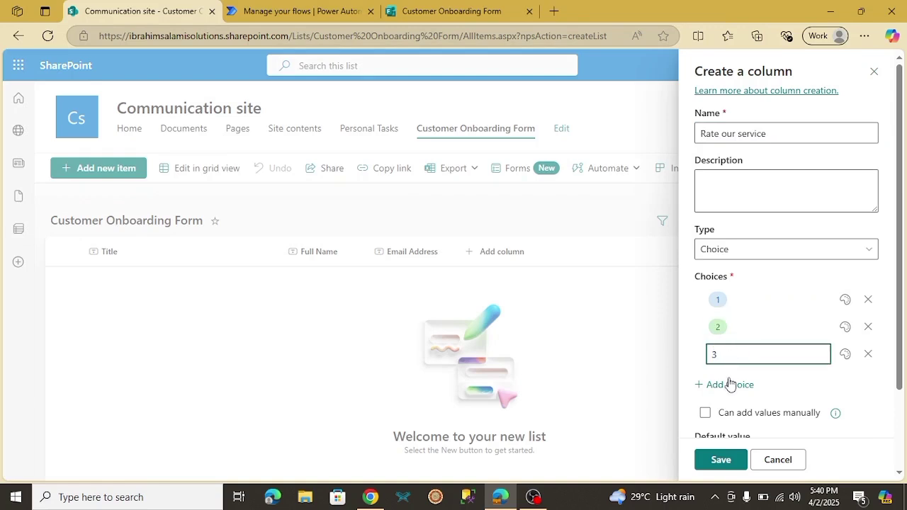
Add choices 4 and 5 and save the Rate our service column
{"action": "left_click", "coordinate": [729, 384]}
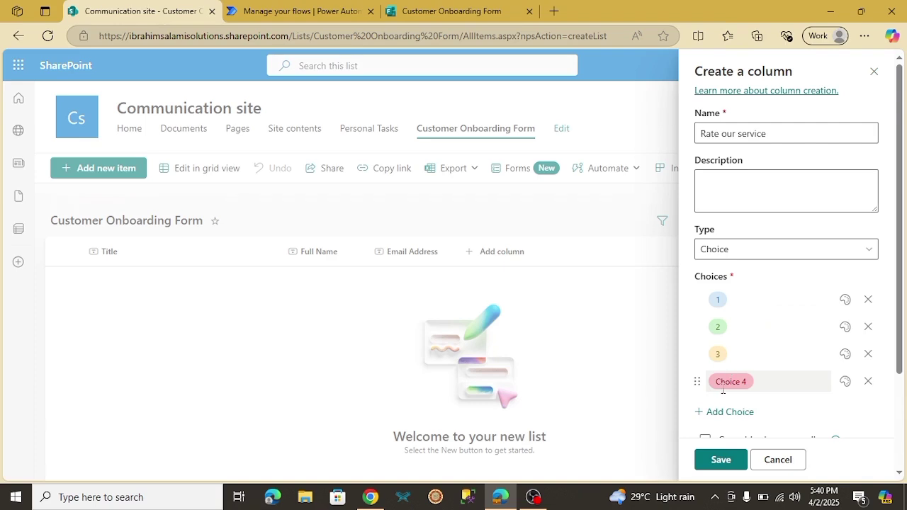
{"action": "left_click", "coordinate": [723, 386]}
{"action": "type", "text": "4"}
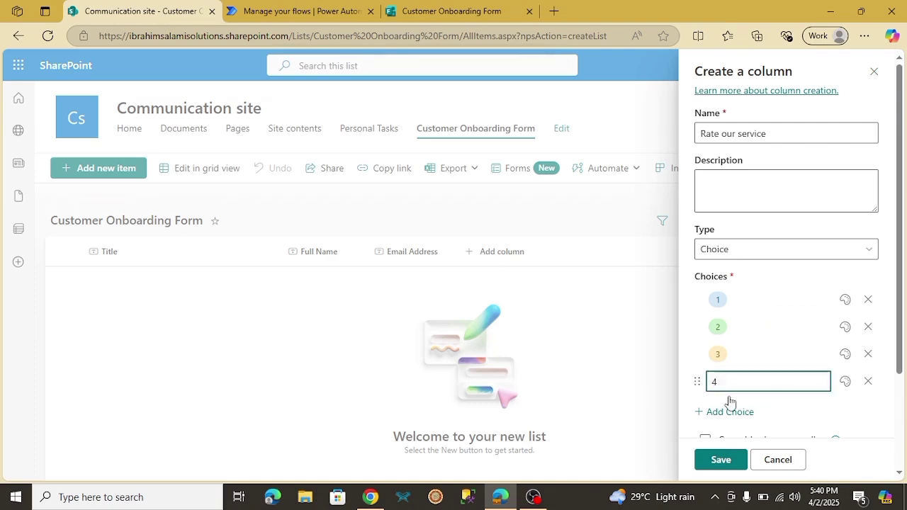
{"action": "left_click", "coordinate": [730, 412]}
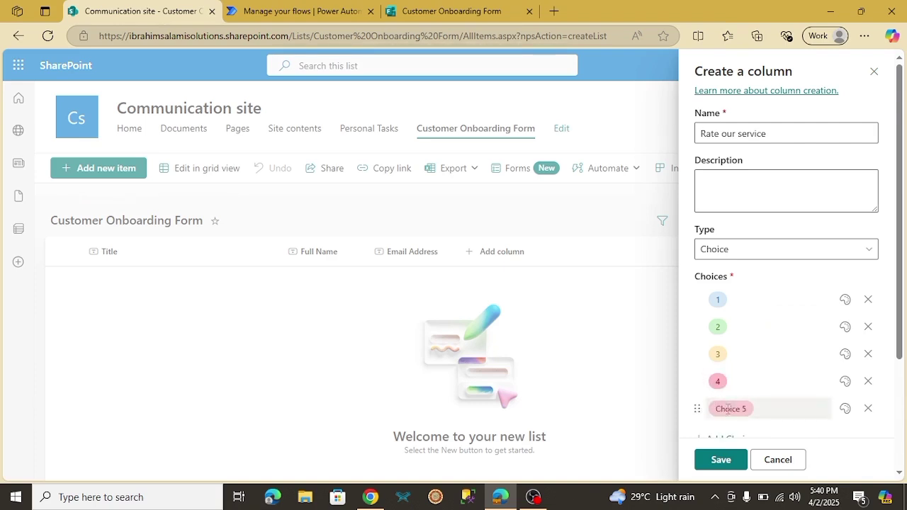
{"action": "left_click", "coordinate": [728, 410]}
{"action": "type", "text": "5"}
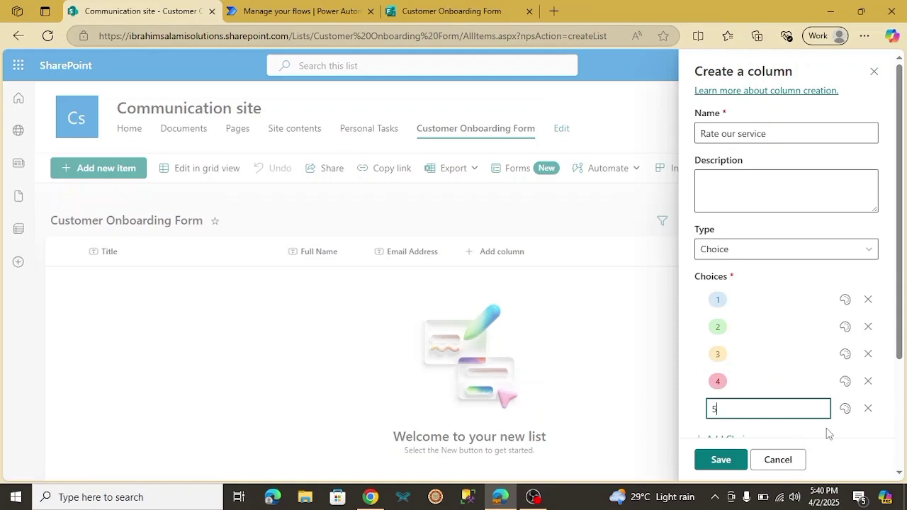
{"action": "left_click", "coordinate": [721, 460]}
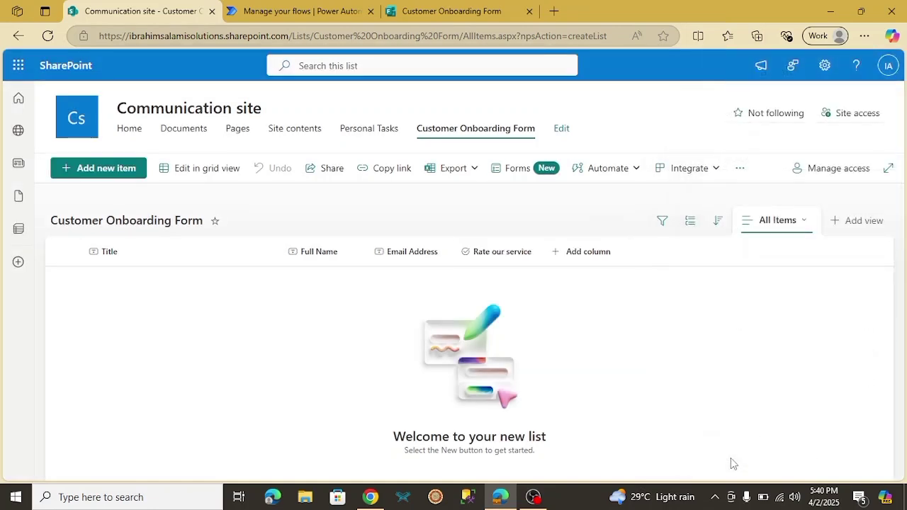
Check the form's remaining questions, then add a multi-line text column 'What did you like about our service'
{"action": "left_click", "coordinate": [455, 10]}
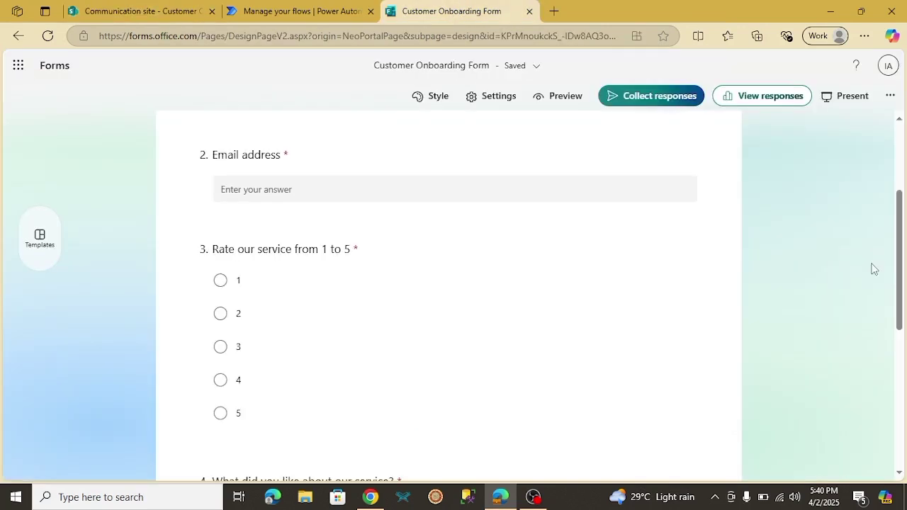
{"action": "scroll", "coordinate": [906, 283], "scroll_direction": "down", "scroll_amount": 1}
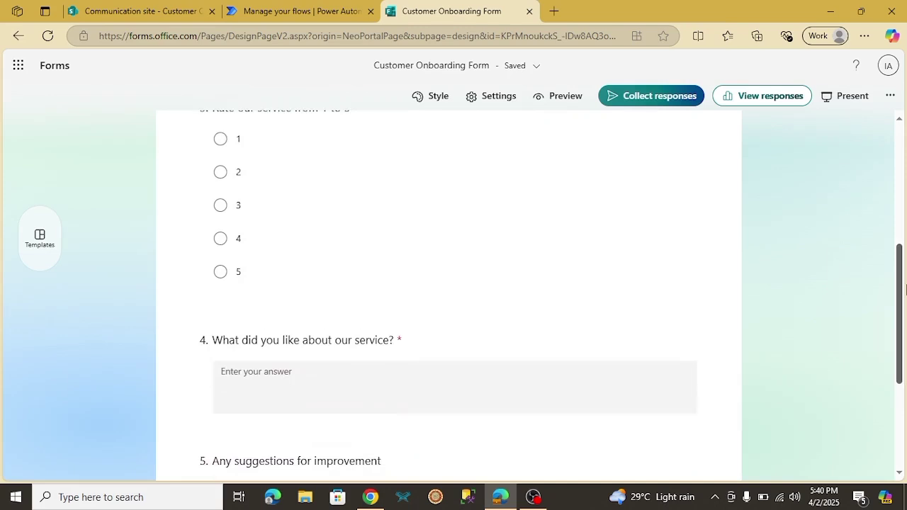
{"action": "left_click", "coordinate": [156, 14]}
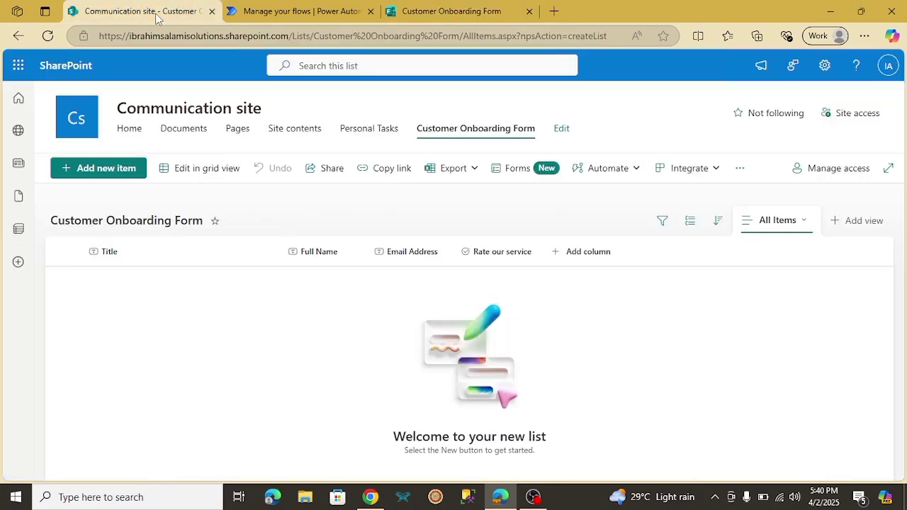
{"action": "left_click", "coordinate": [580, 252]}
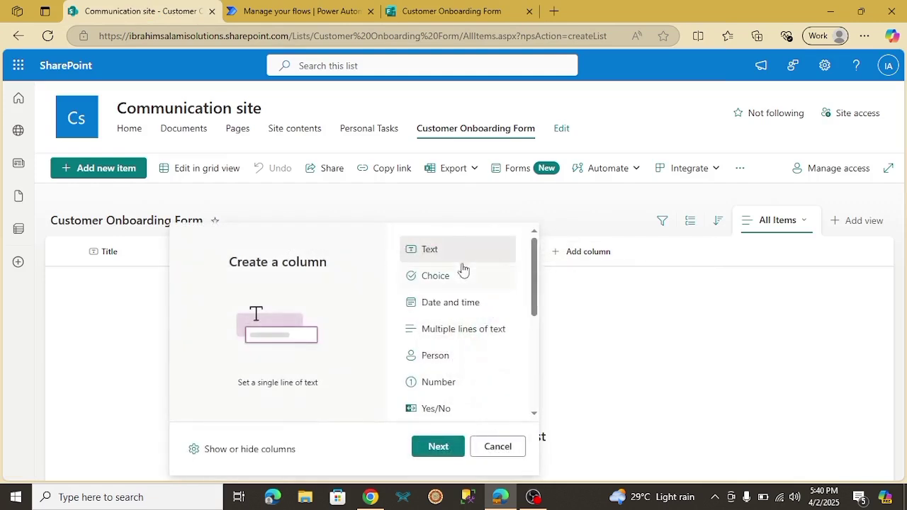
{"action": "left_click", "coordinate": [468, 330]}
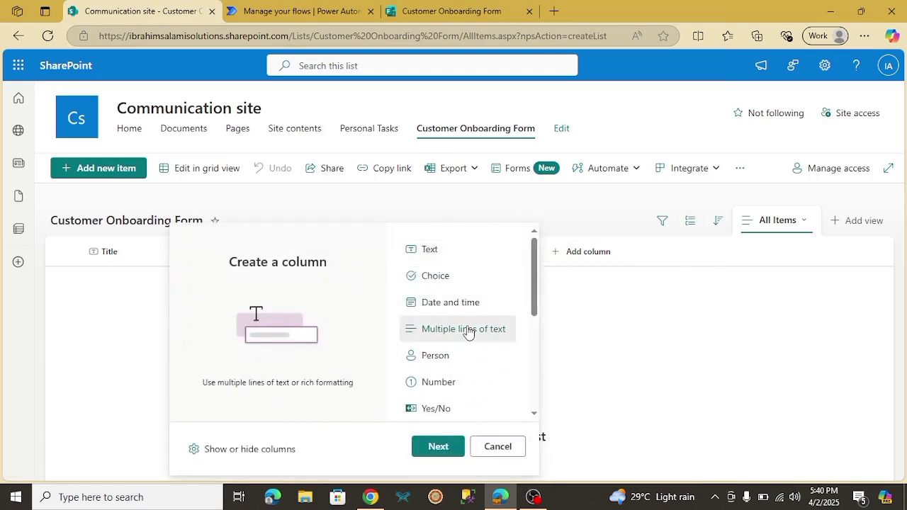
{"action": "left_click", "coordinate": [440, 446]}
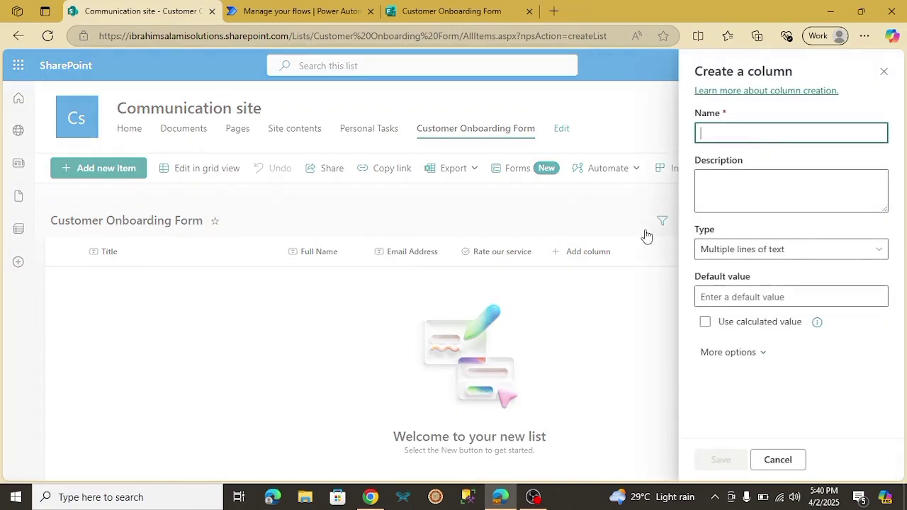
{"action": "type", "text": "What did"}
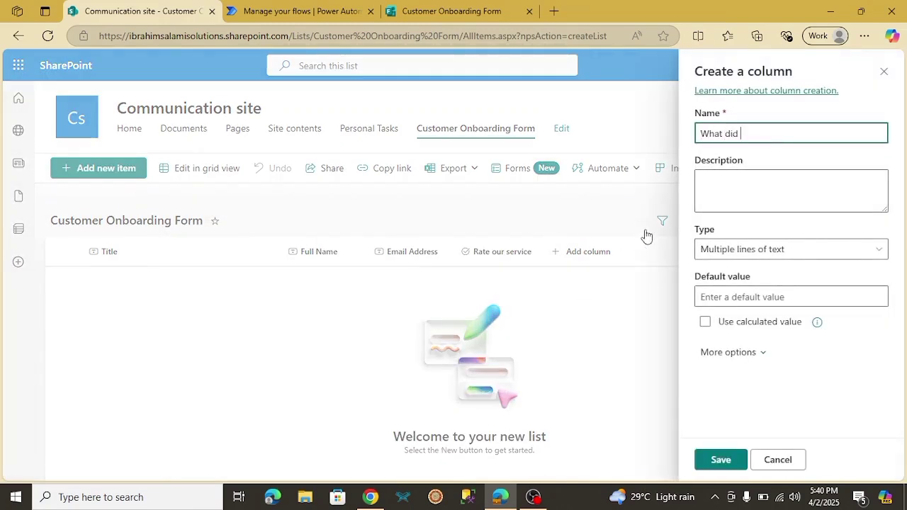
{"action": "type", "text": " you like a"}
{"action": "type", "text": "bout oiru"}
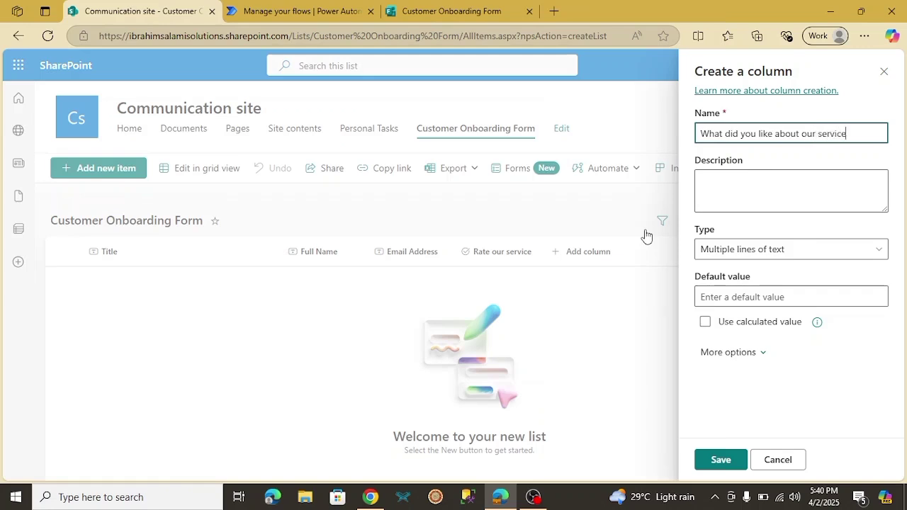
{"action": "left_click", "coordinate": [718, 461]}
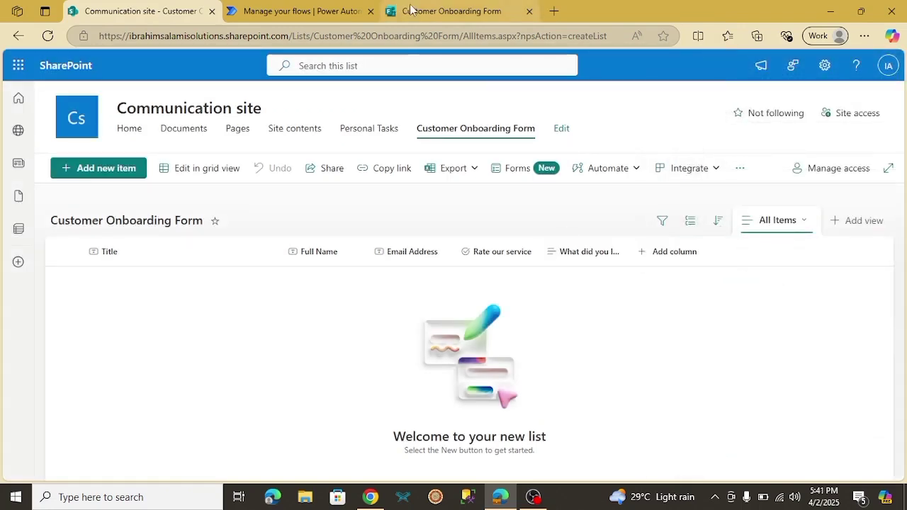
Review the form's last question and return to the SharePoint list
{"action": "left_click", "coordinate": [446, 10]}
{"action": "scroll", "coordinate": [865, 284], "scroll_direction": "down", "scroll_amount": 2}
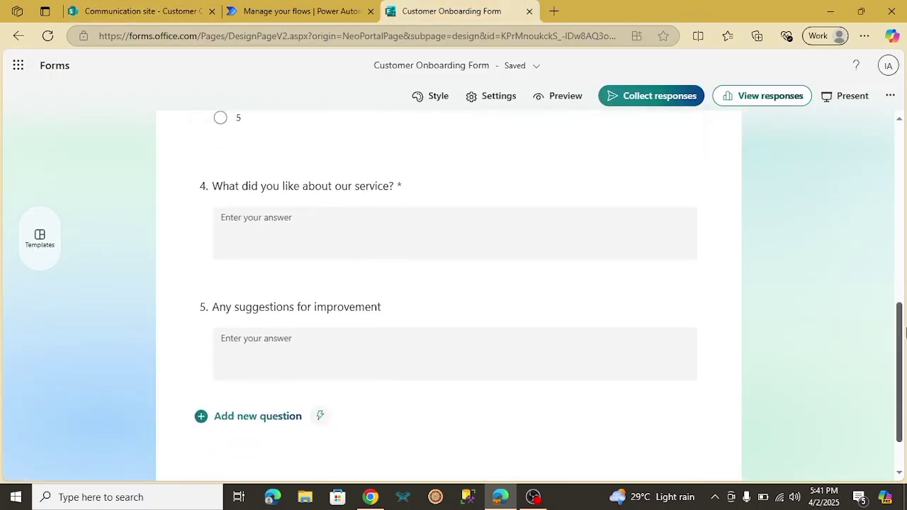
{"action": "left_click", "coordinate": [95, 13]}
Add a multi-line text column 'Any suggestions for improvement', then switch to the form in Chrome
{"action": "left_click", "coordinate": [663, 254]}
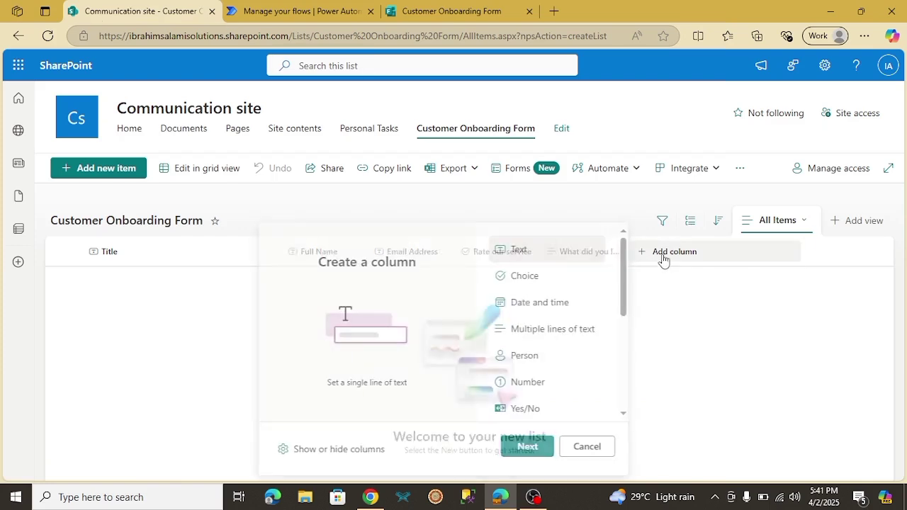
{"action": "left_click", "coordinate": [530, 453]}
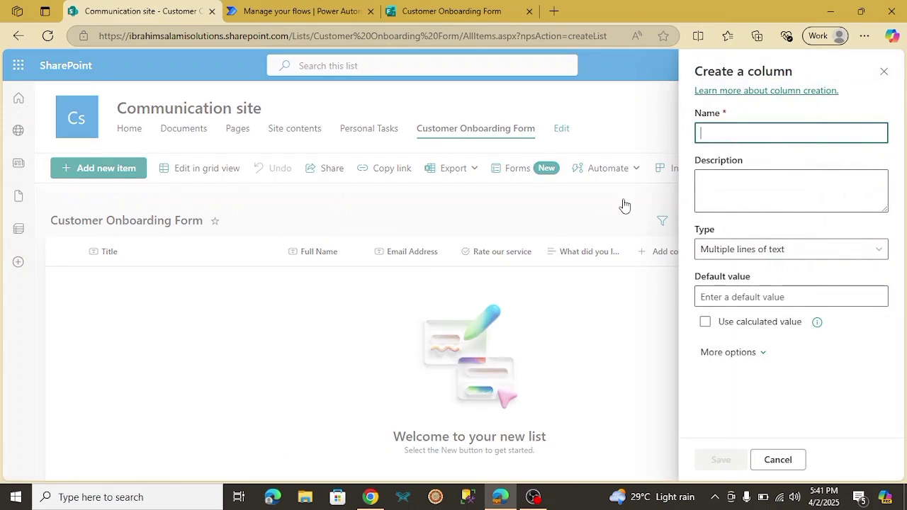
{"action": "type", "text": "Anny"}
{"action": "key", "text": "BackSpace"}
{"action": "key", "text": "BackSpace"}
{"action": "type", "text": "y "}
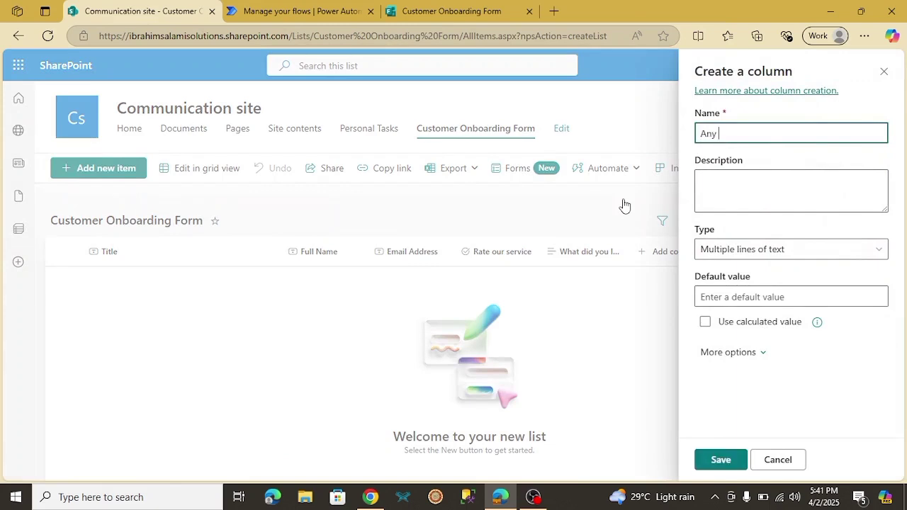
{"action": "type", "text": "suggestio"}
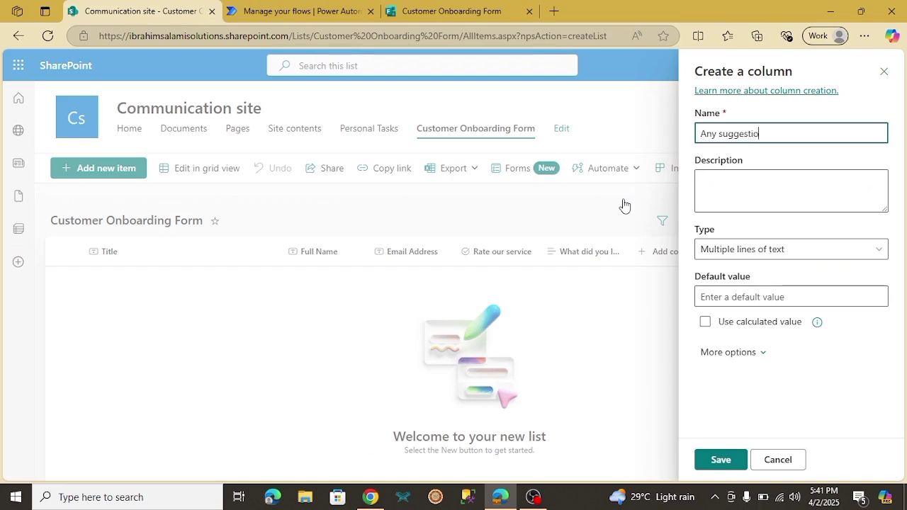
{"action": "type", "text": "ns for improvement"}
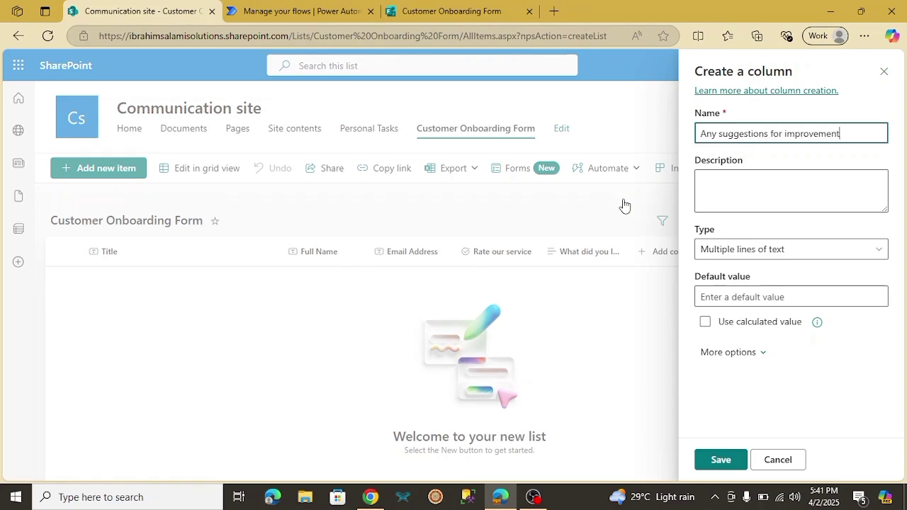
{"action": "left_click", "coordinate": [721, 460]}
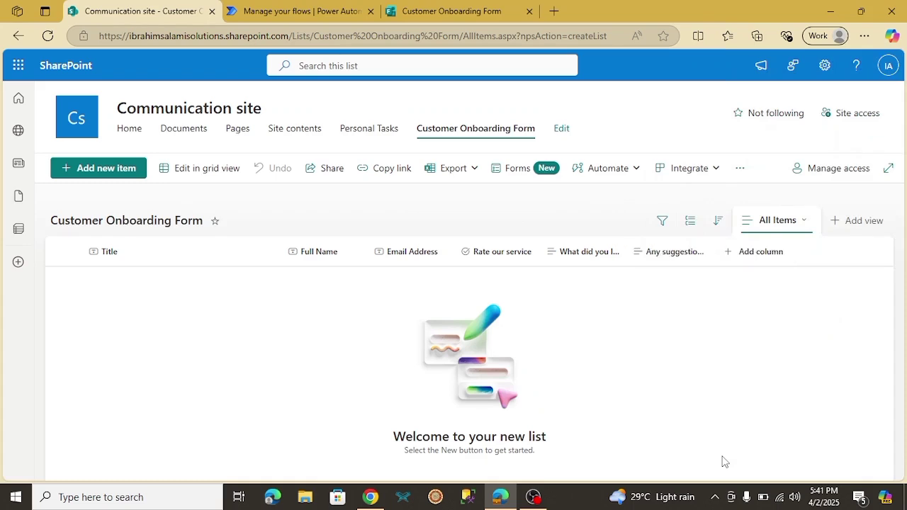
{"action": "key", "text": "alt+Tab"}
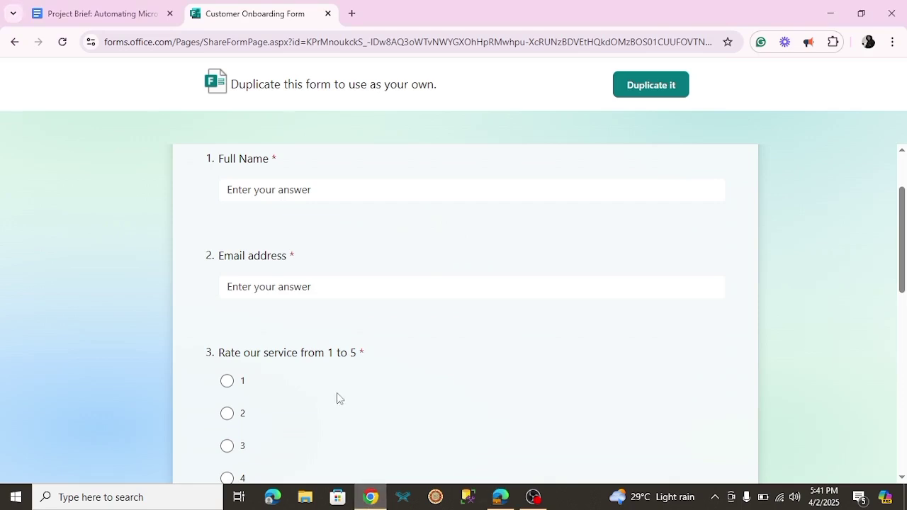
Reread the flow steps in the Project Brief, then return to the SharePoint list in Edge
{"action": "left_click", "coordinate": [81, 14]}
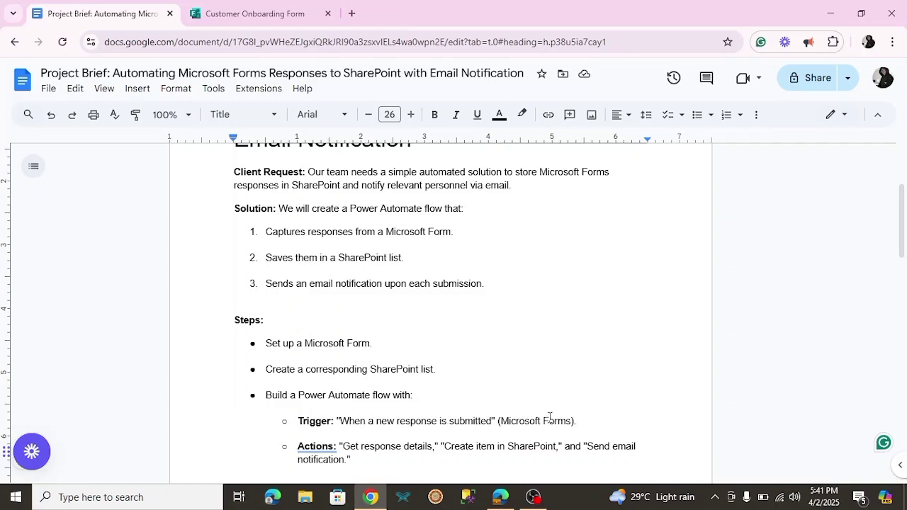
{"action": "left_click", "coordinate": [337, 449]}
{"action": "left_click", "coordinate": [496, 503]}
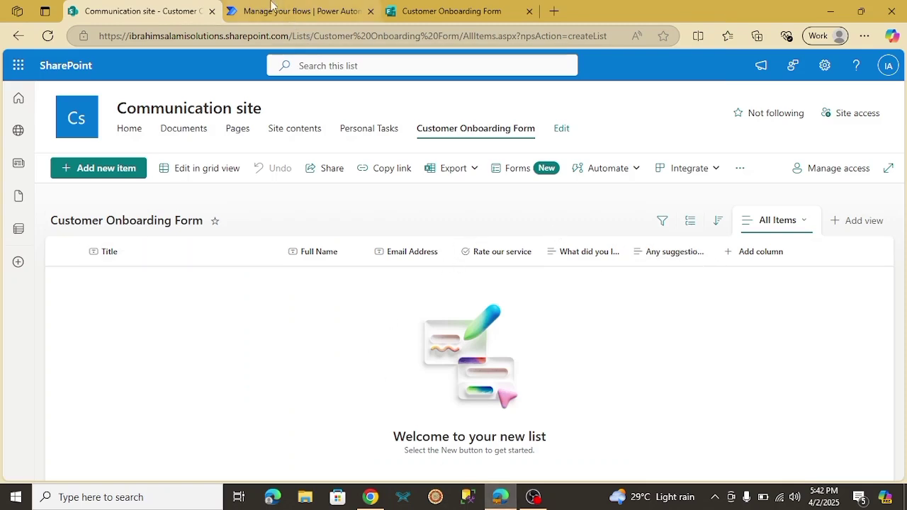
Create an automated cloud flow 'Customer onboarding' triggered by Forms 'When a new response is submitted'
{"action": "left_click", "coordinate": [270, 8]}
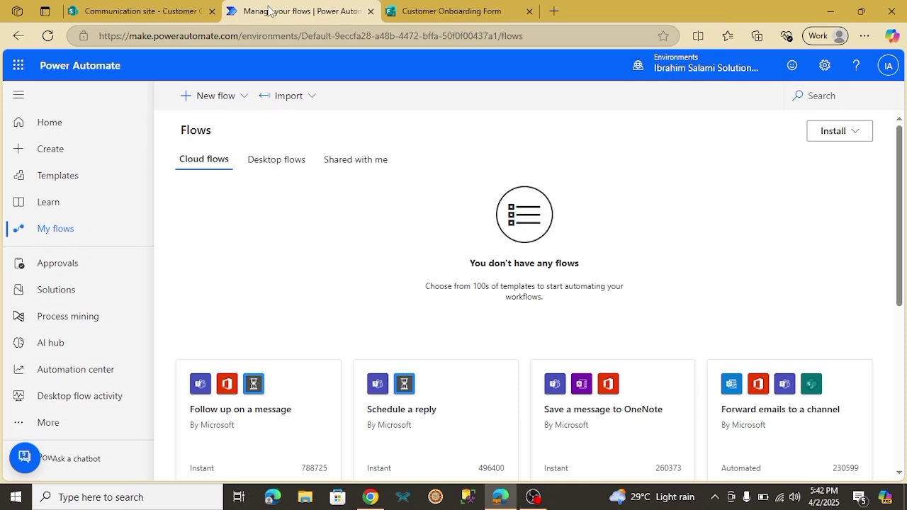
{"action": "left_click", "coordinate": [245, 107]}
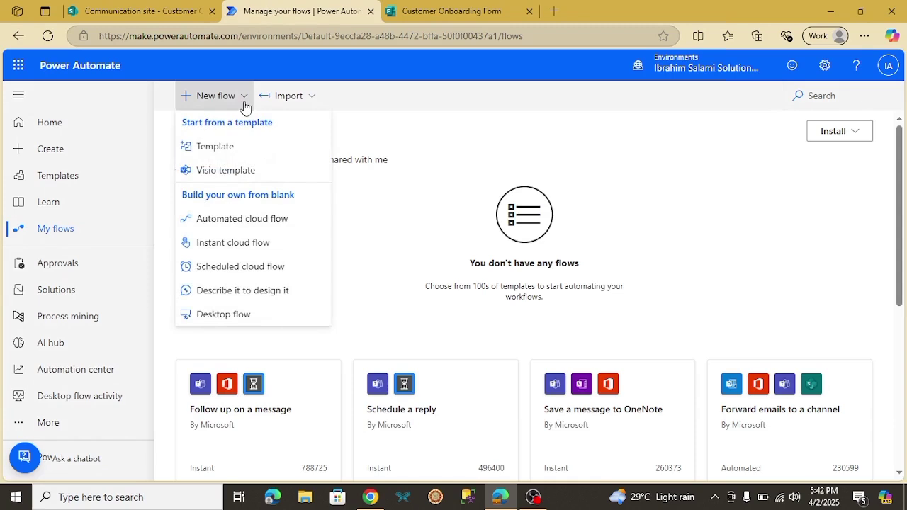
{"action": "left_click", "coordinate": [230, 224]}
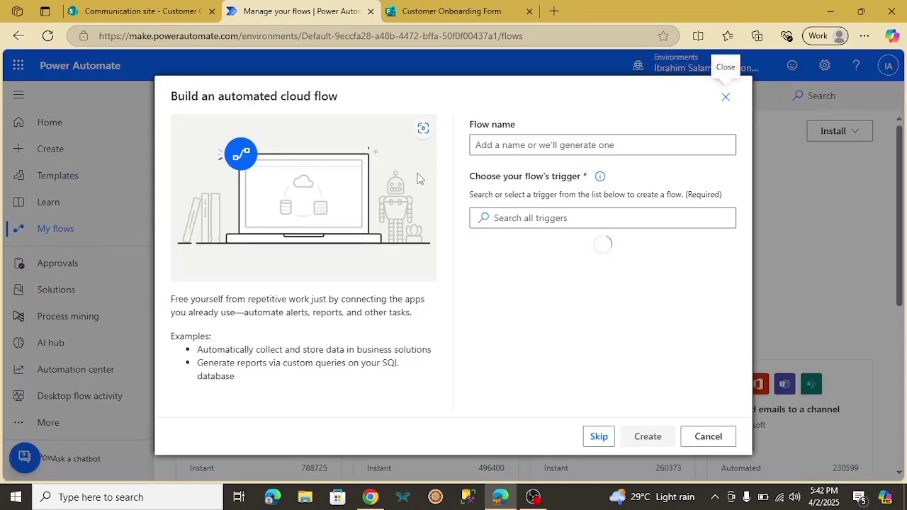
{"action": "left_click", "coordinate": [517, 148]}
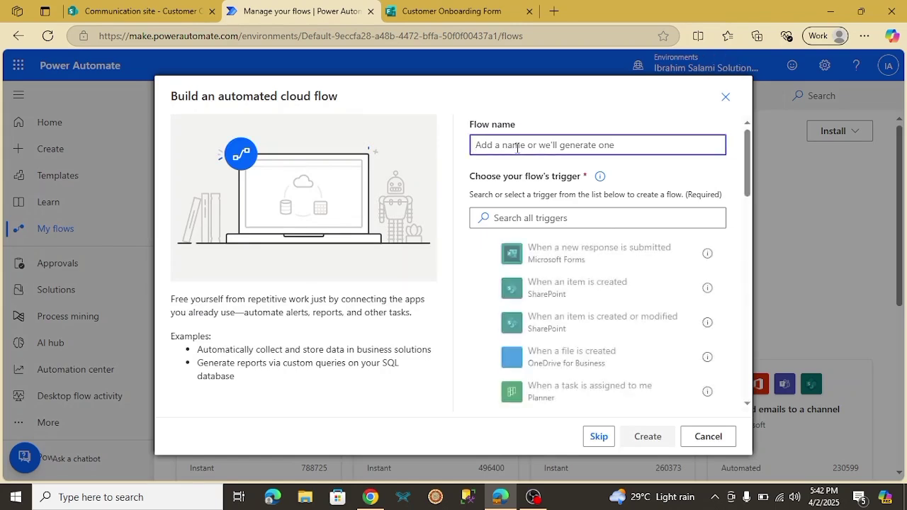
{"action": "type", "text": "Custom"}
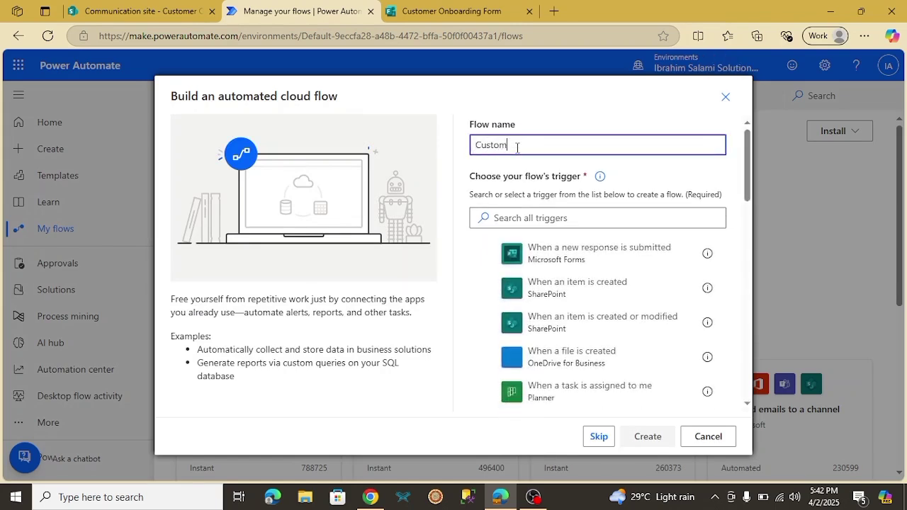
{"action": "type", "text": "er onboarding"}
{"action": "left_click", "coordinate": [572, 255]}
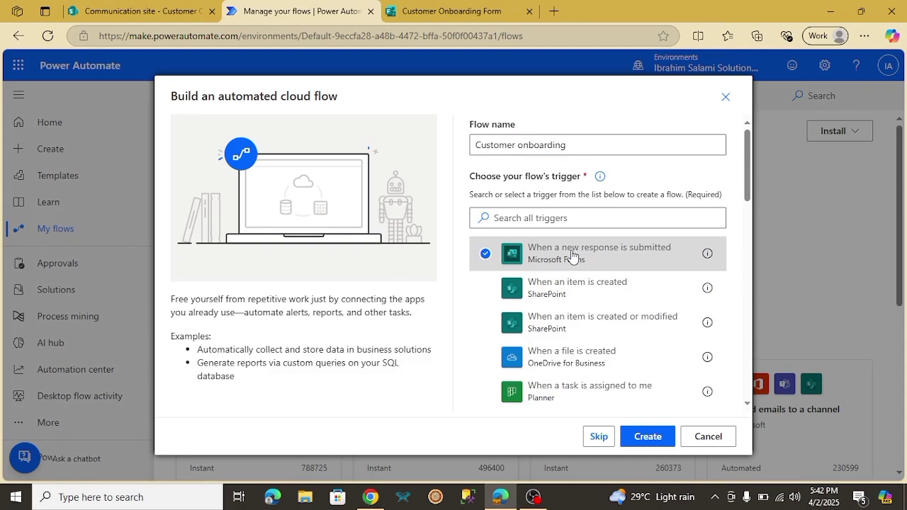
{"action": "left_click", "coordinate": [644, 438]}
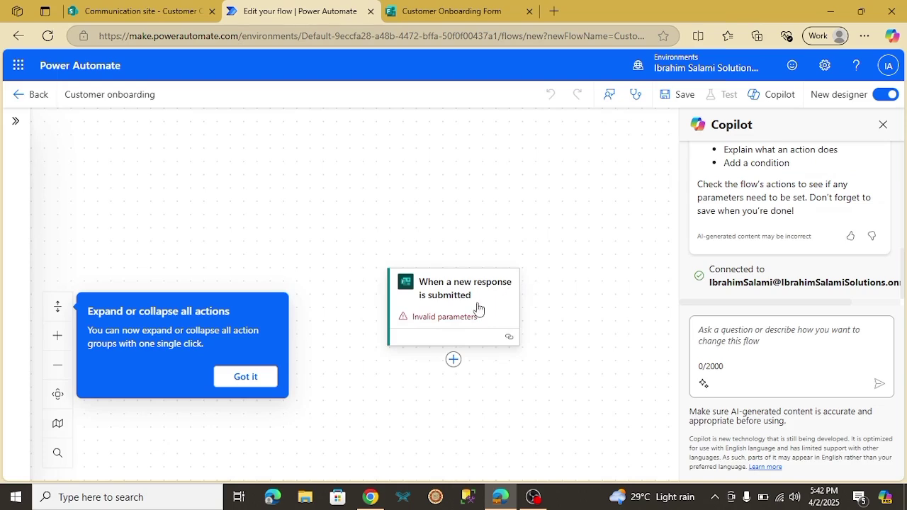
Set the trigger's Form Id to Customer Onboarding Form, then bring up the Google Docs brief
{"action": "left_click", "coordinate": [451, 317]}
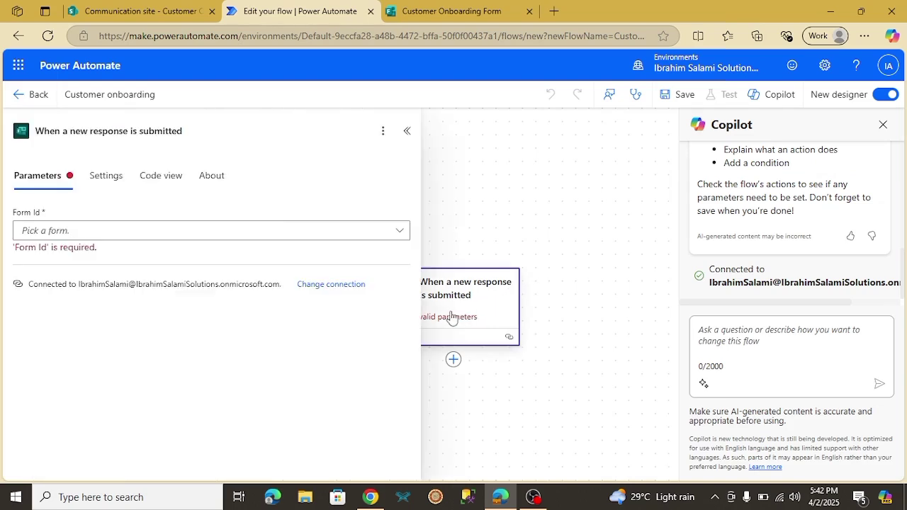
{"action": "left_click", "coordinate": [399, 233]}
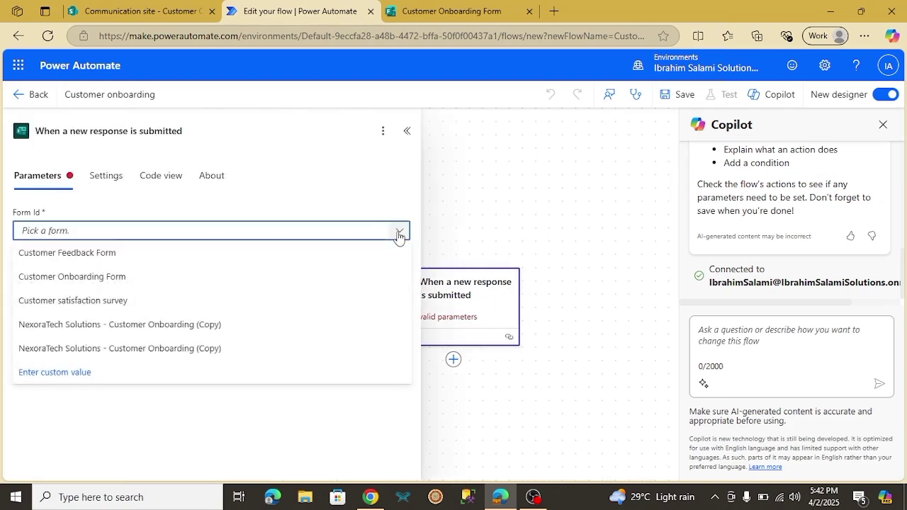
{"action": "left_click", "coordinate": [101, 278]}
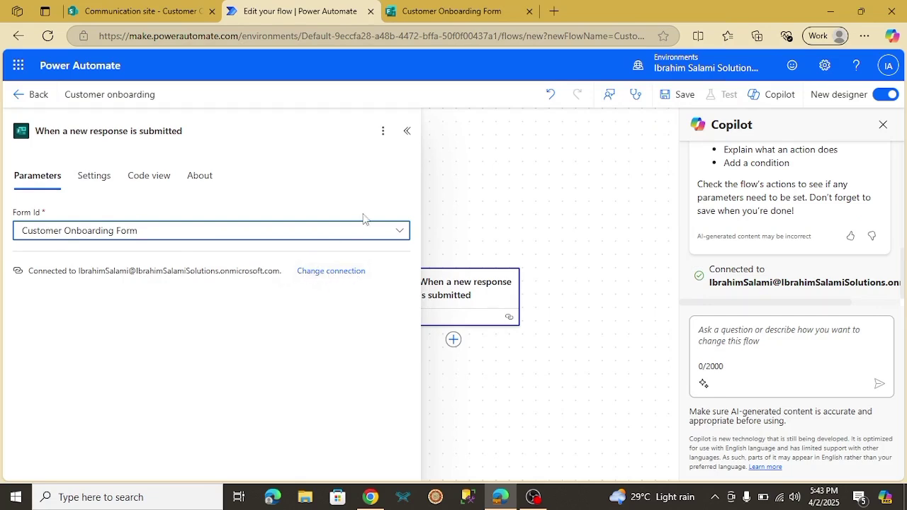
{"action": "left_click", "coordinate": [408, 132]}
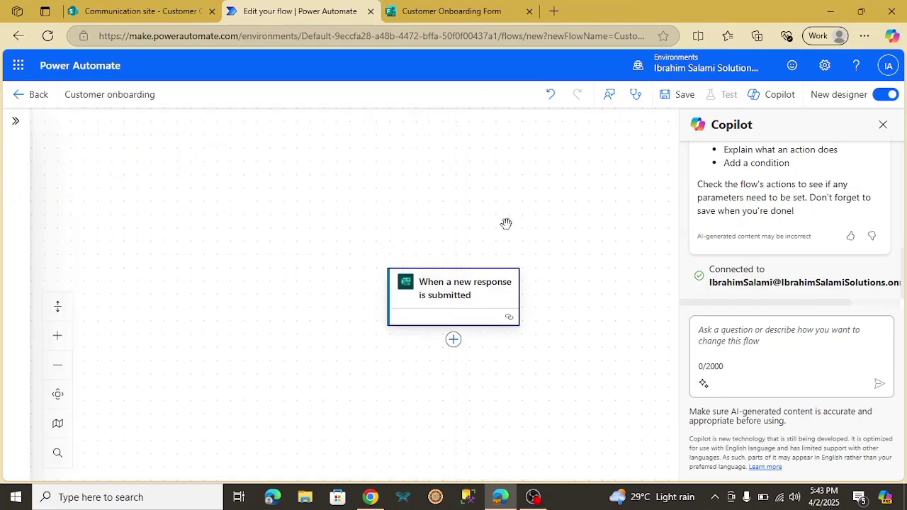
{"action": "left_click_drag", "start_coordinate": [441, 185], "coordinate": [475, 173]}
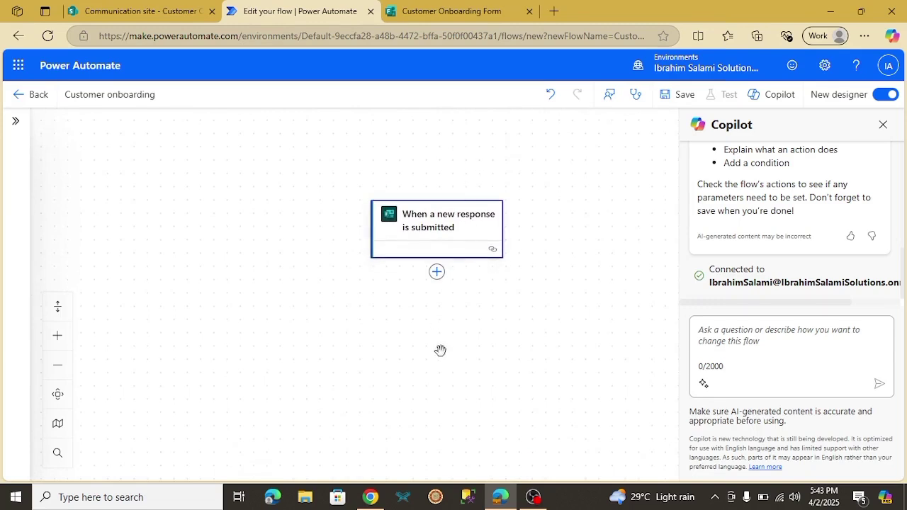
{"action": "left_click", "coordinate": [371, 497]}
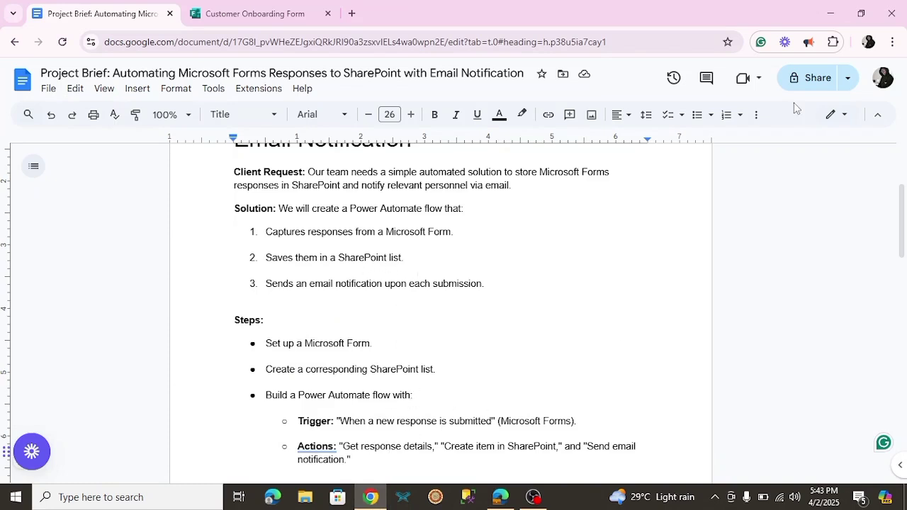
Add the Microsoft Forms 'Get response details' action below the trigger, found by searching 'get res'
{"action": "left_click", "coordinate": [842, 16]}
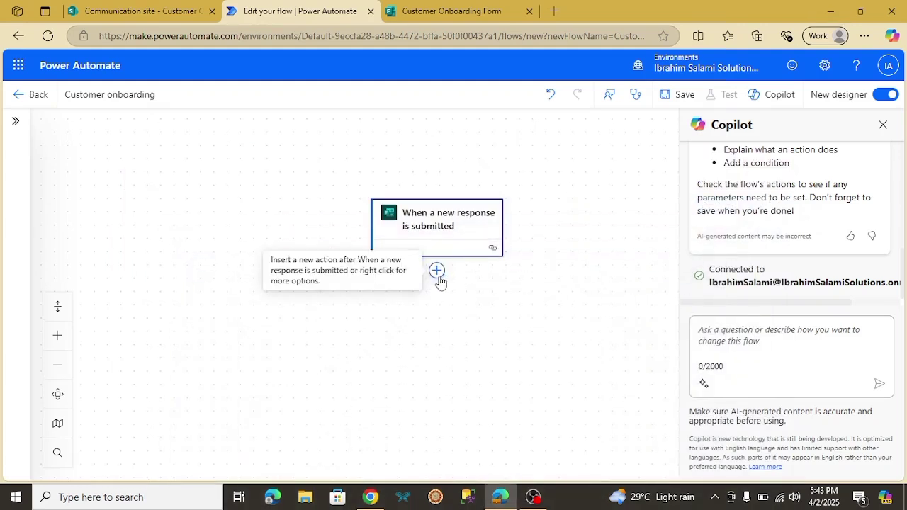
{"action": "left_click", "coordinate": [437, 271]}
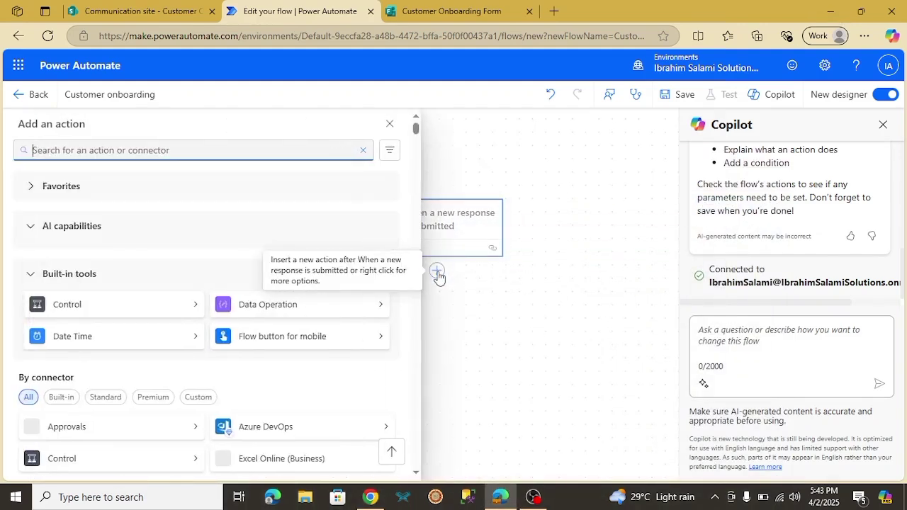
{"action": "type", "text": "res"}
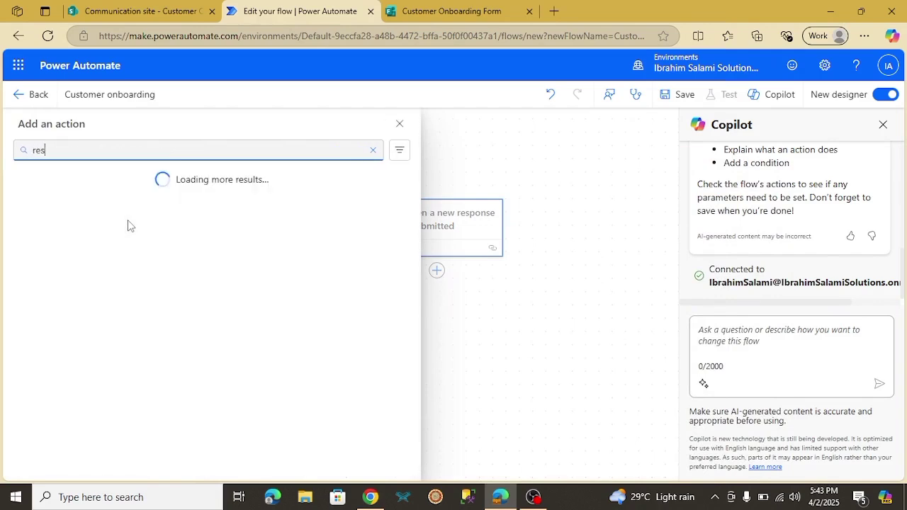
{"action": "type", "text": "pon"}
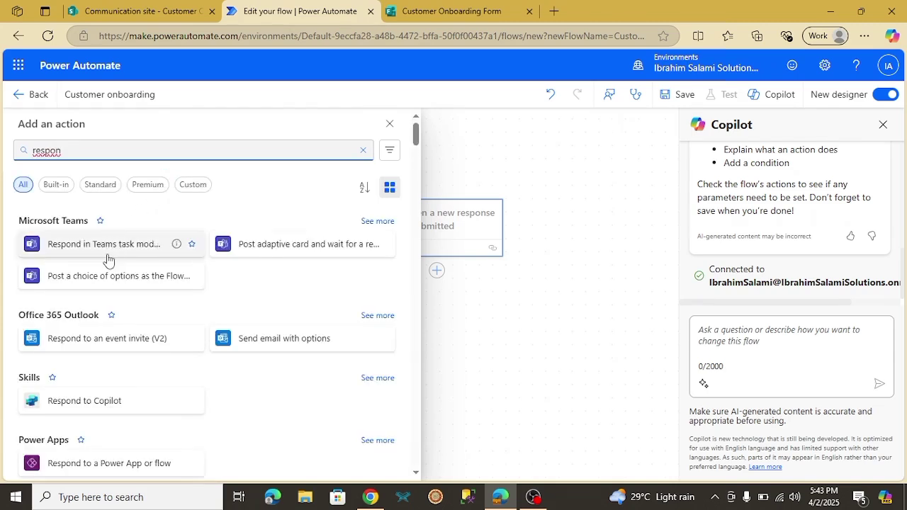
{"action": "key", "text": "BackSpace"}
{"action": "key", "text": "BackSpace"}
{"action": "key", "text": "BackSpace"}
{"action": "key", "text": "BackSpace"}
{"action": "key", "text": "BackSpace"}
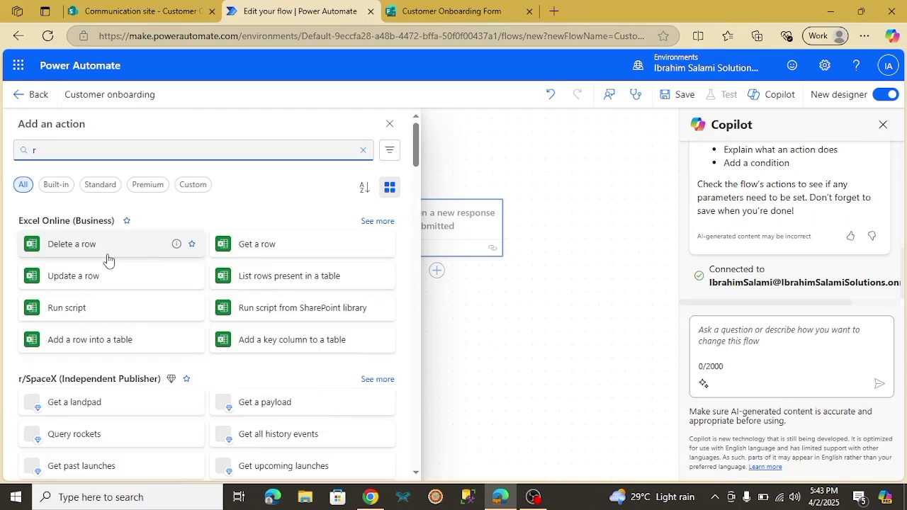
{"action": "key", "text": "BackSpace"}
{"action": "type", "text": "get "}
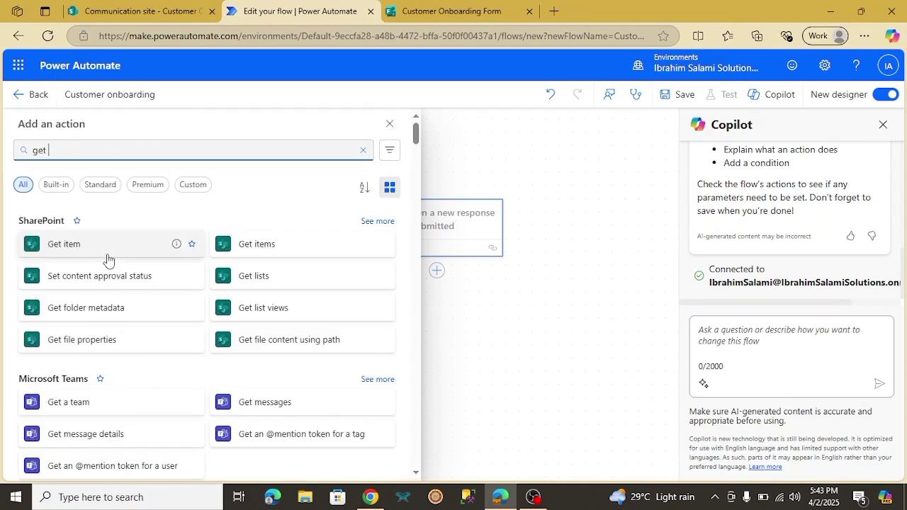
{"action": "type", "text": "res"}
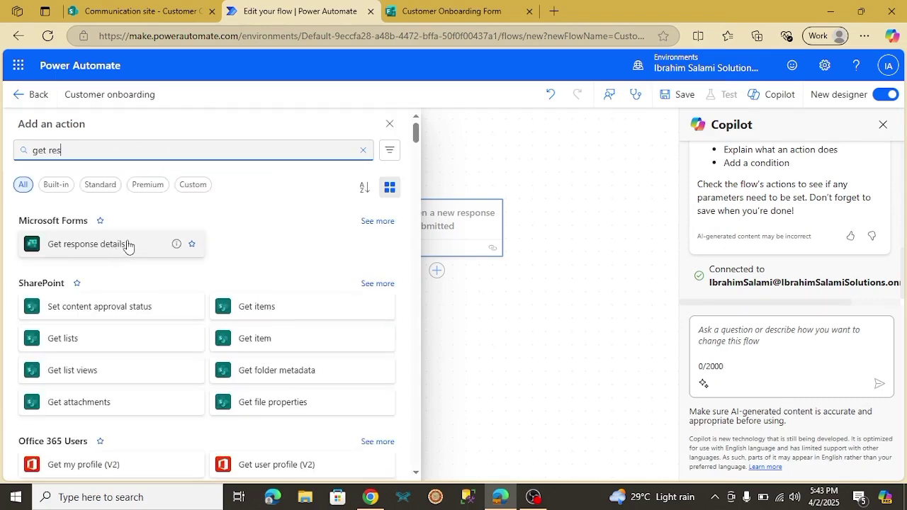
{"action": "left_click", "coordinate": [127, 245]}
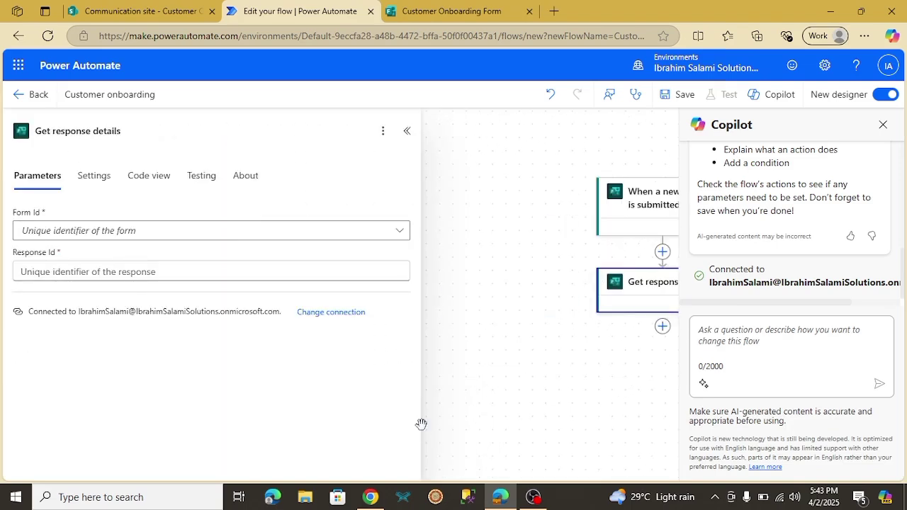
{"action": "left_click", "coordinate": [285, 236]}
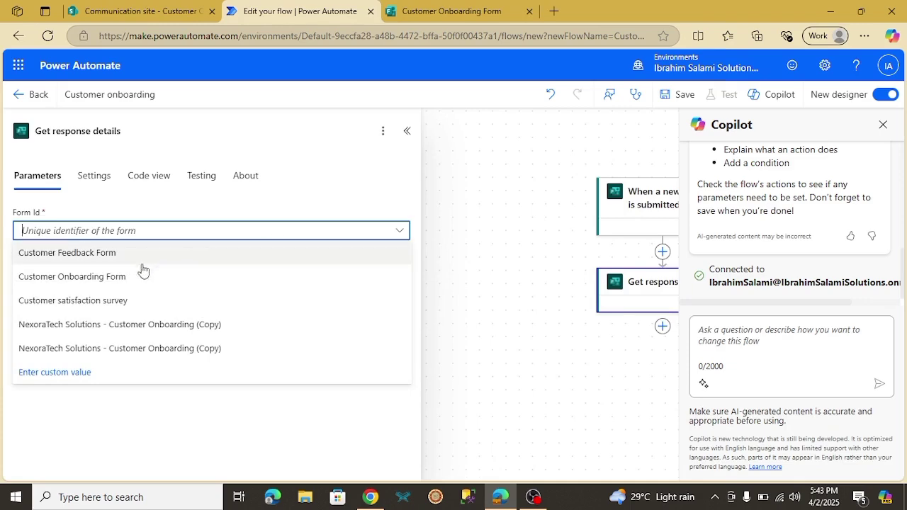
Point Get response details at Customer Onboarding Form with the trigger's Response Id, then check the brief
{"action": "left_click", "coordinate": [119, 278]}
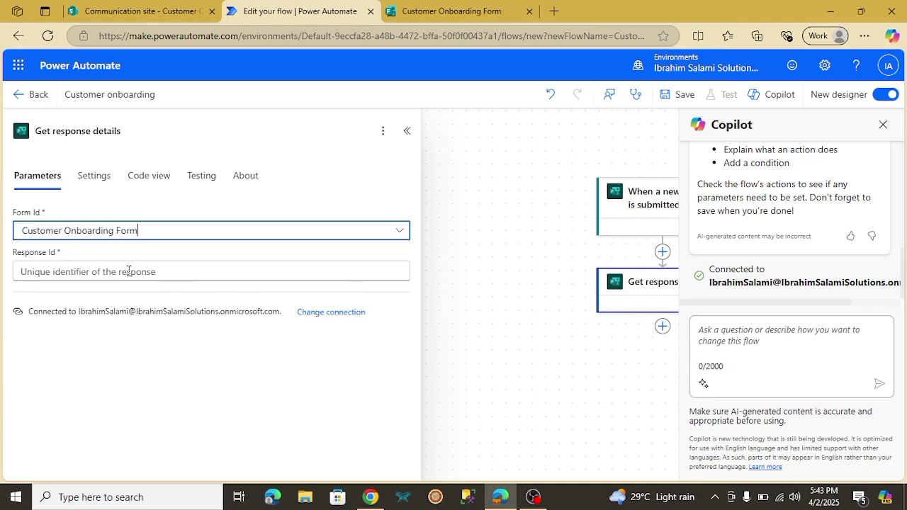
{"action": "left_click", "coordinate": [177, 273]}
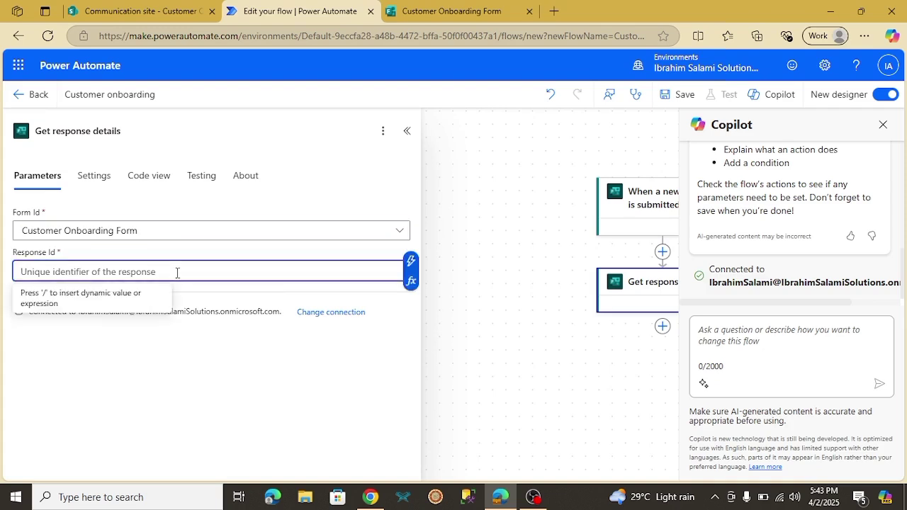
{"action": "left_click", "coordinate": [410, 260]}
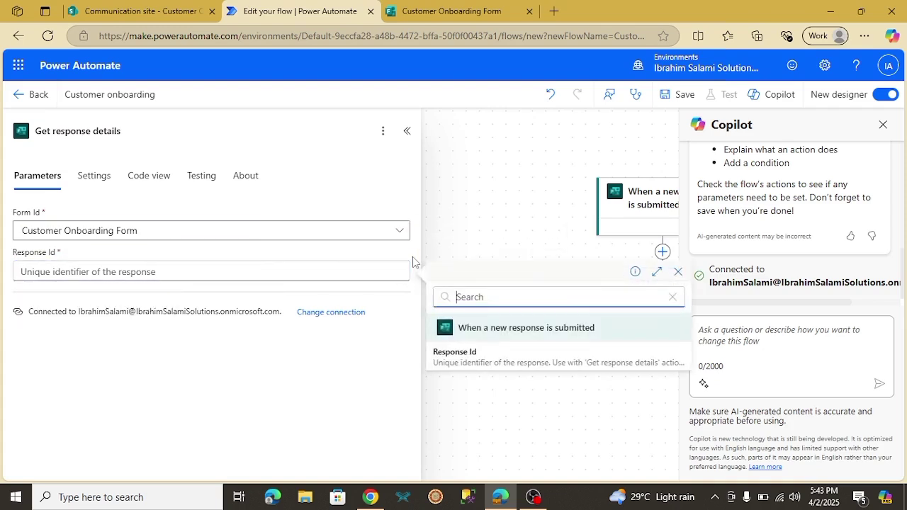
{"action": "left_click", "coordinate": [476, 352]}
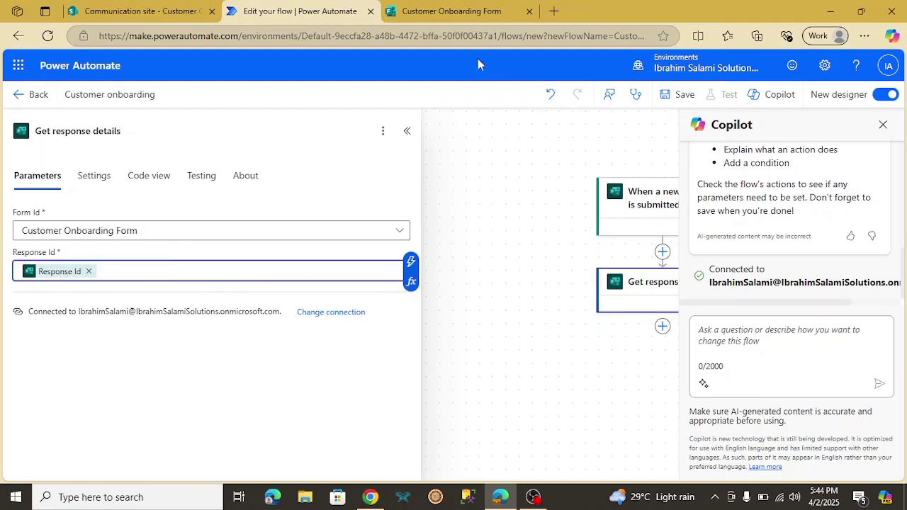
{"action": "left_click", "coordinate": [407, 134]}
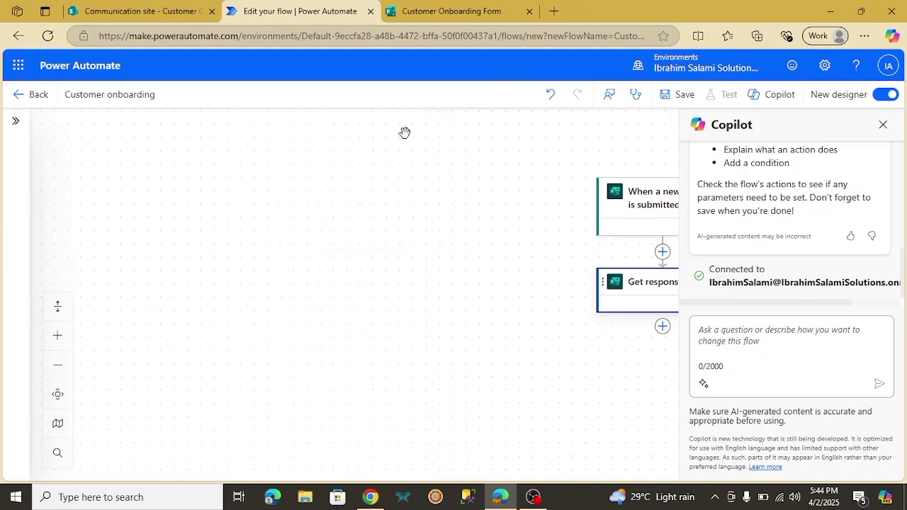
{"action": "left_click_drag", "start_coordinate": [465, 192], "coordinate": [312, 208]}
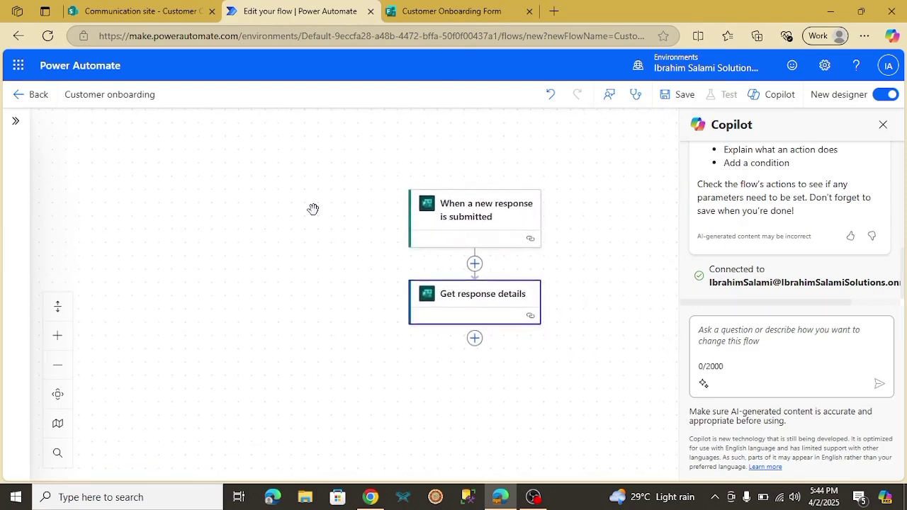
{"action": "left_click", "coordinate": [370, 497]}
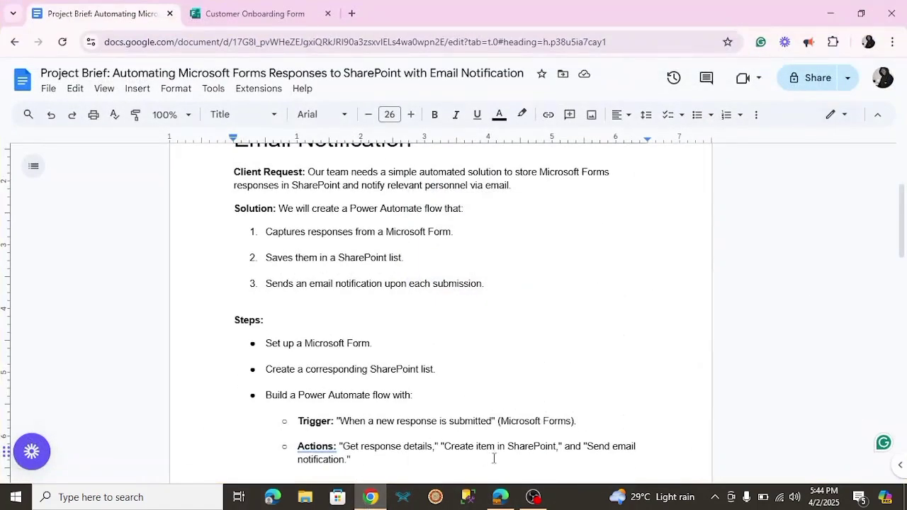
{"action": "left_click", "coordinate": [500, 496]}
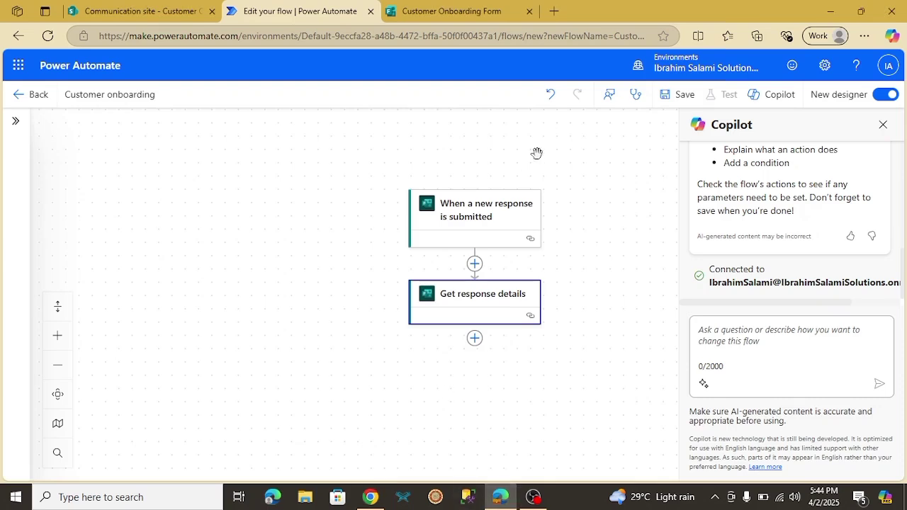
Add a SharePoint Create item step writing to the Communication site's Customer Onboarding Form list
{"action": "left_click", "coordinate": [474, 338]}
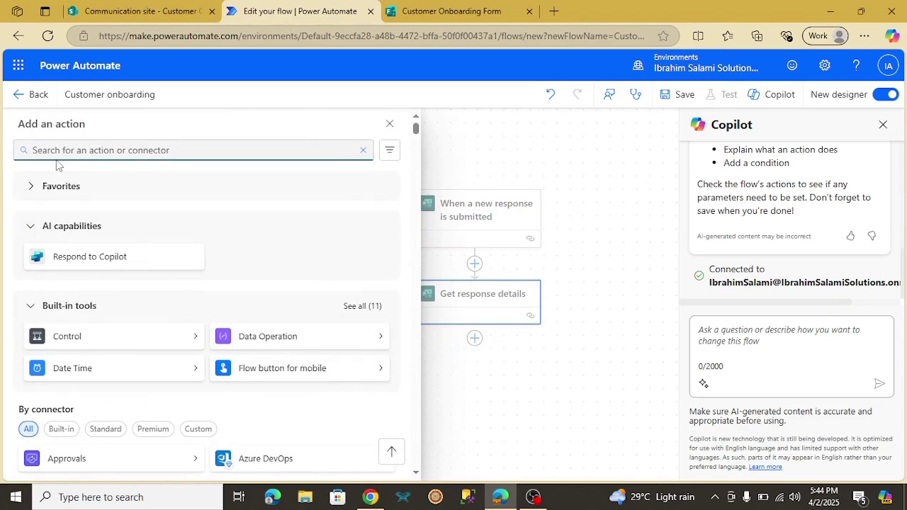
{"action": "type", "text": "item"}
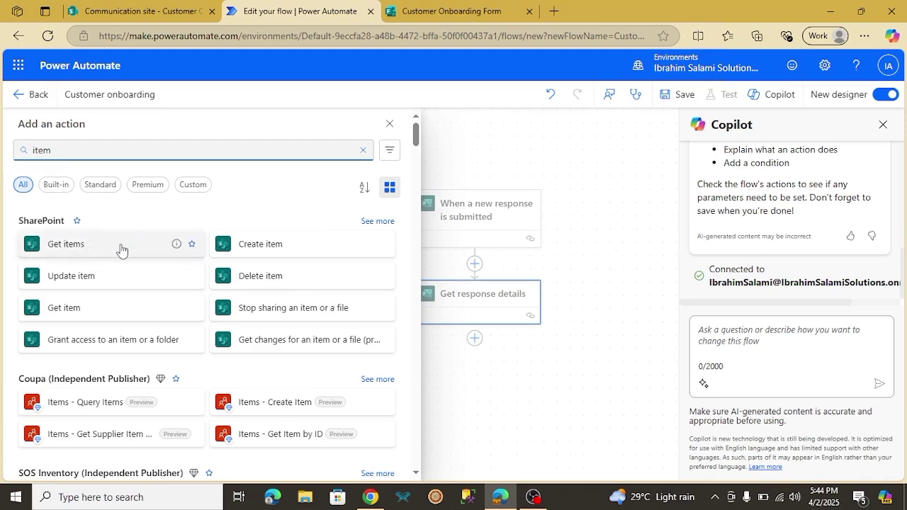
{"action": "left_click", "coordinate": [258, 244]}
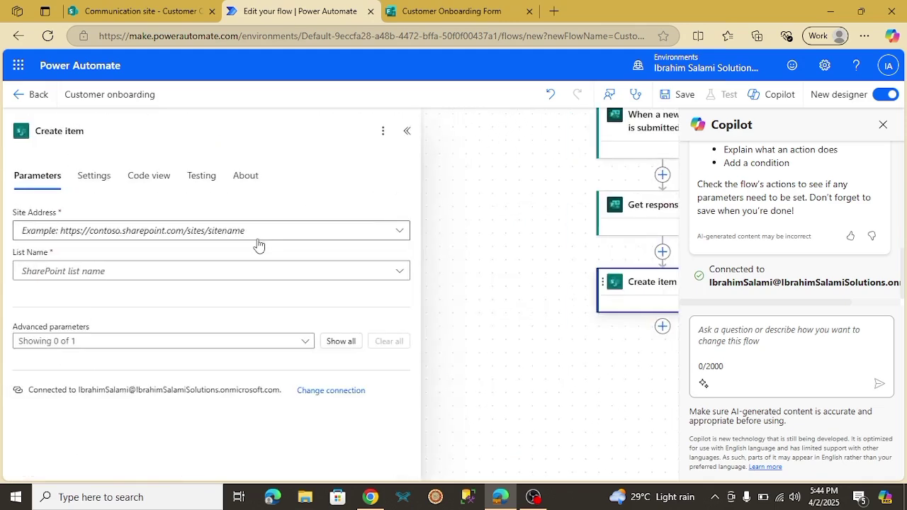
{"action": "left_click", "coordinate": [248, 239]}
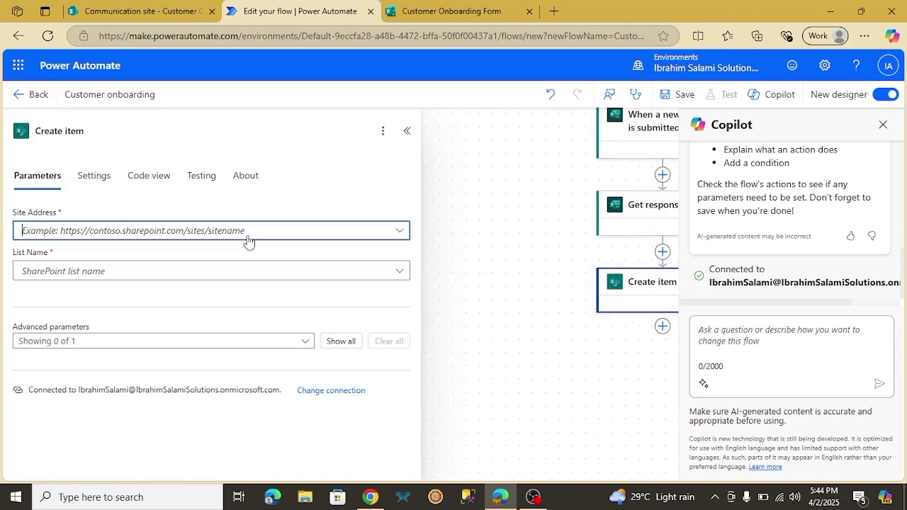
{"action": "left_click", "coordinate": [226, 256]}
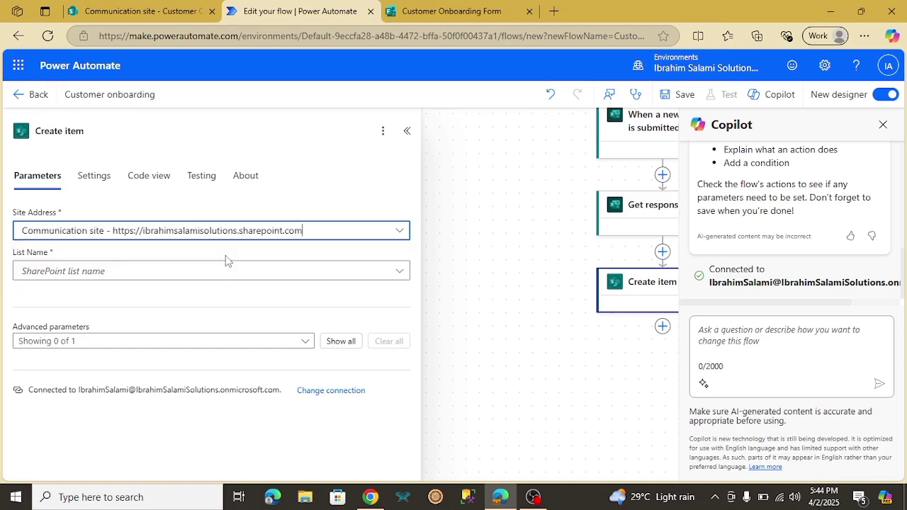
{"action": "left_click", "coordinate": [219, 273]}
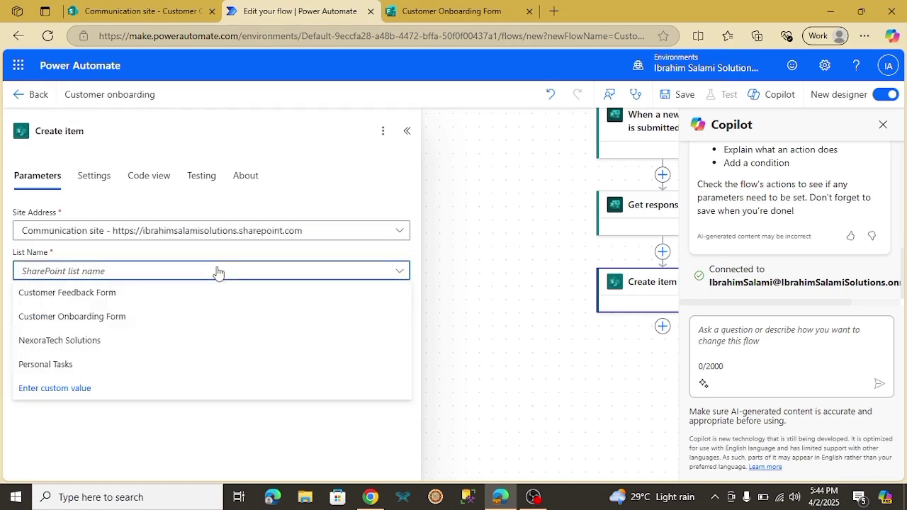
{"action": "left_click", "coordinate": [109, 318]}
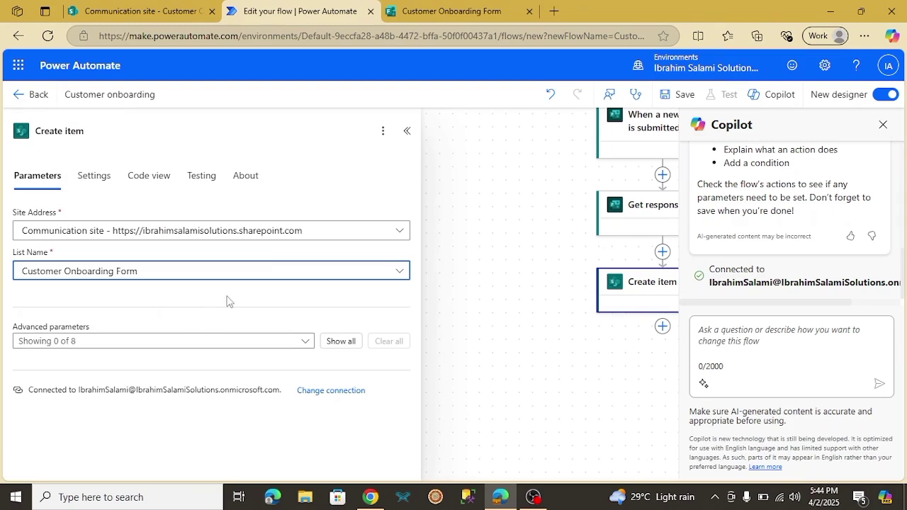
{"action": "left_click", "coordinate": [307, 344]}
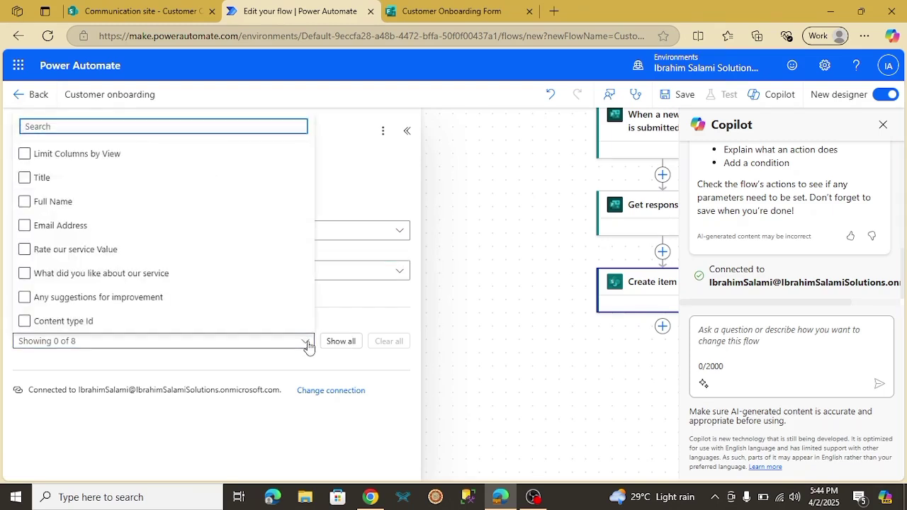
Tick Full Name, Email Address, Rate our service Value, What did you like, and Any suggestions columns
{"action": "left_click", "coordinate": [25, 202]}
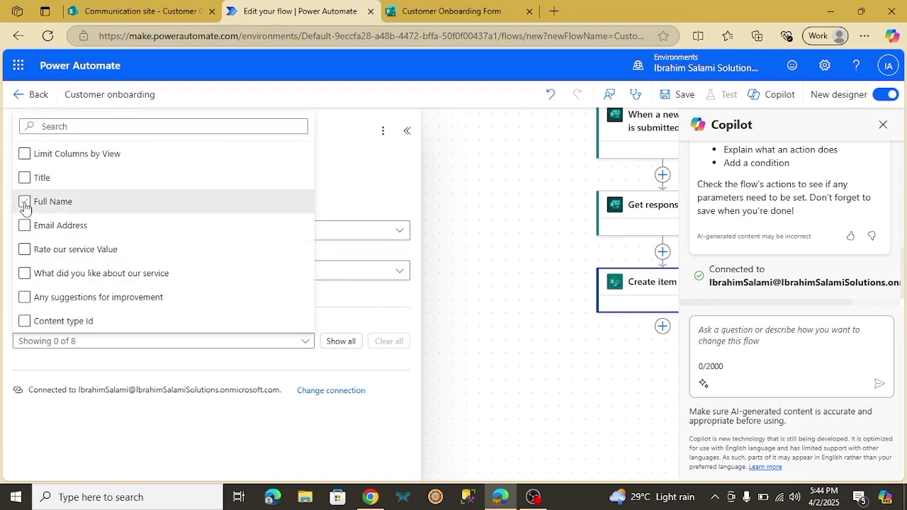
{"action": "left_click", "coordinate": [25, 226]}
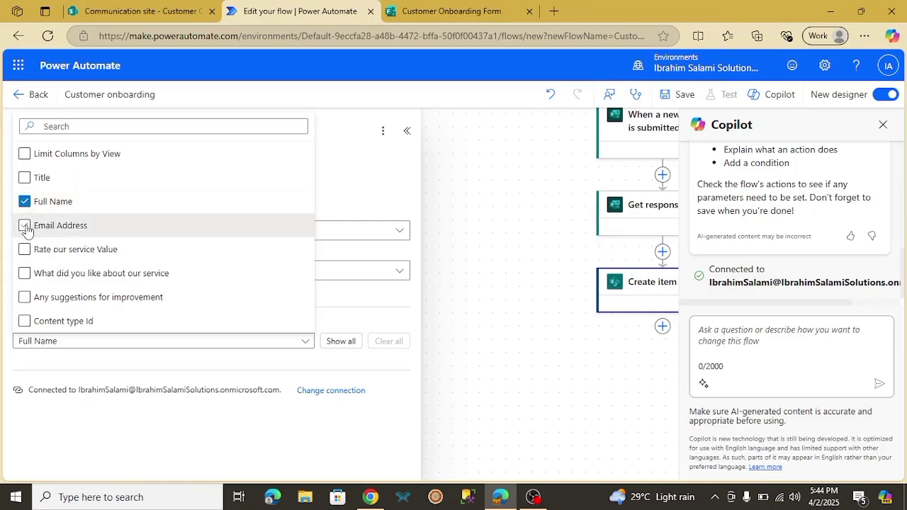
{"action": "left_click", "coordinate": [26, 250]}
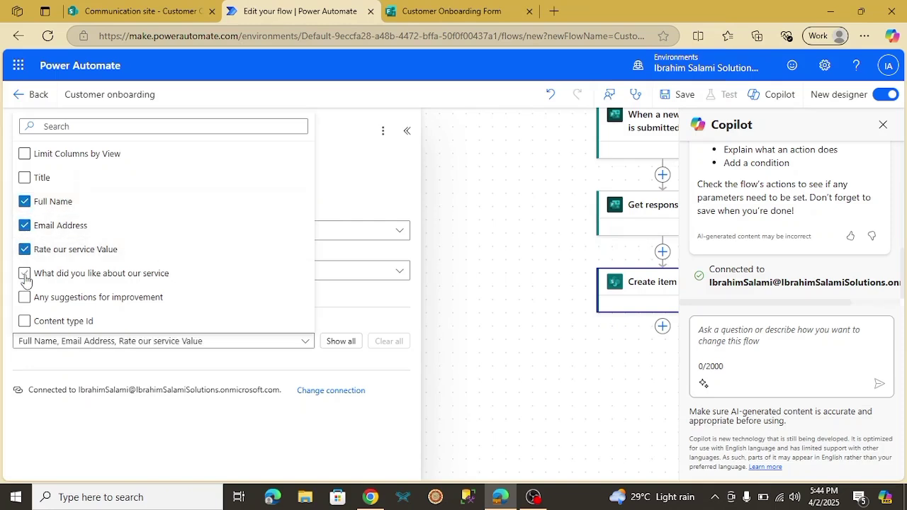
{"action": "left_click", "coordinate": [25, 275]}
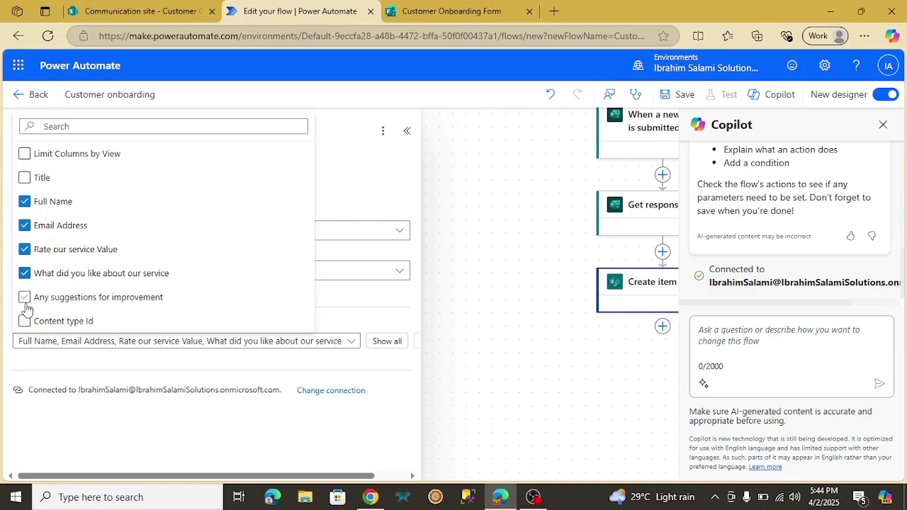
{"action": "left_click", "coordinate": [25, 300]}
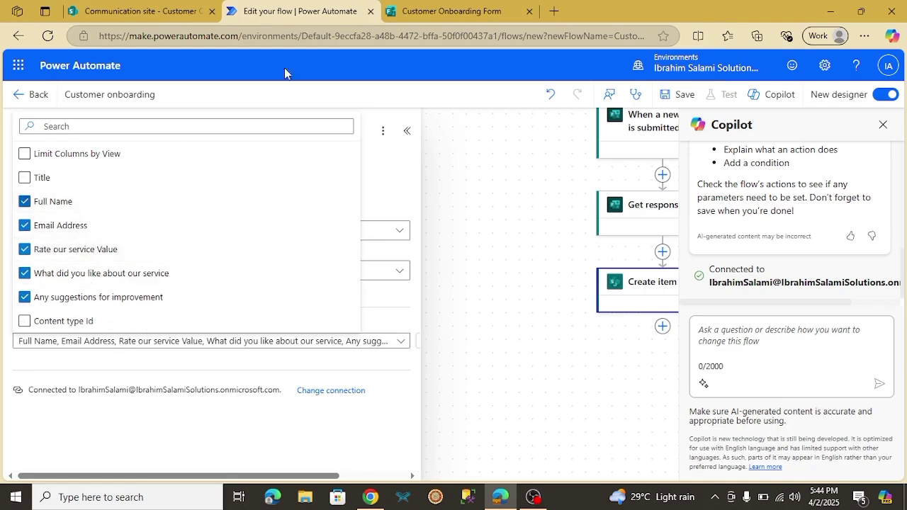
{"action": "left_click", "coordinate": [167, 426]}
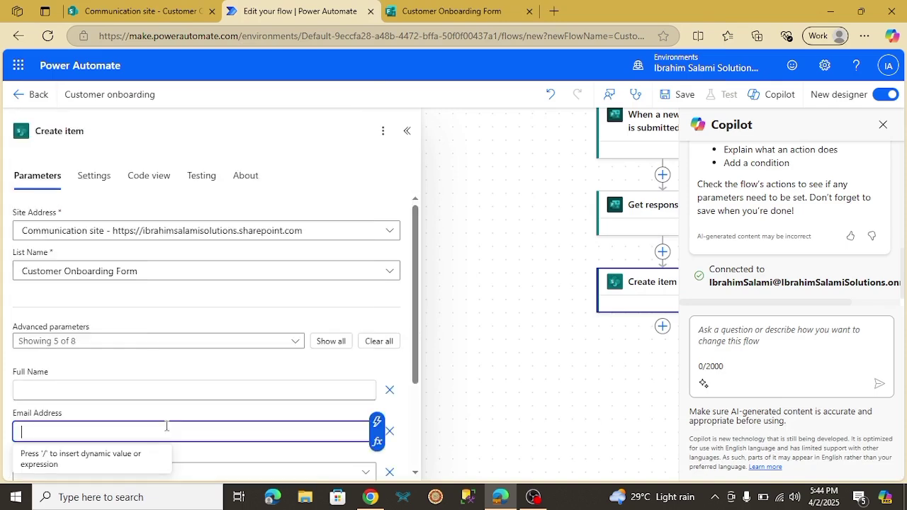
Map Full Name and Email Address to the matching Get response details answers
{"action": "left_click", "coordinate": [159, 391]}
{"action": "left_click_drag", "start_coordinate": [414, 296], "coordinate": [417, 338]}
{"action": "left_click", "coordinate": [119, 323]}
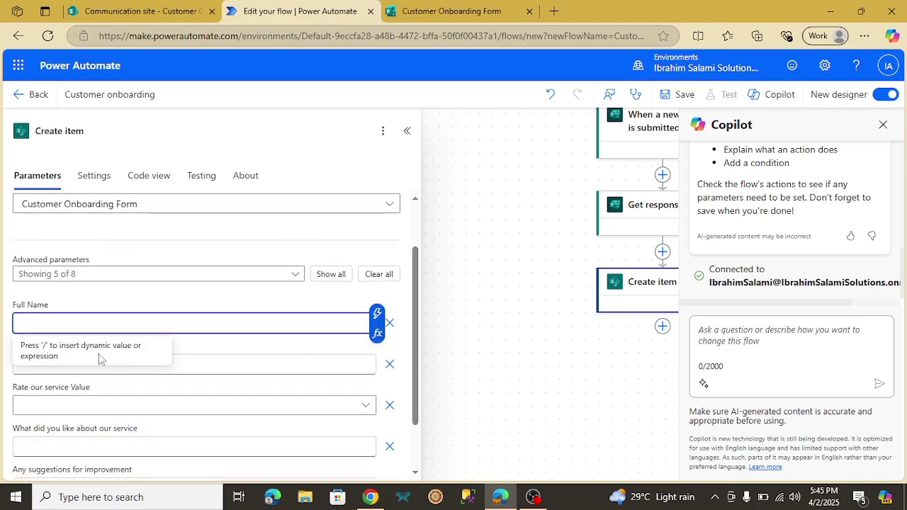
{"action": "left_click", "coordinate": [377, 314]}
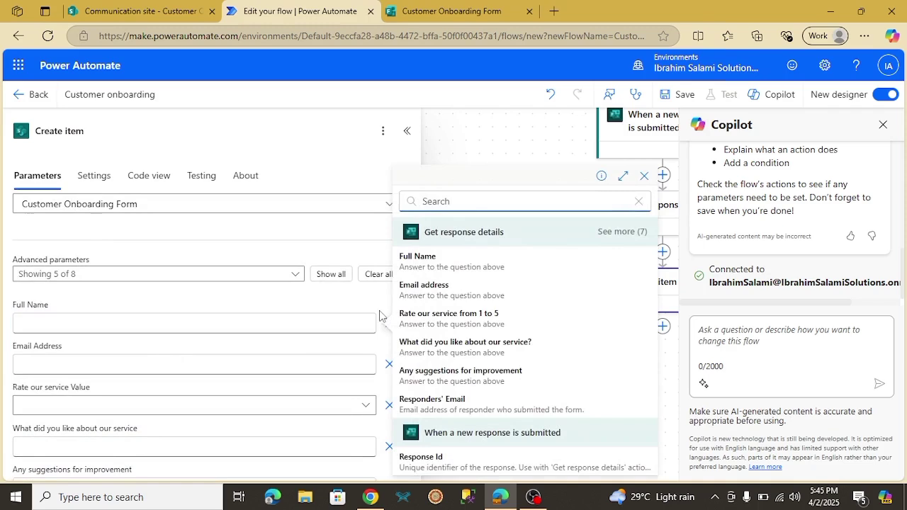
{"action": "left_click", "coordinate": [473, 266]}
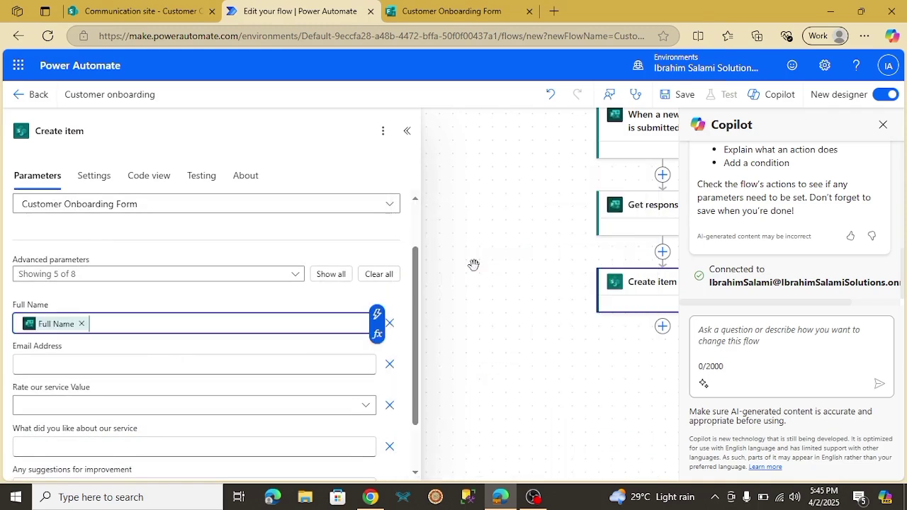
{"action": "left_click", "coordinate": [188, 363]}
{"action": "left_click", "coordinate": [377, 354]}
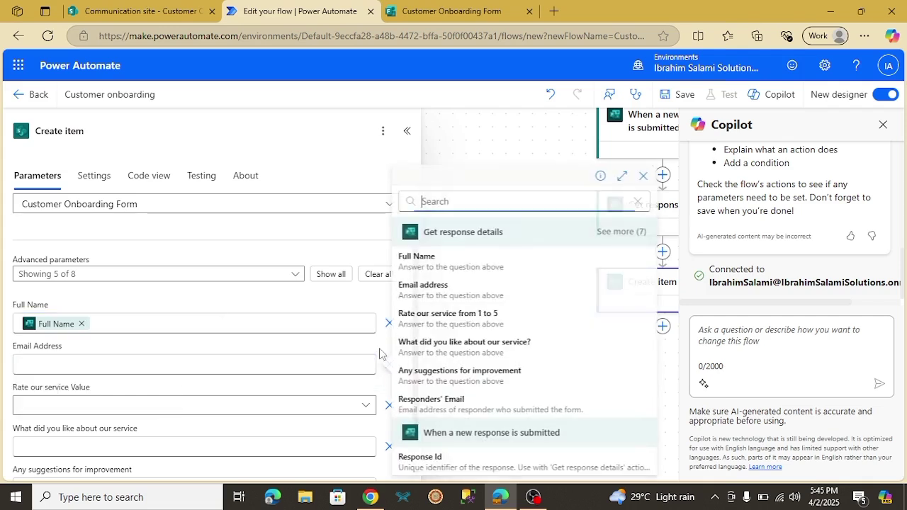
{"action": "left_click", "coordinate": [440, 291]}
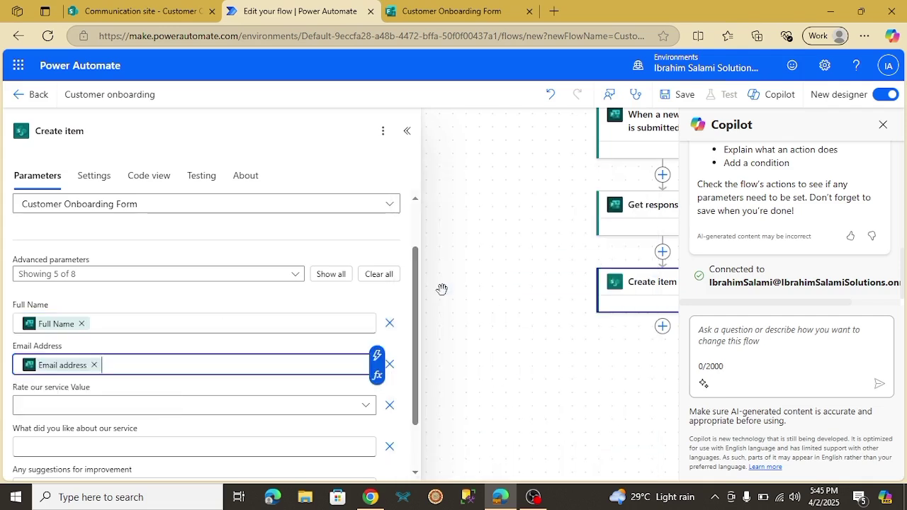
Switch Rate our service Value to a custom value and fill it with the form's rating answer
{"action": "left_click", "coordinate": [209, 403]}
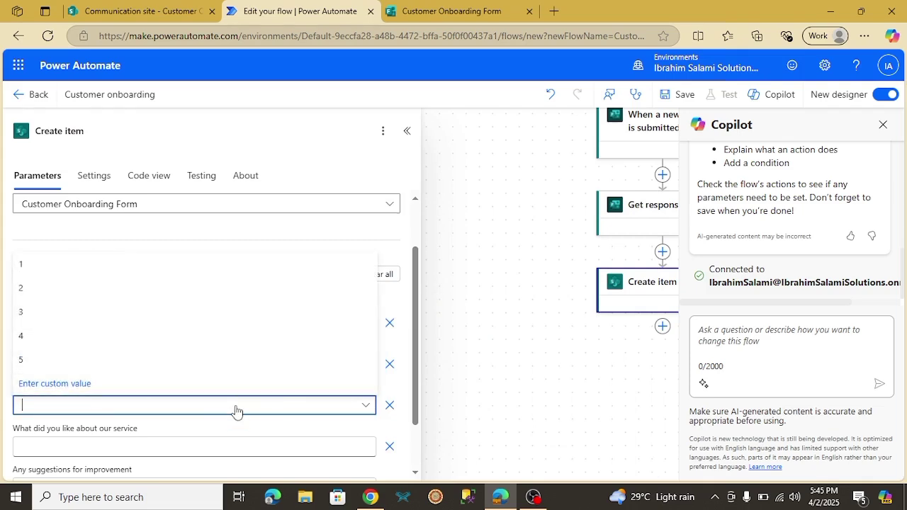
{"action": "left_click", "coordinate": [261, 411]}
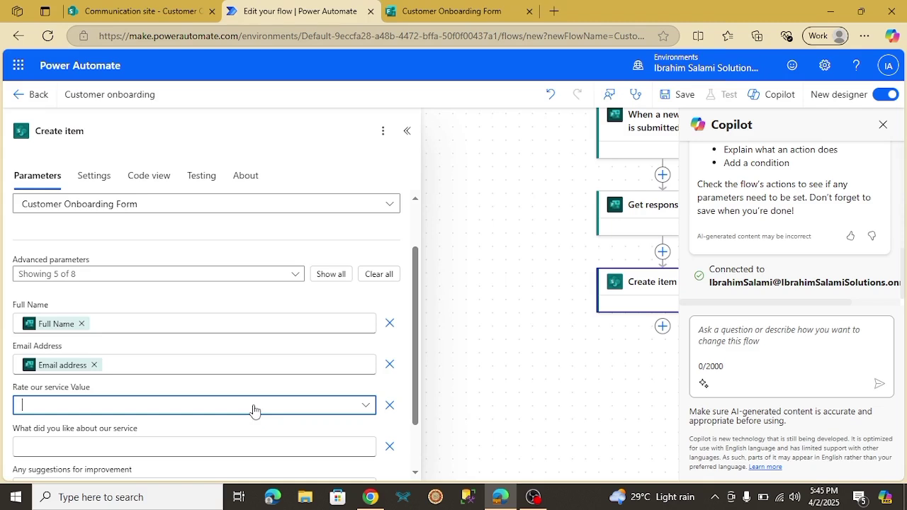
{"action": "type", "text": "/"}
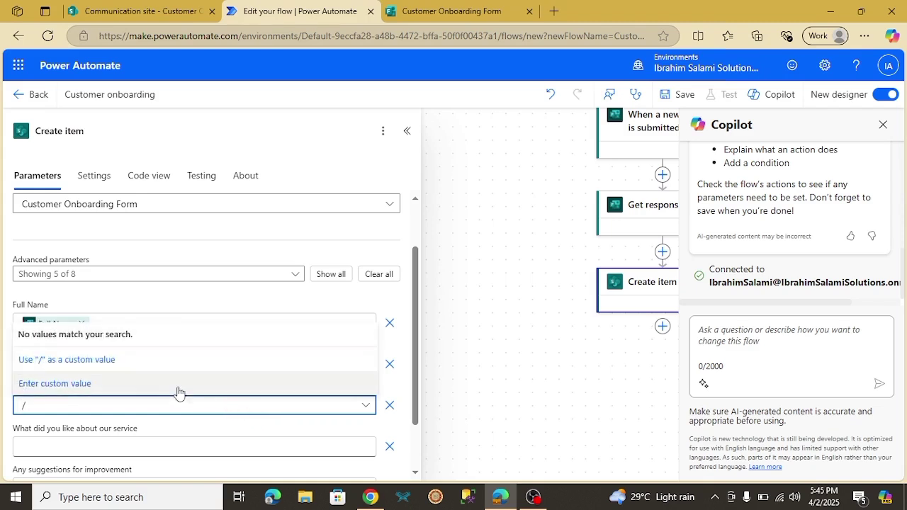
{"action": "left_click", "coordinate": [142, 386]}
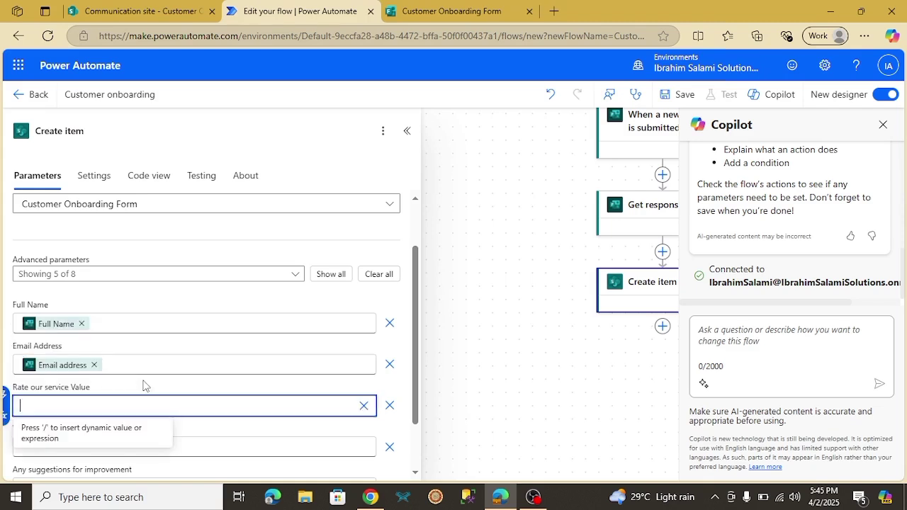
{"action": "type", "text": "/"}
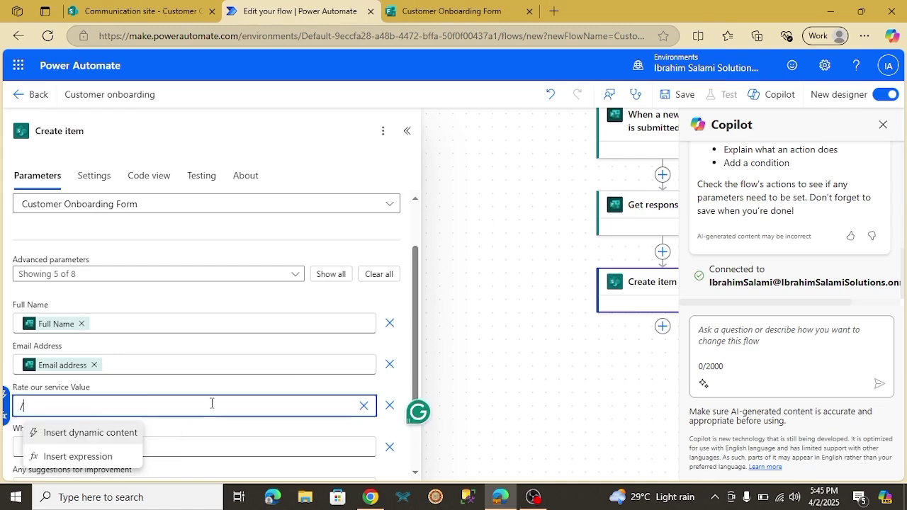
{"action": "left_click", "coordinate": [103, 434]}
{"action": "key", "text": "Escape"}
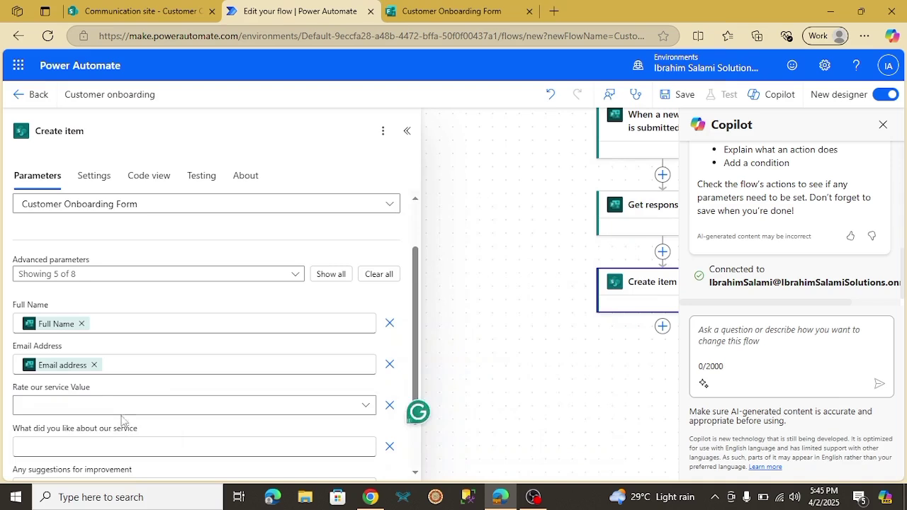
{"action": "left_click", "coordinate": [61, 397]}
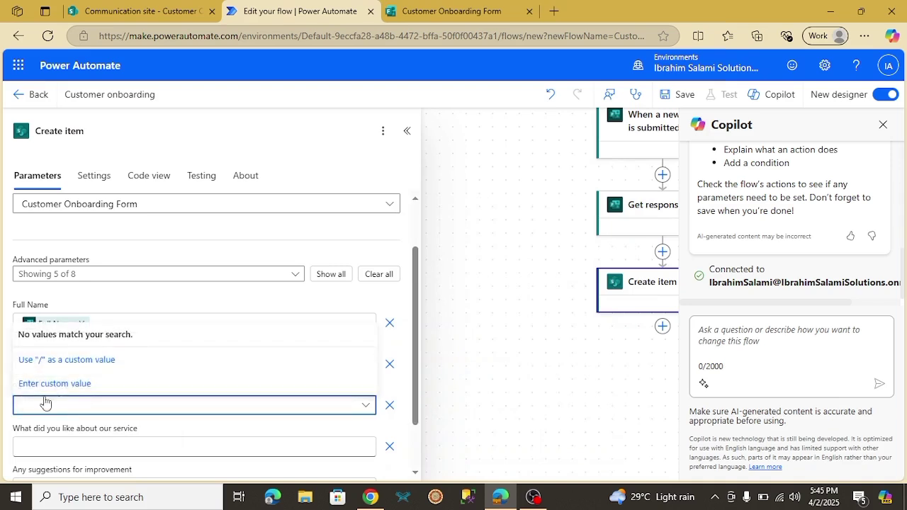
{"action": "left_click", "coordinate": [66, 386]}
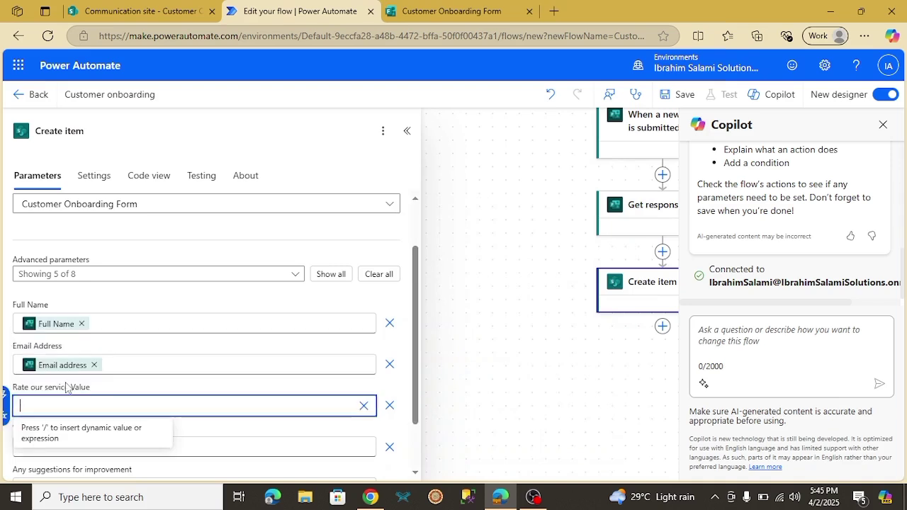
{"action": "left_click", "coordinate": [6, 398]}
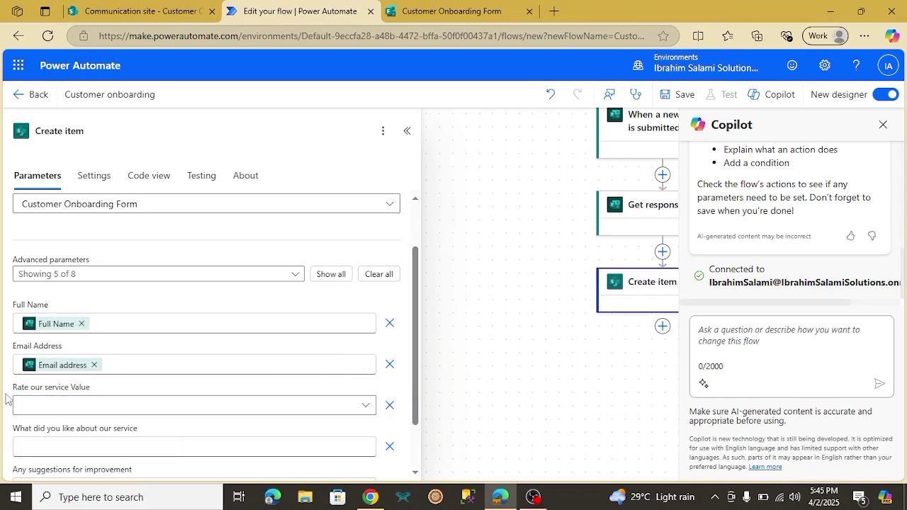
{"action": "left_click", "coordinate": [56, 410]}
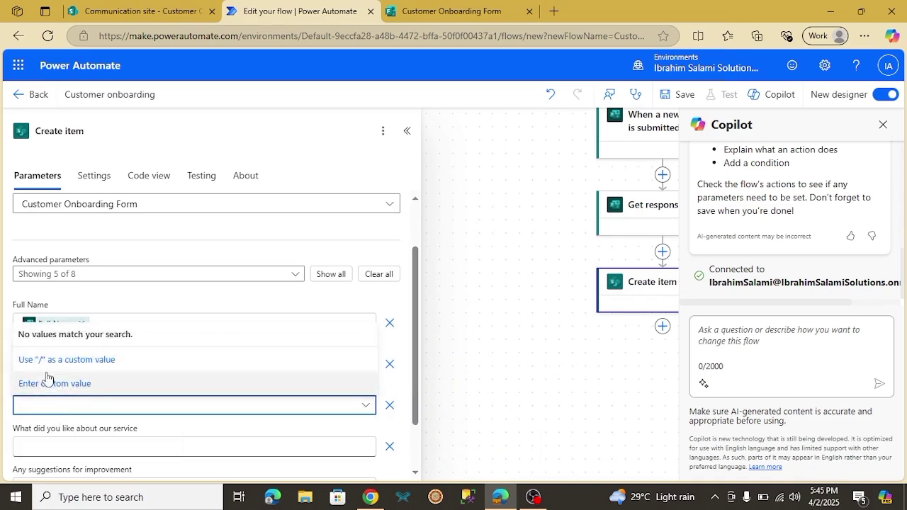
{"action": "left_click", "coordinate": [54, 383]}
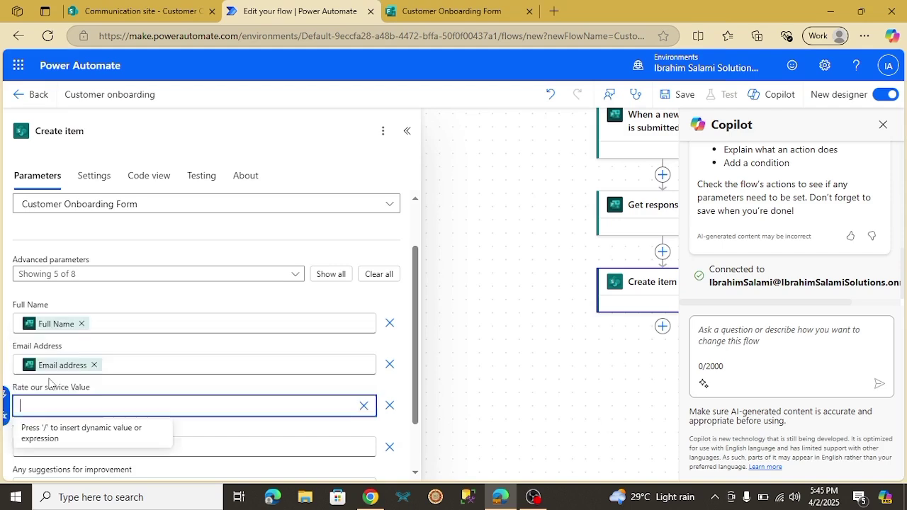
{"action": "left_click", "coordinate": [5, 395]}
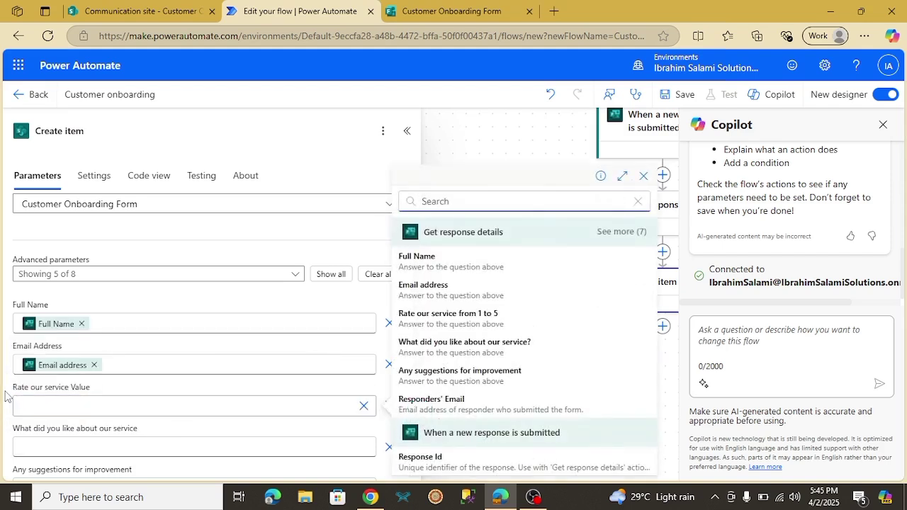
{"action": "left_click", "coordinate": [443, 319]}
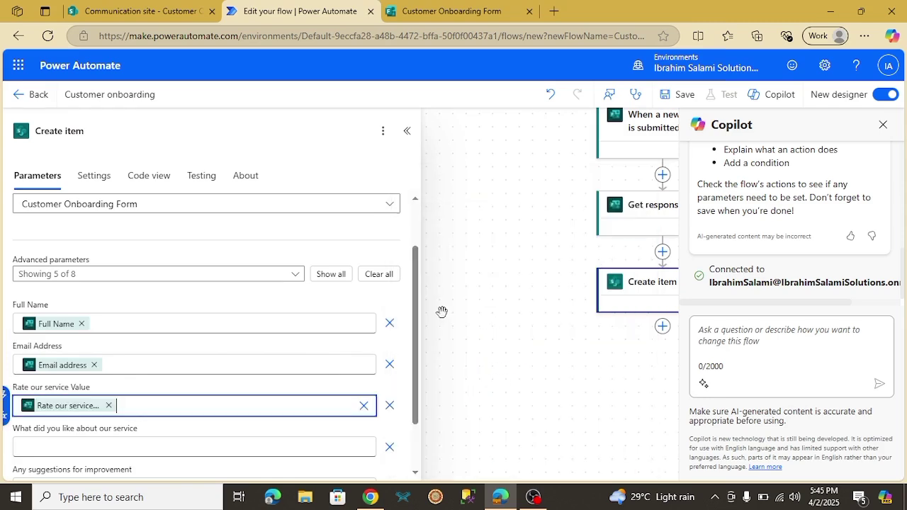
Map What did you like and Any suggestions for improvement to their form answers, then collapse Create item
{"action": "scroll", "coordinate": [416, 365], "scroll_direction": "down", "scroll_amount": 2}
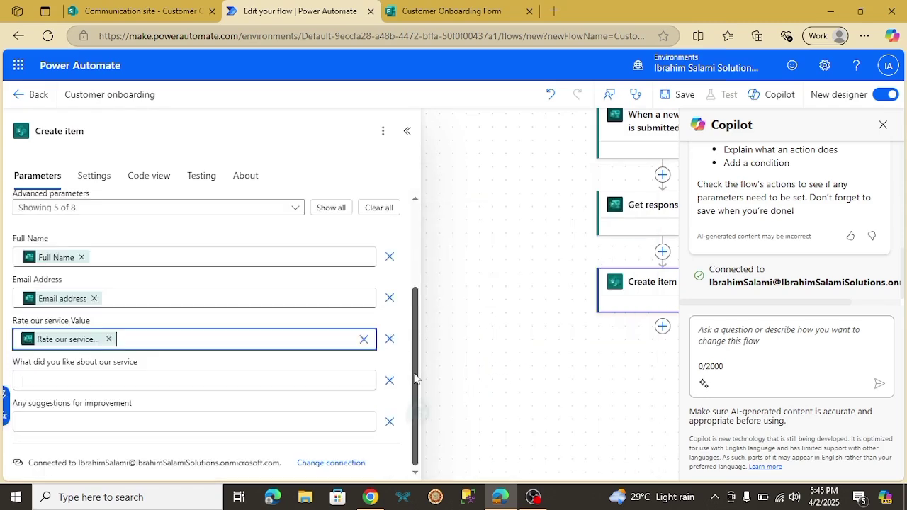
{"action": "left_click", "coordinate": [150, 380]}
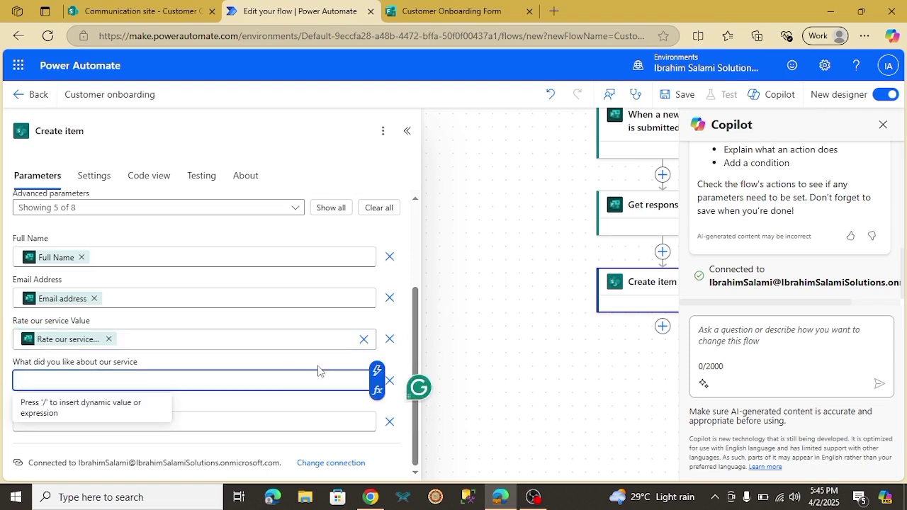
{"action": "left_click", "coordinate": [376, 370]}
{"action": "left_click", "coordinate": [347, 378]}
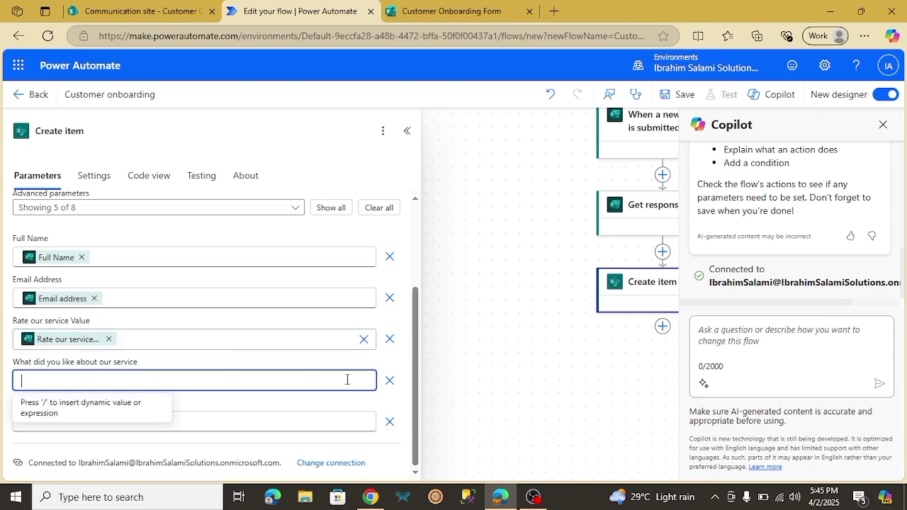
{"action": "left_click", "coordinate": [379, 374]}
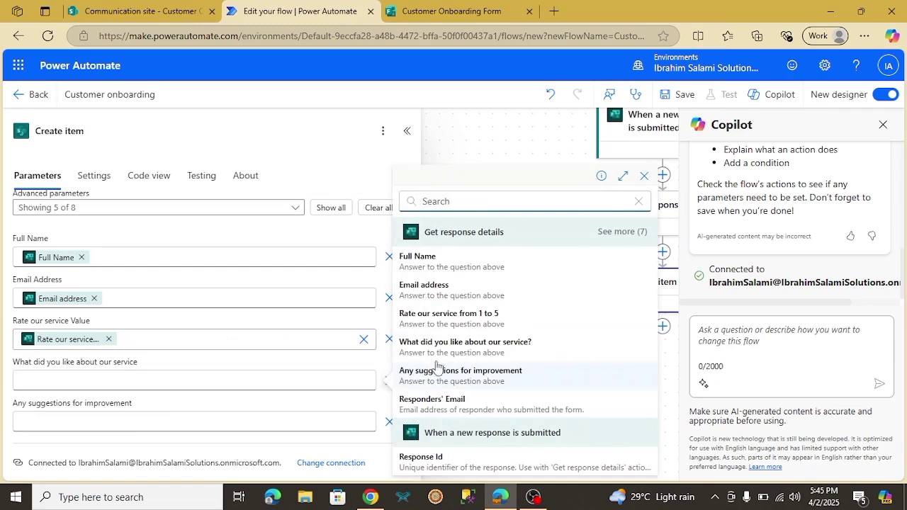
{"action": "left_click", "coordinate": [459, 347]}
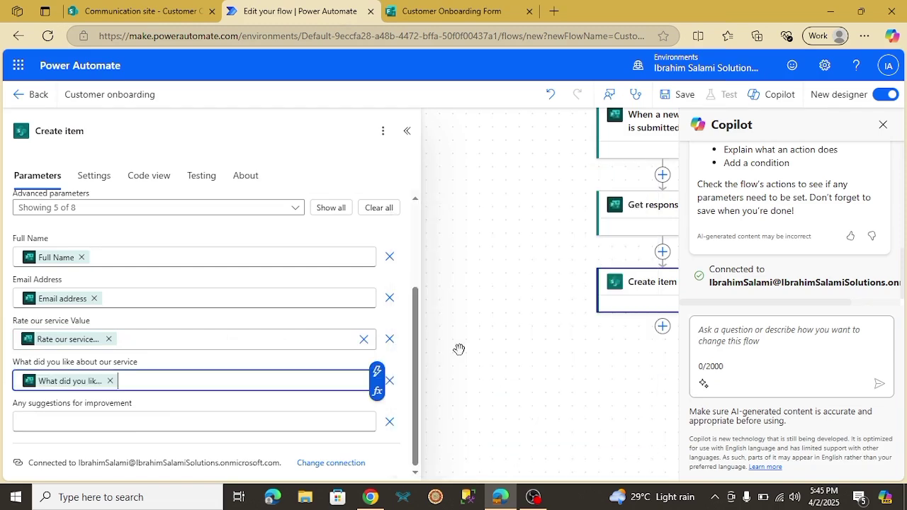
{"action": "left_click", "coordinate": [241, 426]}
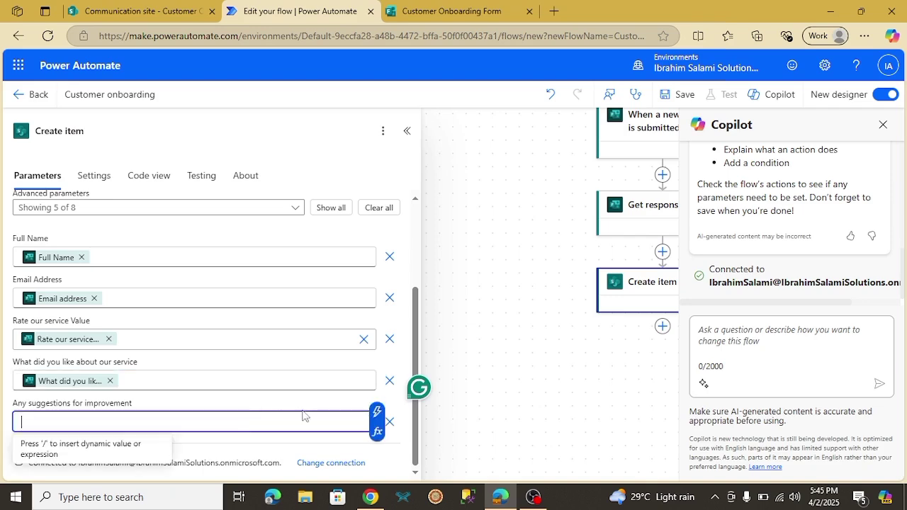
{"action": "left_click", "coordinate": [377, 414]}
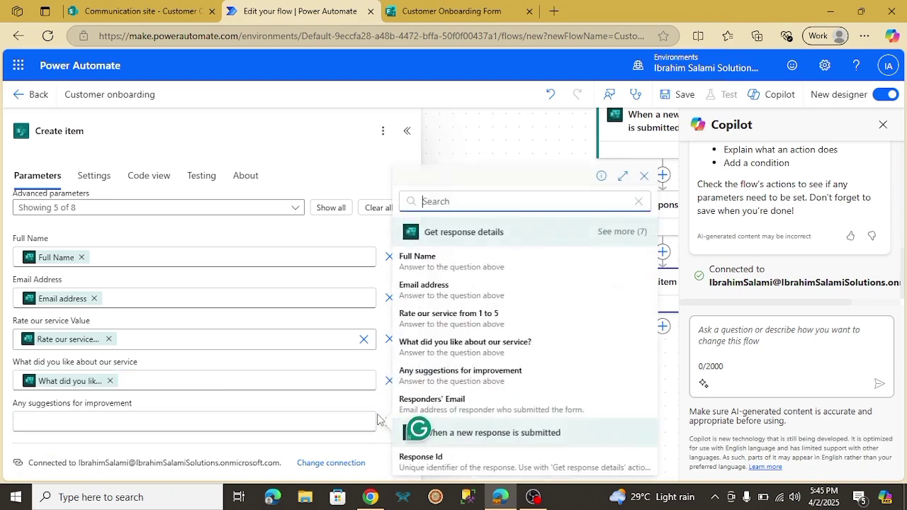
{"action": "left_click", "coordinate": [450, 376]}
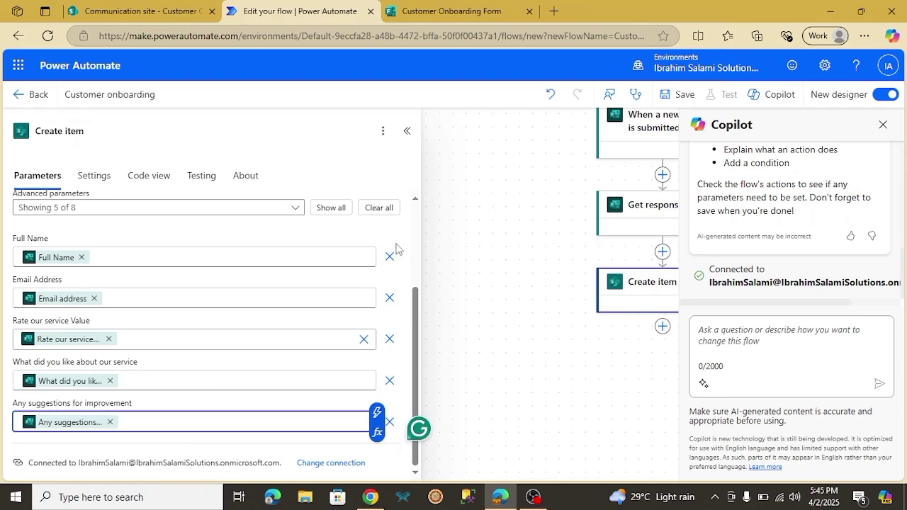
{"action": "left_click", "coordinate": [409, 133]}
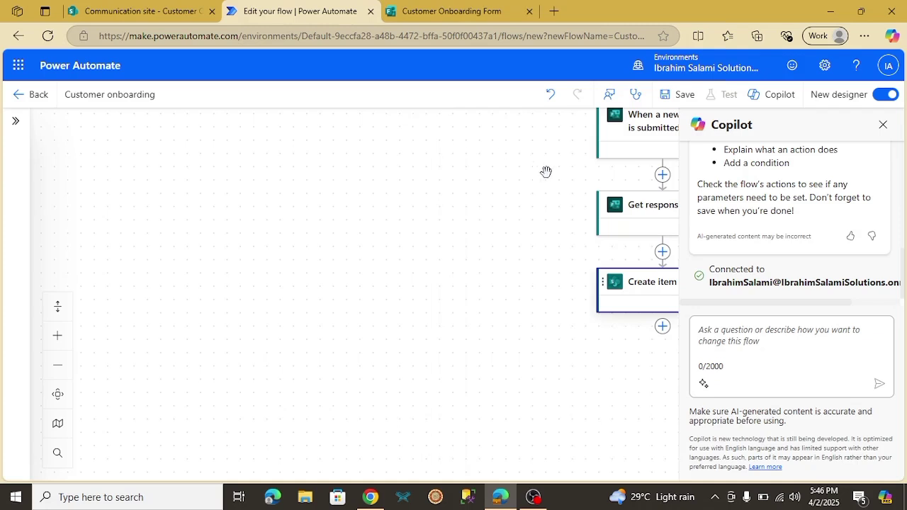
Glance at the Google Docs brief, then return to the flow editor's trigger, Get response details and Create item
{"action": "left_click_drag", "start_coordinate": [545, 172], "coordinate": [398, 225]}
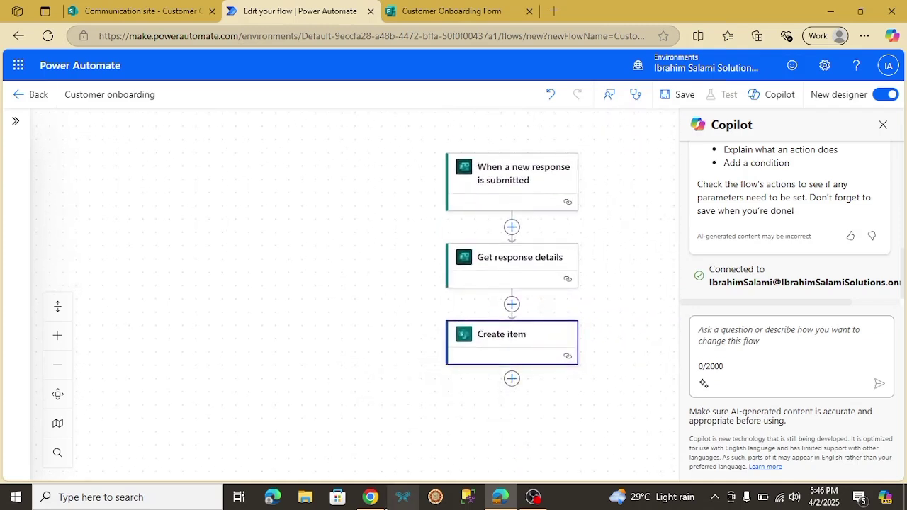
{"action": "left_click", "coordinate": [376, 502]}
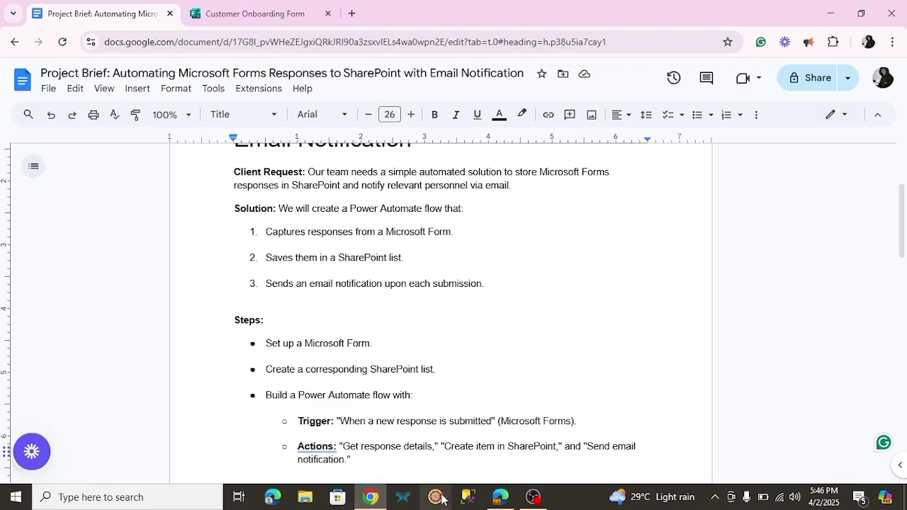
{"action": "left_click", "coordinate": [500, 496]}
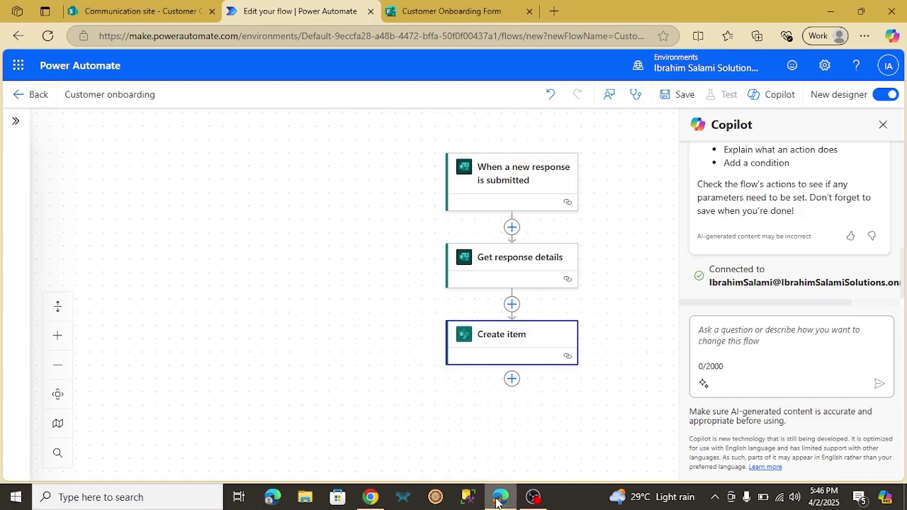
{"action": "left_click", "coordinate": [510, 389]}
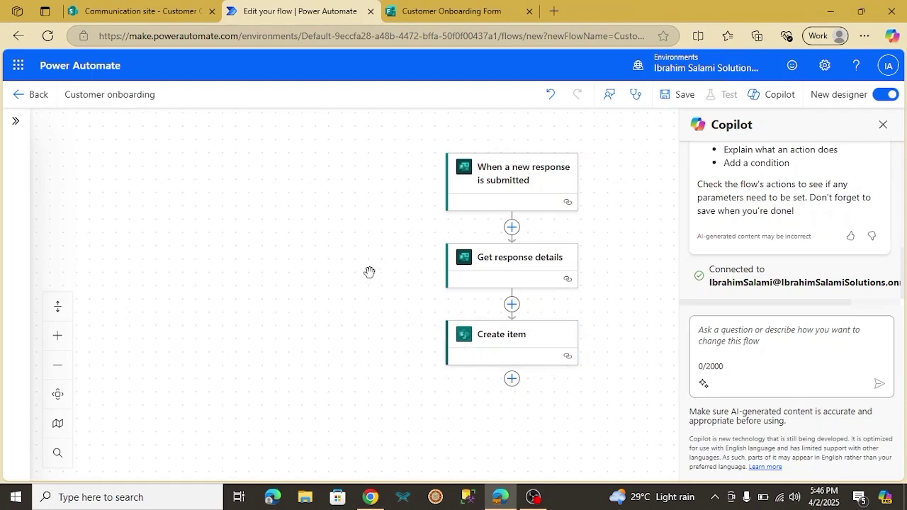
{"action": "left_click_drag", "start_coordinate": [371, 271], "coordinate": [338, 288]}
{"action": "left_click", "coordinate": [15, 122]}
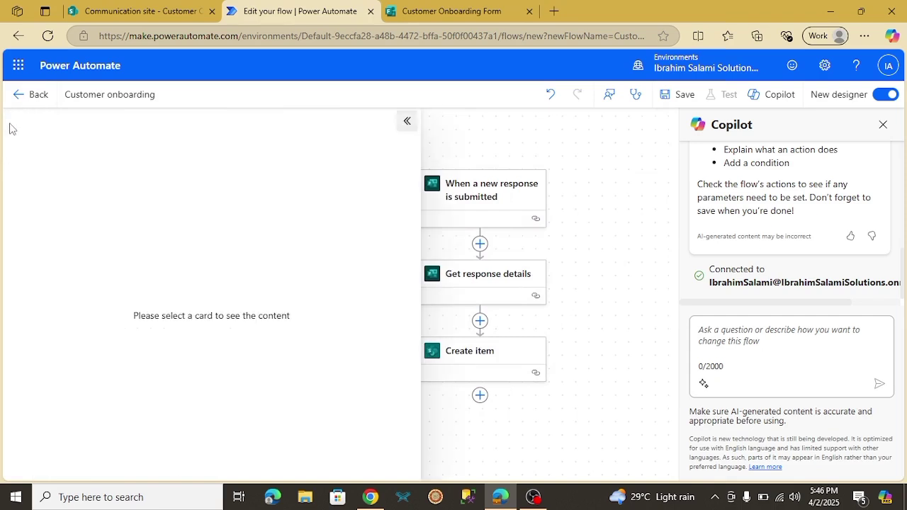
{"action": "left_click", "coordinate": [406, 121]}
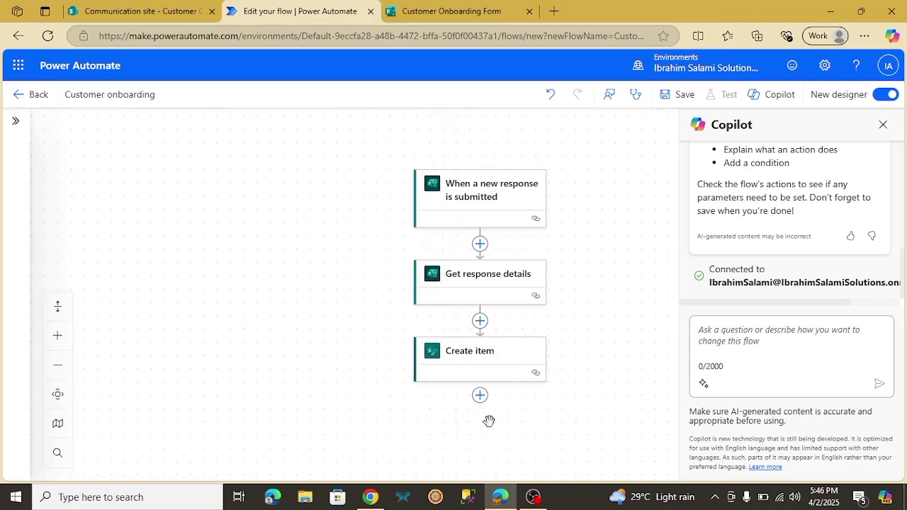
Add an Office 365 Outlook 'Send an email (V2)' step after Create item, searching 'outloo'
{"action": "left_click", "coordinate": [481, 400]}
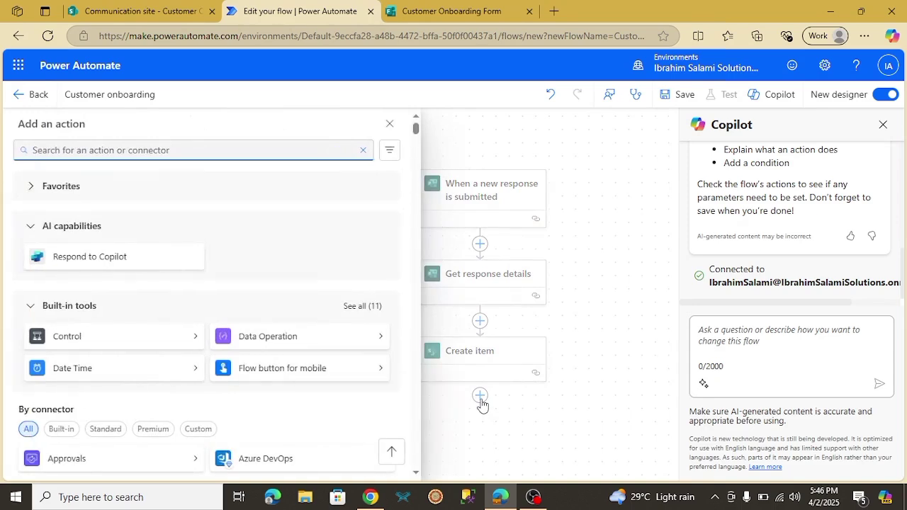
{"action": "type", "text": "outloo"}
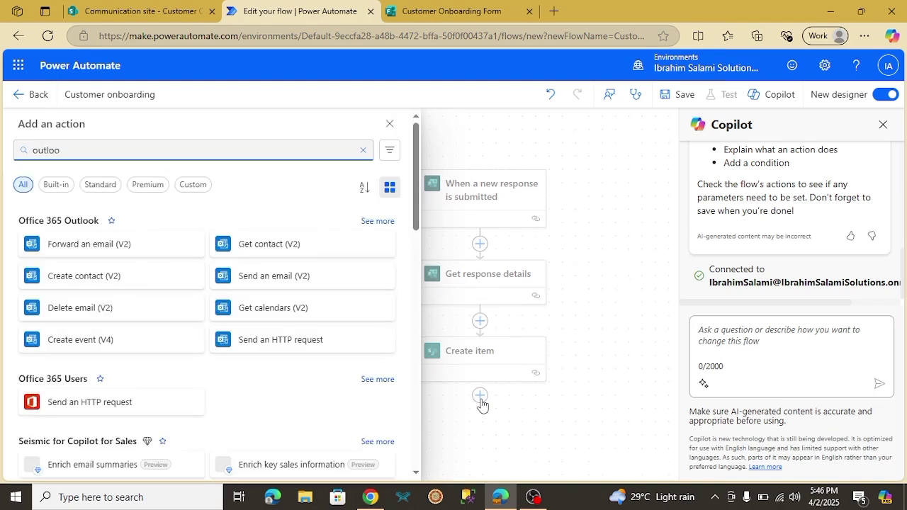
{"action": "left_click", "coordinate": [283, 289]}
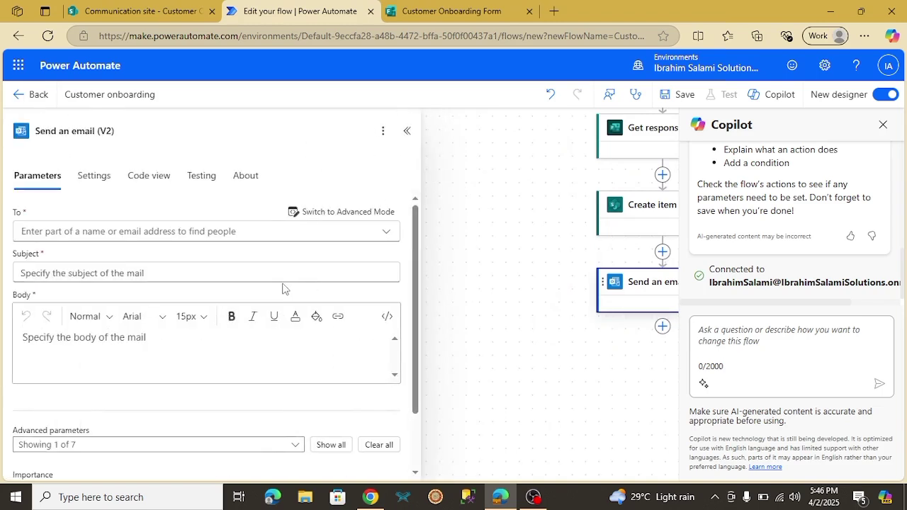
Put a directory contact in the email's To field by typing part of the recipient's name
{"action": "left_click", "coordinate": [167, 228]}
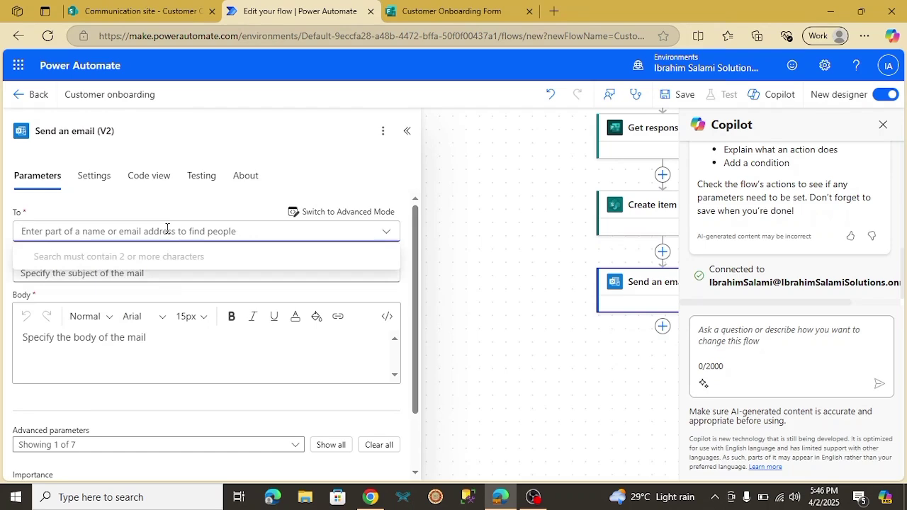
{"action": "type", "text": "Ib"}
{"action": "key", "text": "BackSpace"}
{"action": "key", "text": "BackSpace"}
{"action": "left_click", "coordinate": [839, 36]}
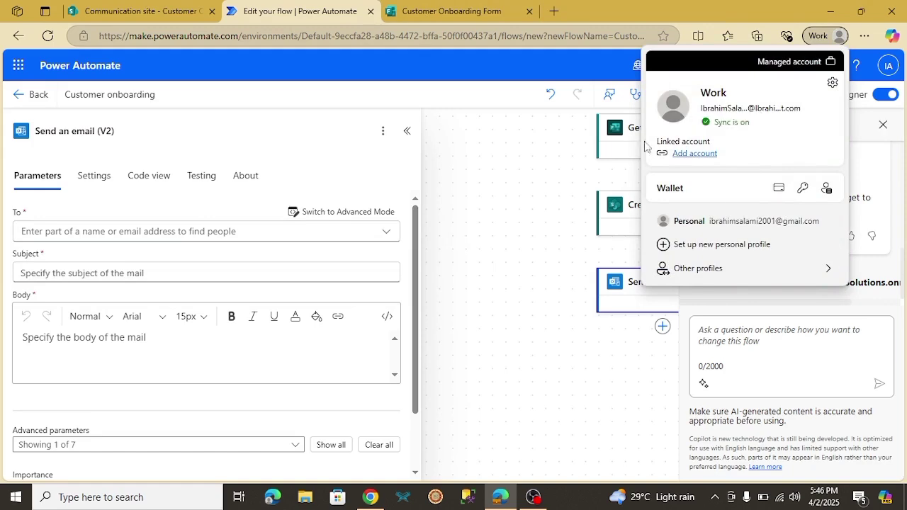
{"action": "left_click", "coordinate": [53, 236]}
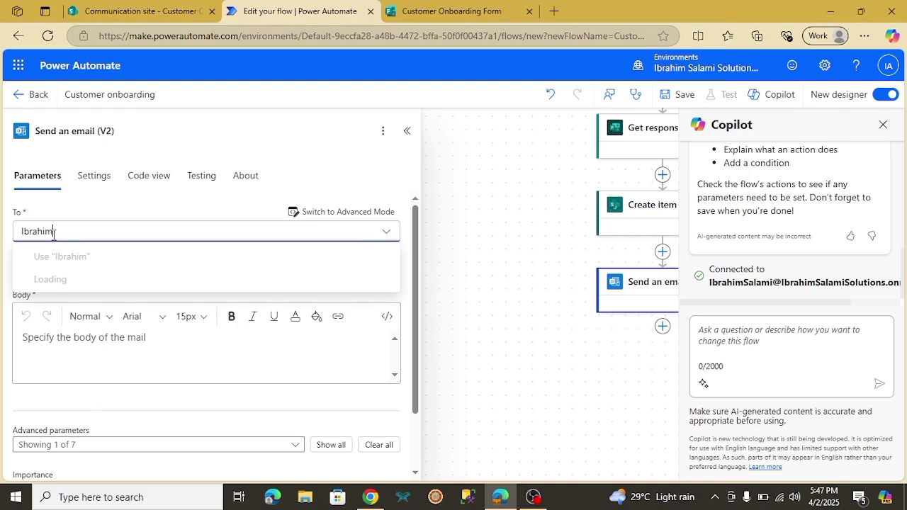
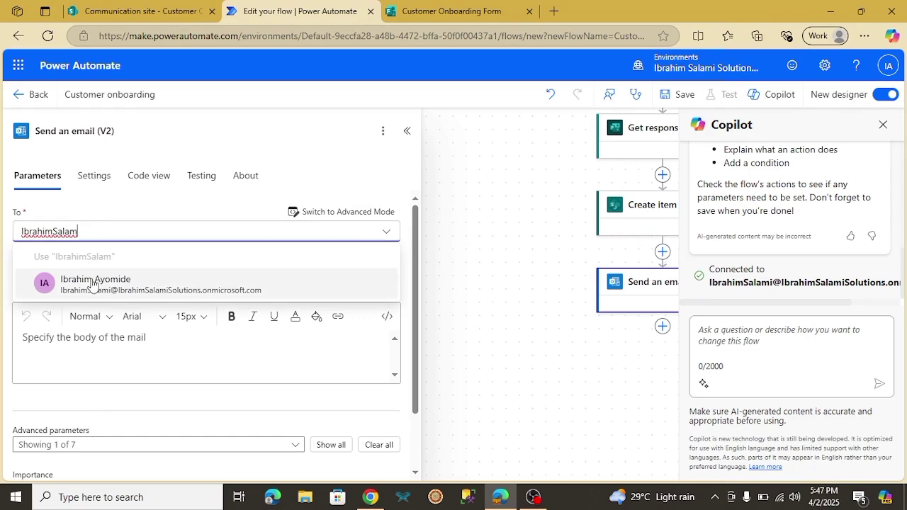
{"action": "left_click", "coordinate": [93, 286]}
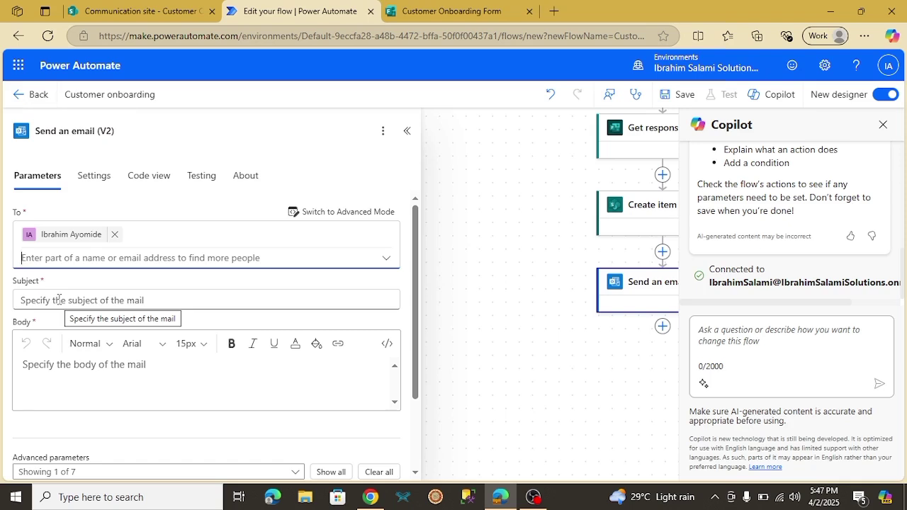
Type 'Thank you for your feedback' as the Subject and append the Full Name value from Create item
{"action": "left_click", "coordinate": [59, 299]}
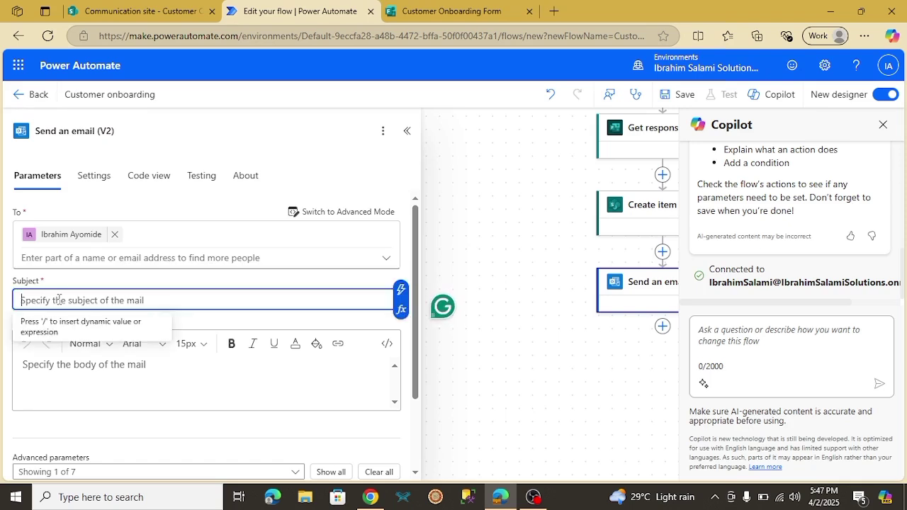
{"action": "type", "text": "Thank"}
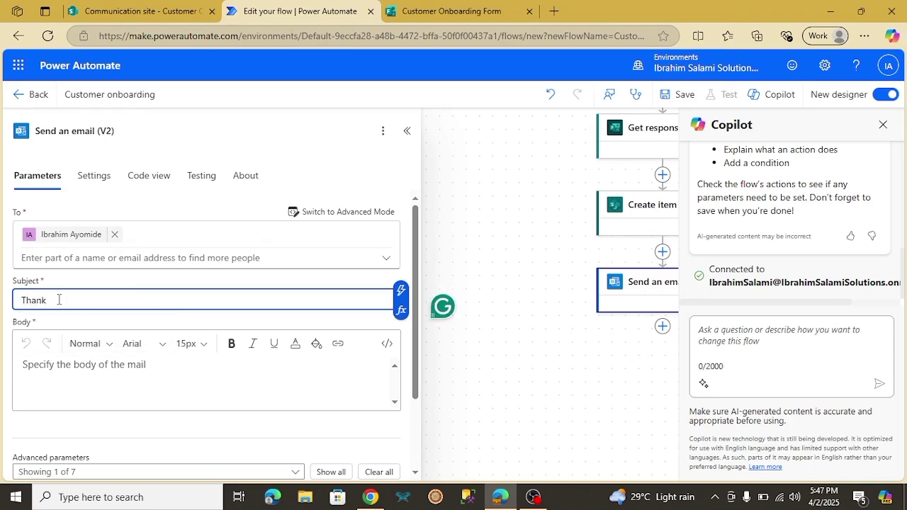
{"action": "type", "text": " you for your feedback"}
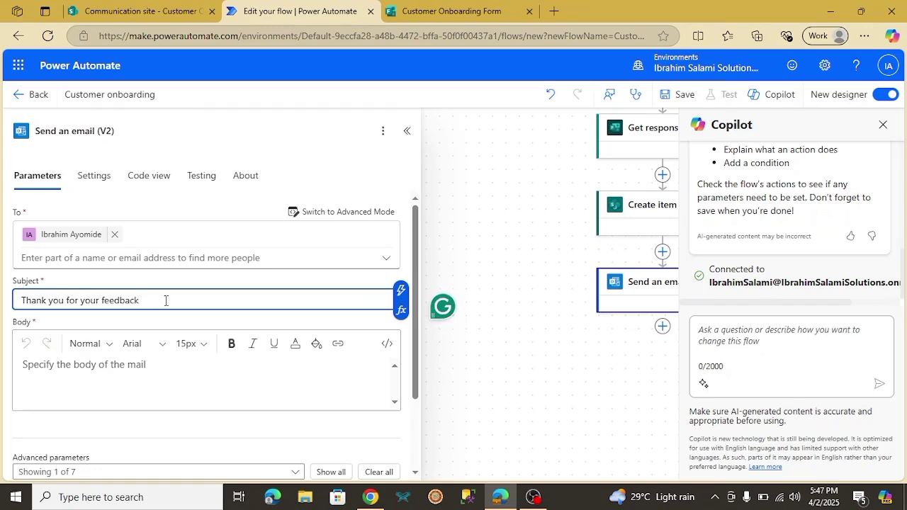
{"action": "left_click", "coordinate": [399, 292]}
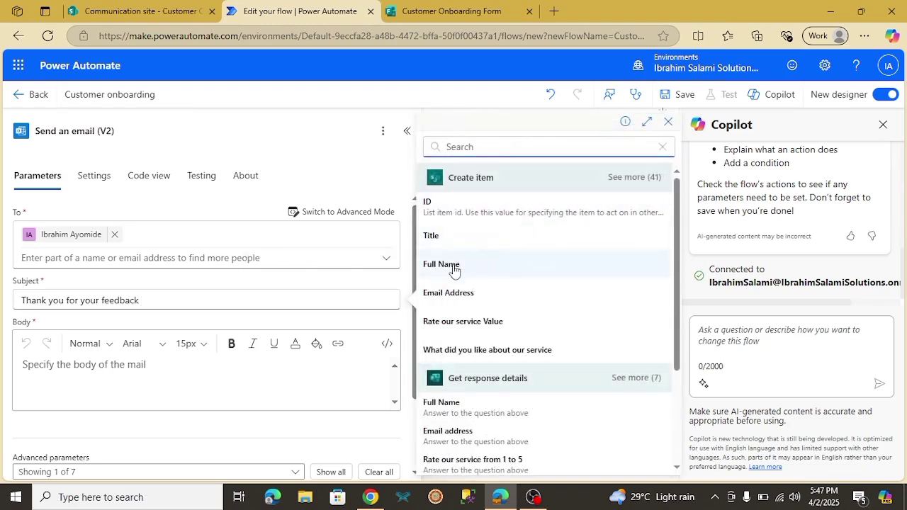
{"action": "left_click", "coordinate": [441, 264]}
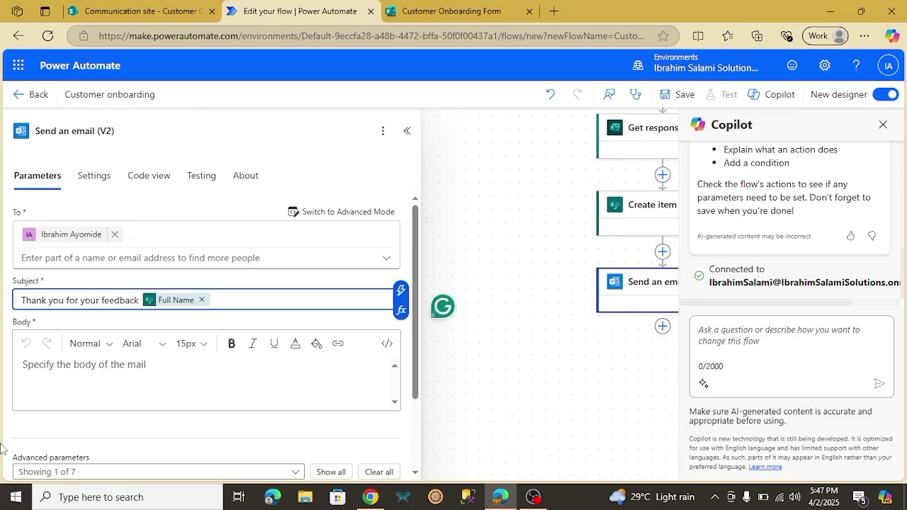
{"action": "left_click", "coordinate": [96, 368]}
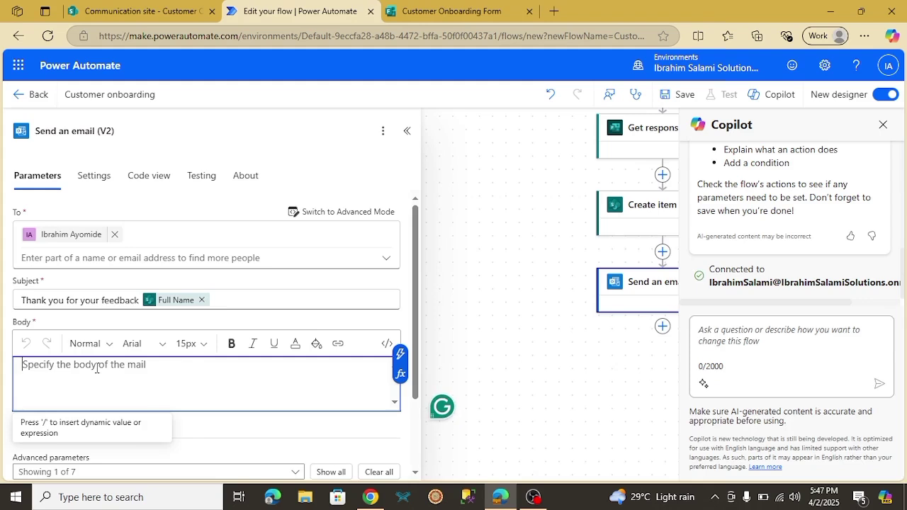
Write 'Hello' plus Full Name, then 'Thanks for your feedback. Here are your responses' in the Body
{"action": "type", "text": "Hello"}
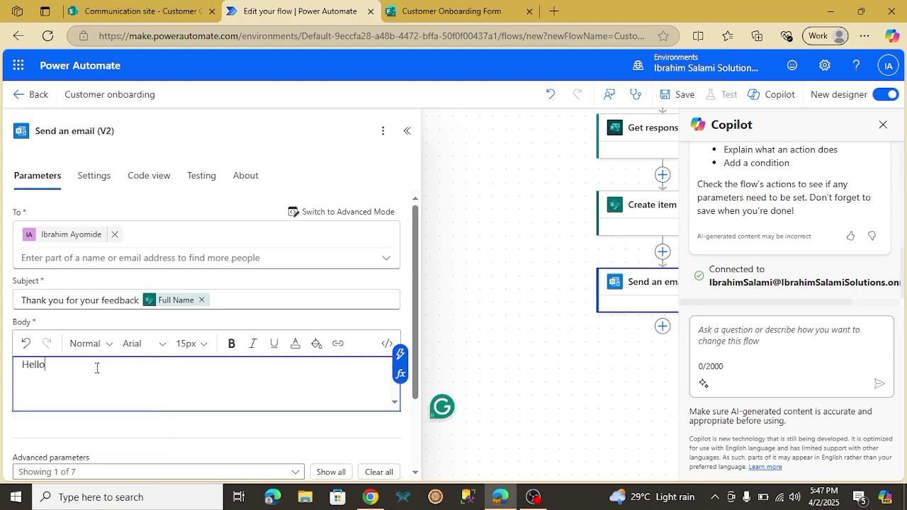
{"action": "left_click", "coordinate": [401, 354]}
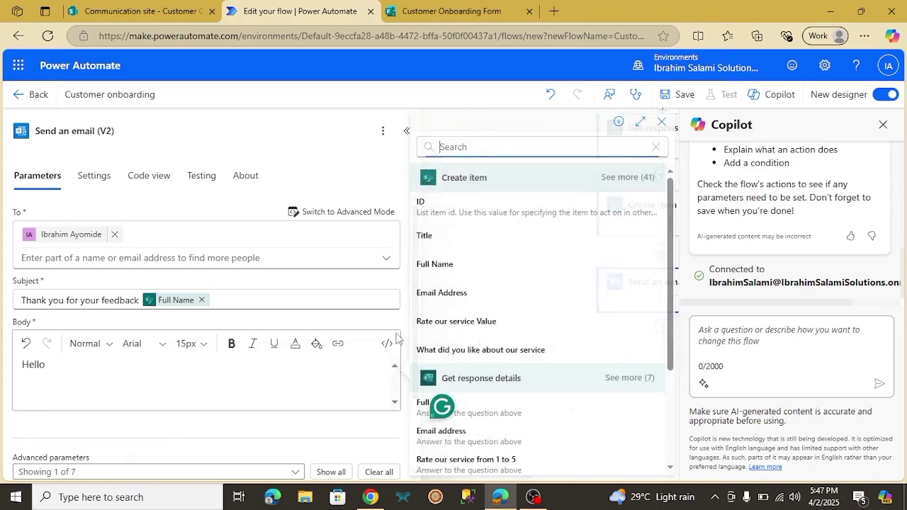
{"action": "left_click", "coordinate": [465, 264]}
{"action": "key", "text": "Return"}
{"action": "key", "text": "Return"}
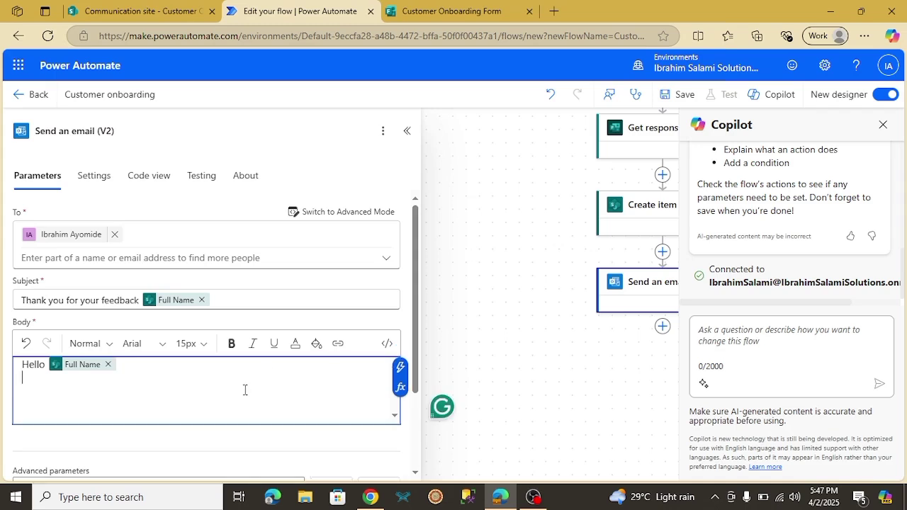
{"action": "type", "text": "Th"}
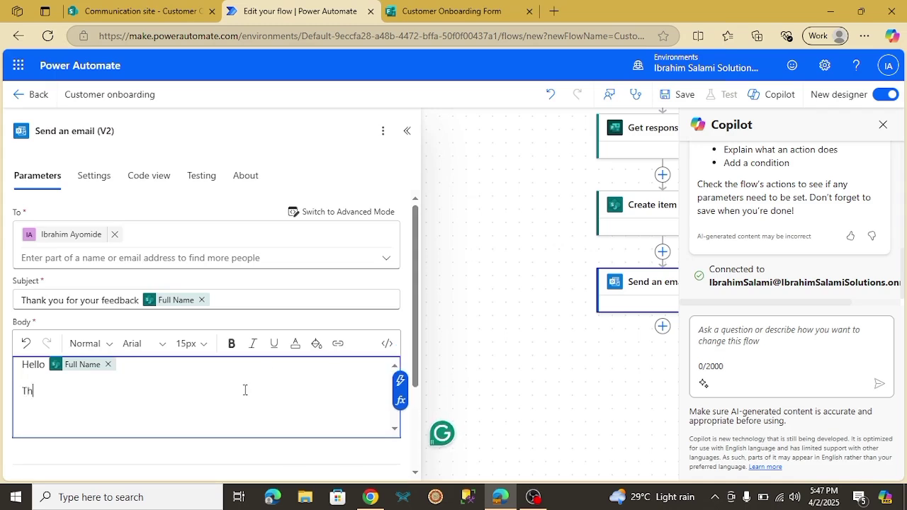
{"action": "type", "text": "anks for your feedback. Here are your responses"}
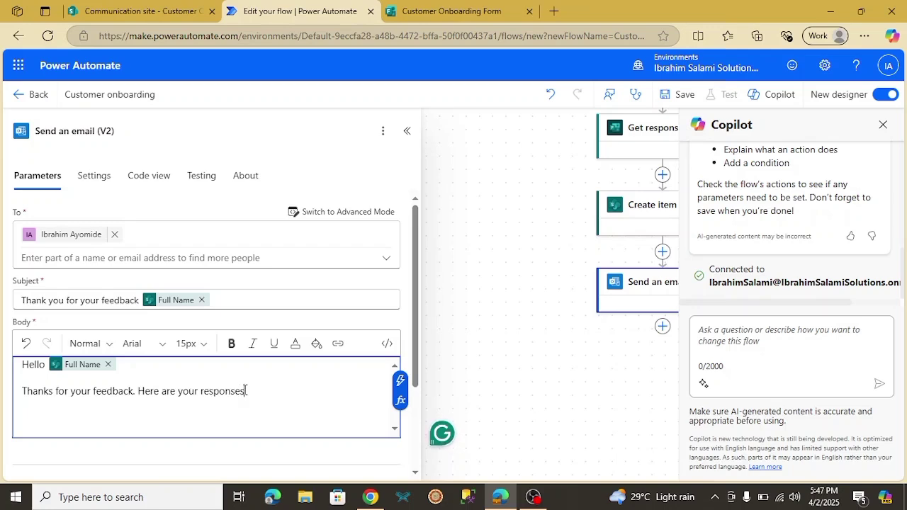
{"action": "key", "text": "Return"}
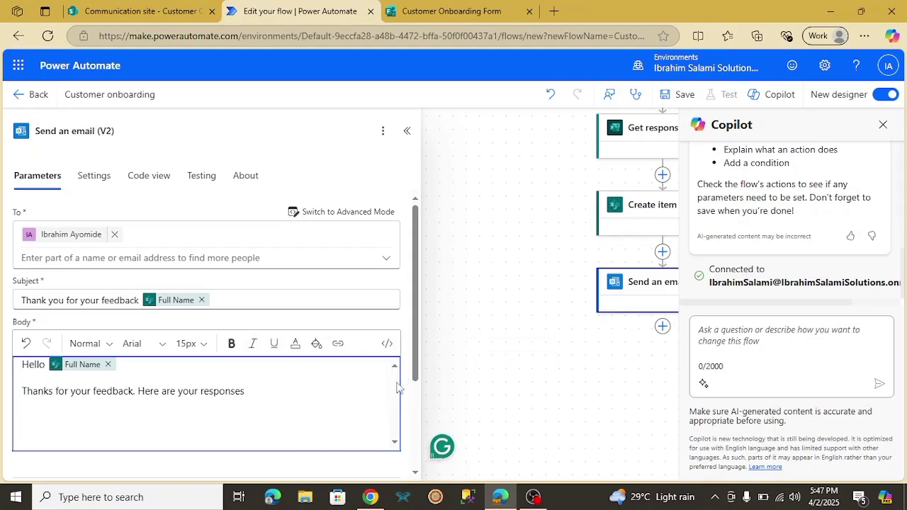
{"action": "left_click", "coordinate": [399, 383]}
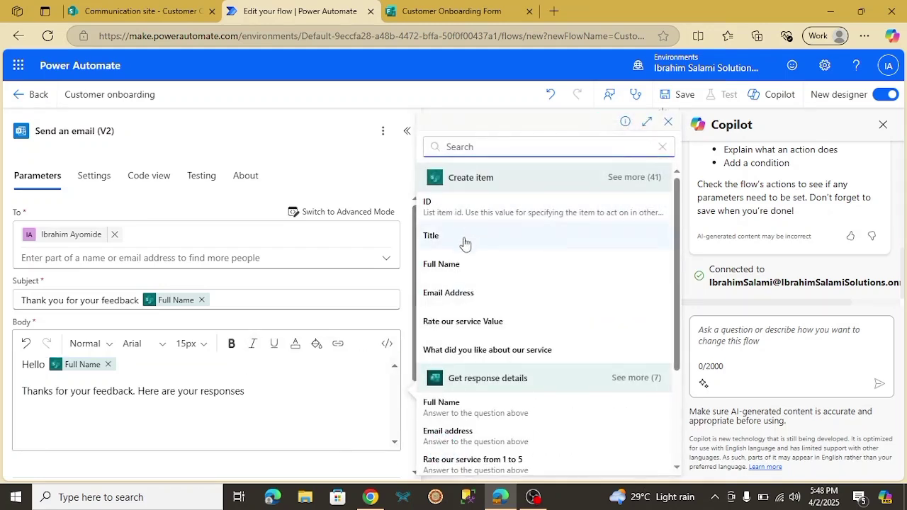
Insert Full Name and Email Address on separate lines under the responses line
{"action": "left_click", "coordinate": [465, 268]}
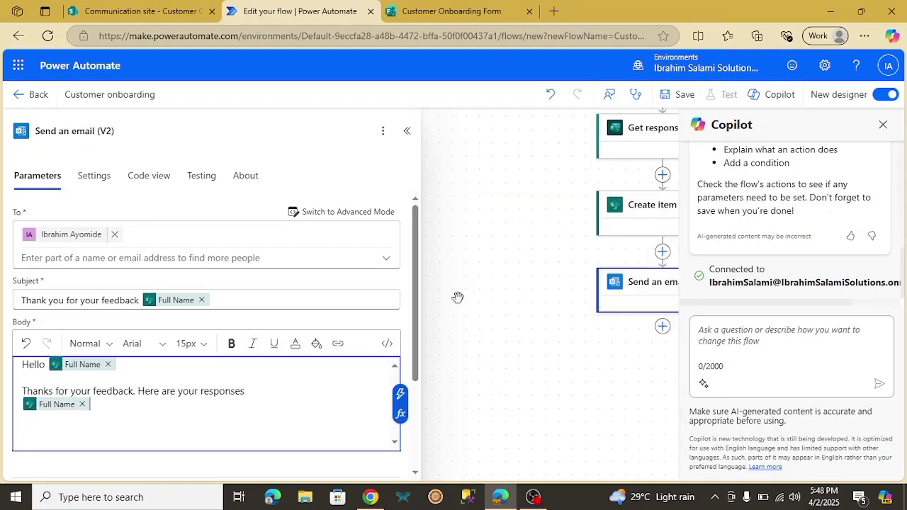
{"action": "left_click", "coordinate": [401, 394]}
{"action": "left_click", "coordinate": [496, 296]}
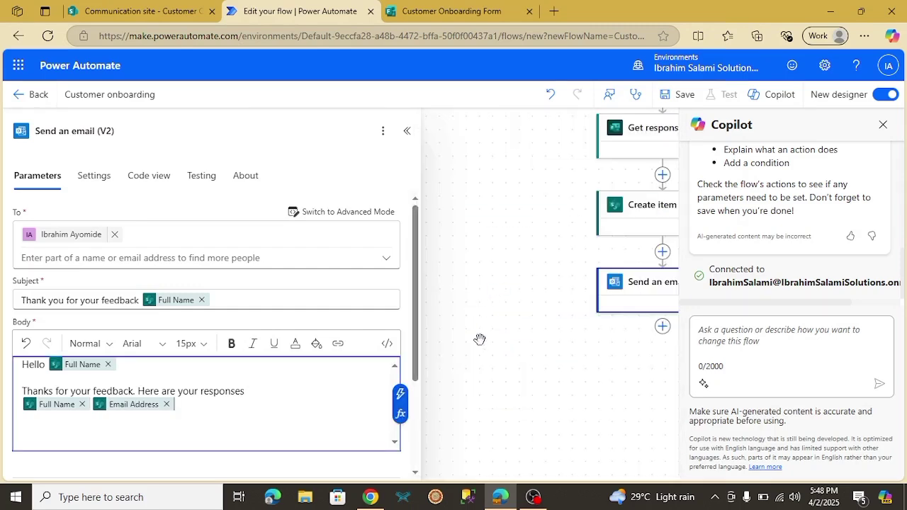
{"action": "left_click", "coordinate": [167, 404]}
{"action": "key", "text": "Return"}
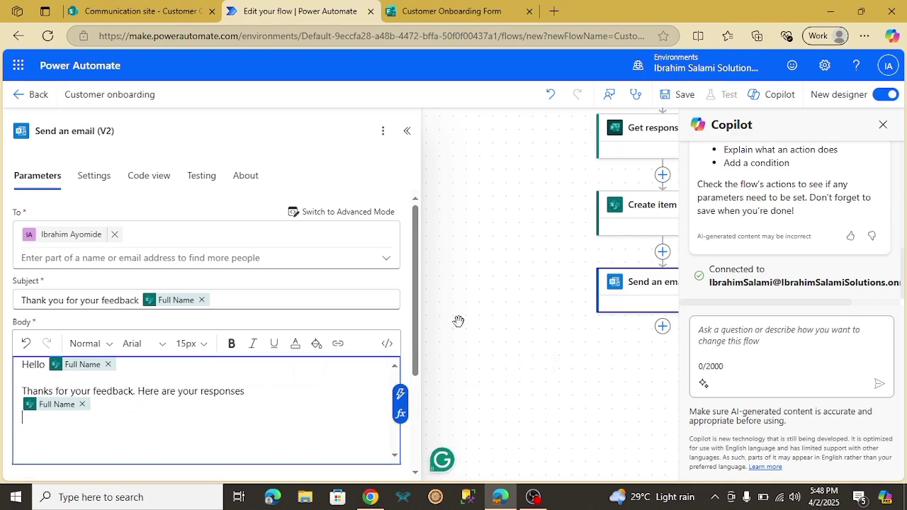
{"action": "left_click", "coordinate": [400, 395]}
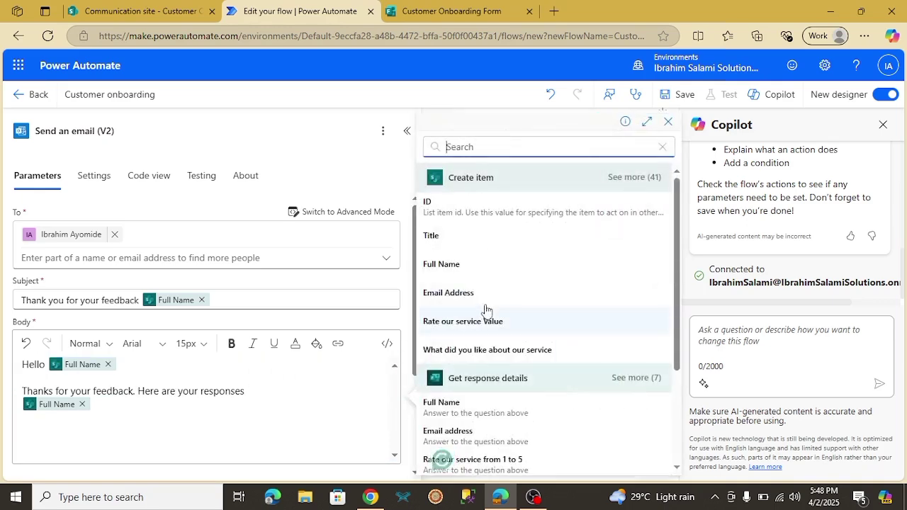
{"action": "left_click", "coordinate": [454, 296]}
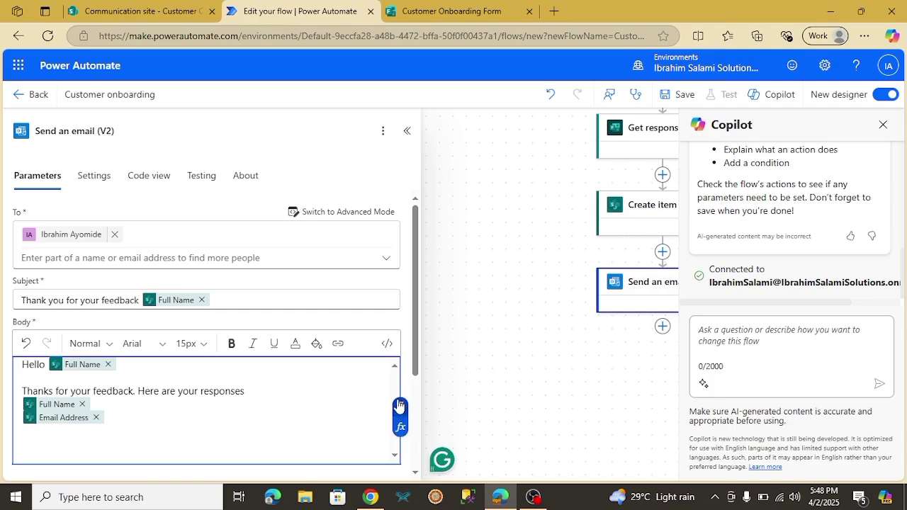
Add the Rate our service Value on its own line in the body
{"action": "left_click", "coordinate": [398, 407]}
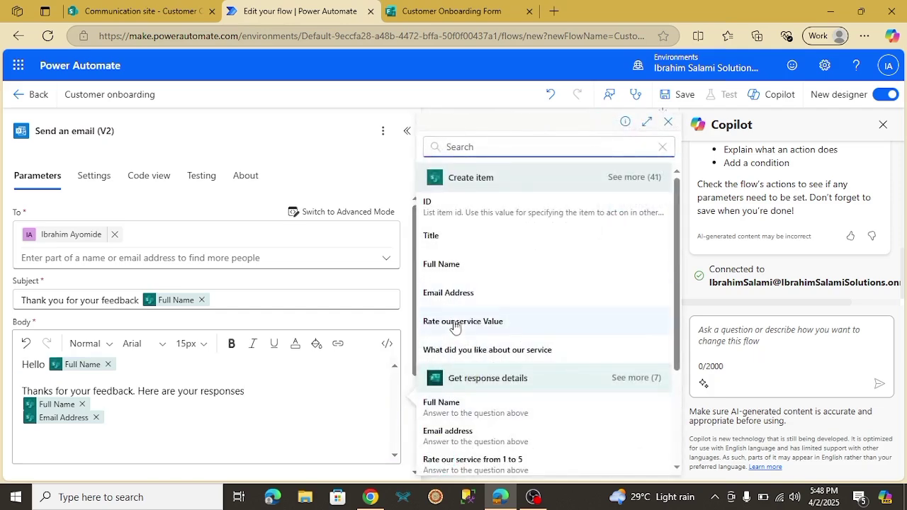
{"action": "left_click", "coordinate": [456, 323]}
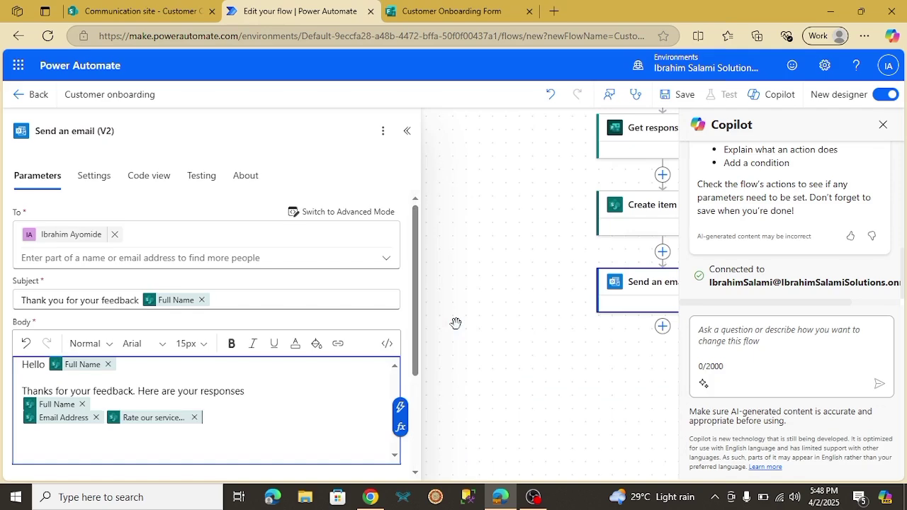
{"action": "left_click", "coordinate": [194, 417]}
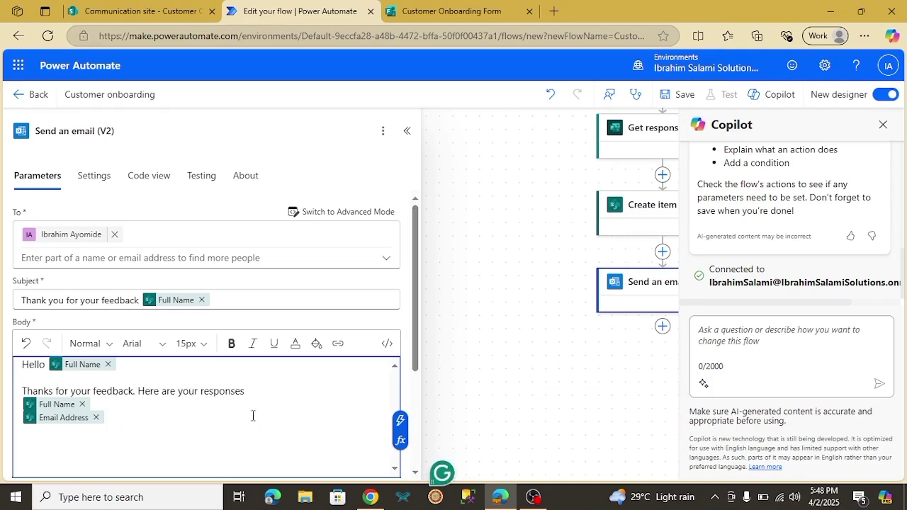
{"action": "left_click", "coordinate": [400, 425]}
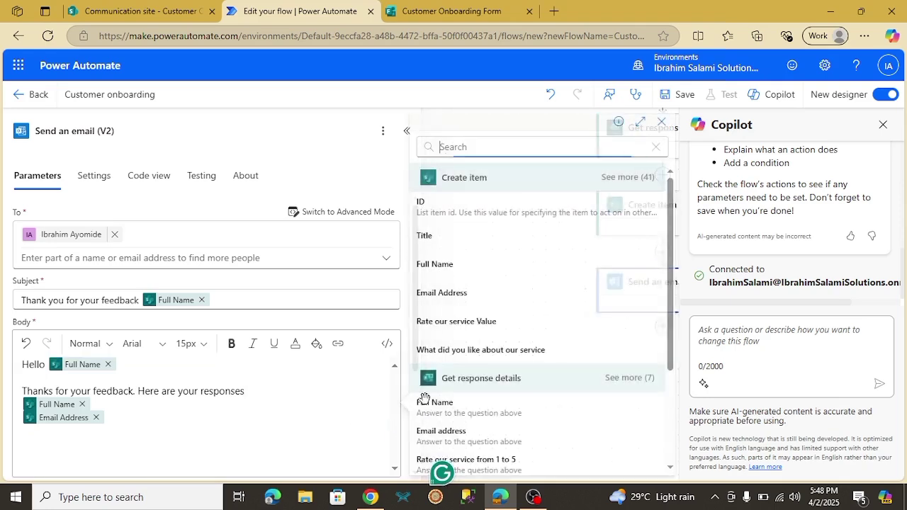
{"action": "left_click", "coordinate": [455, 319]}
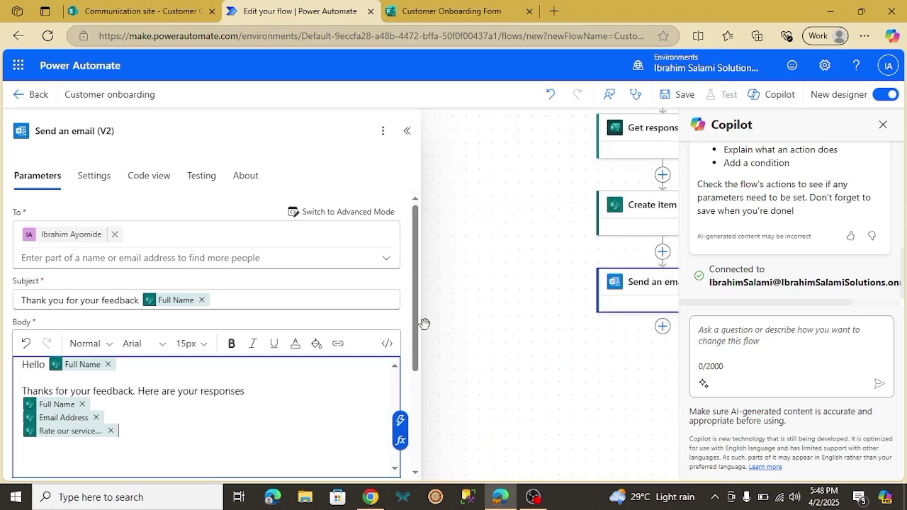
Add the 'What did you like' and 'Any suggestions' answers, each on its own line
{"action": "scroll", "coordinate": [418, 354], "scroll_direction": "down", "scroll_amount": 2}
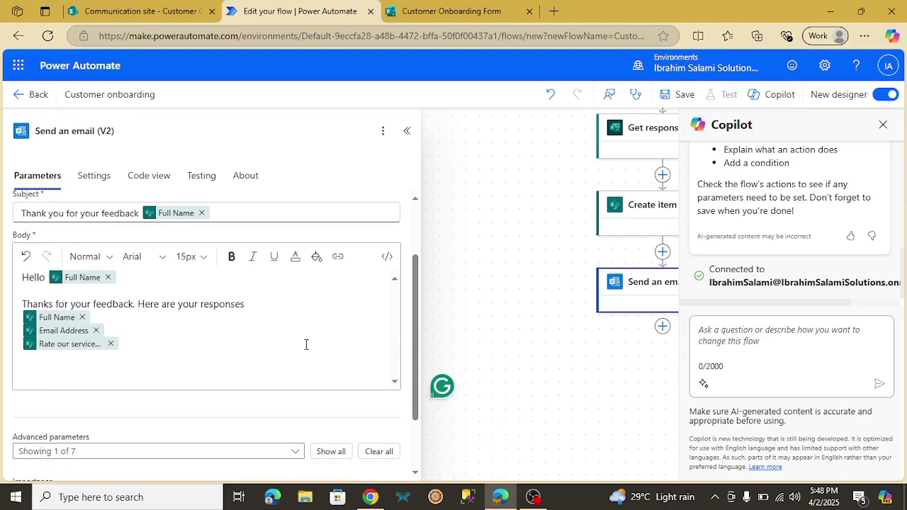
{"action": "left_click", "coordinate": [133, 347]}
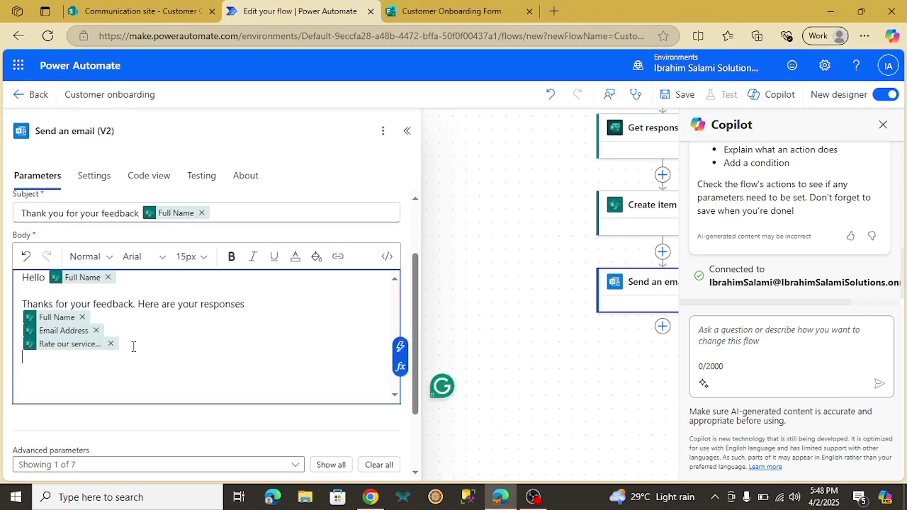
{"action": "left_click", "coordinate": [401, 350]}
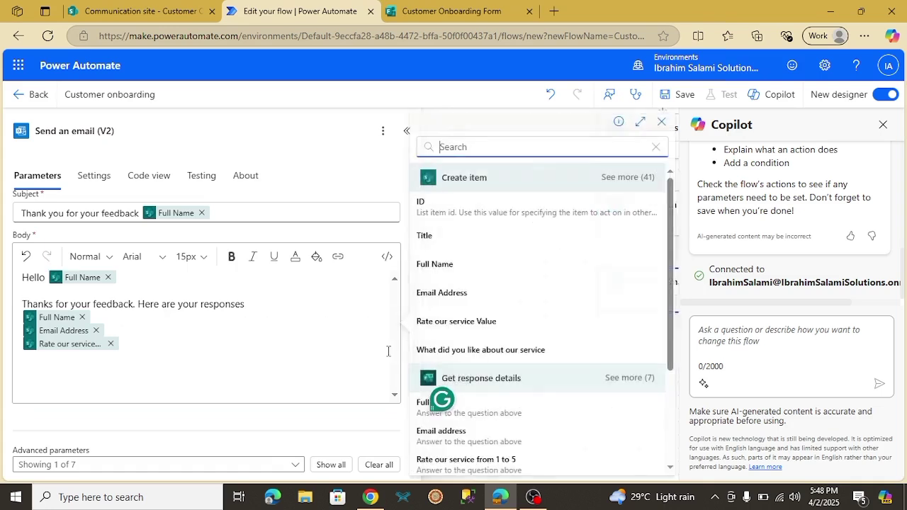
{"action": "left_click", "coordinate": [461, 350]}
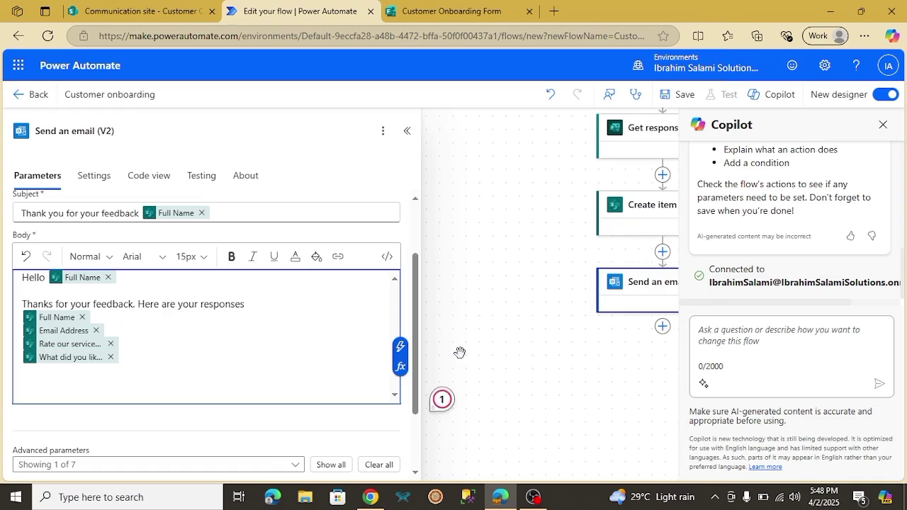
{"action": "left_click", "coordinate": [400, 350]}
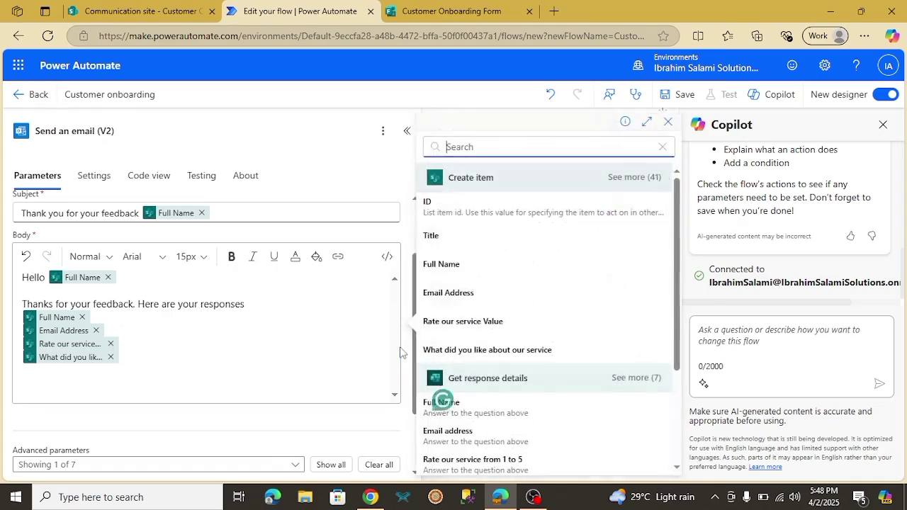
{"action": "left_click_drag", "start_coordinate": [678, 270], "coordinate": [678, 333]}
{"action": "left_click", "coordinate": [488, 416]}
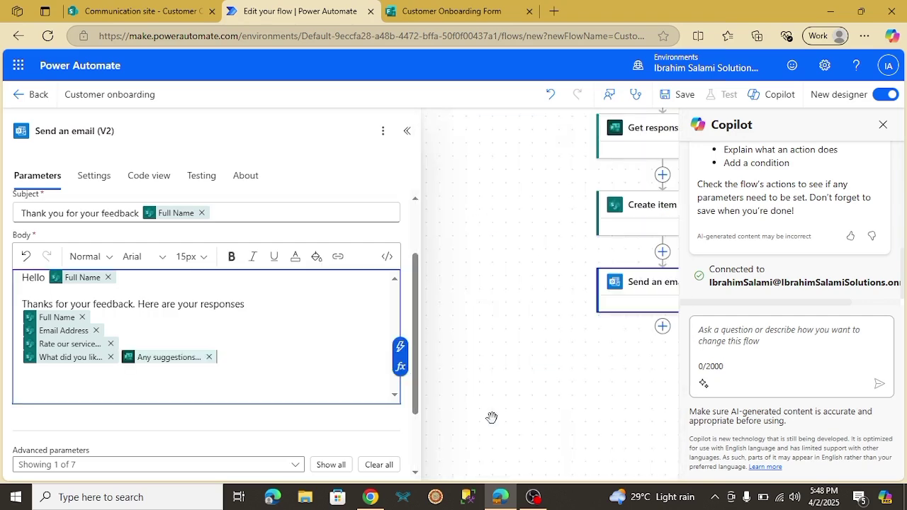
{"action": "left_click", "coordinate": [210, 357]}
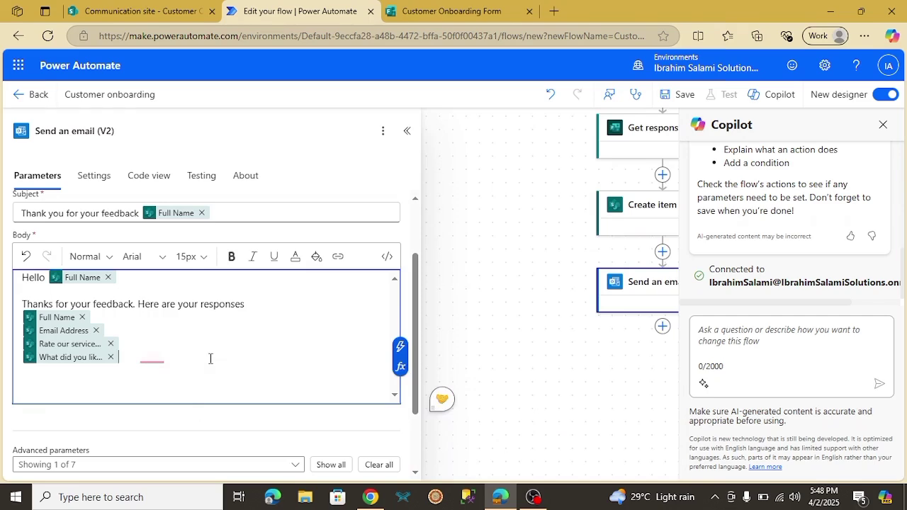
{"action": "left_click", "coordinate": [400, 360]}
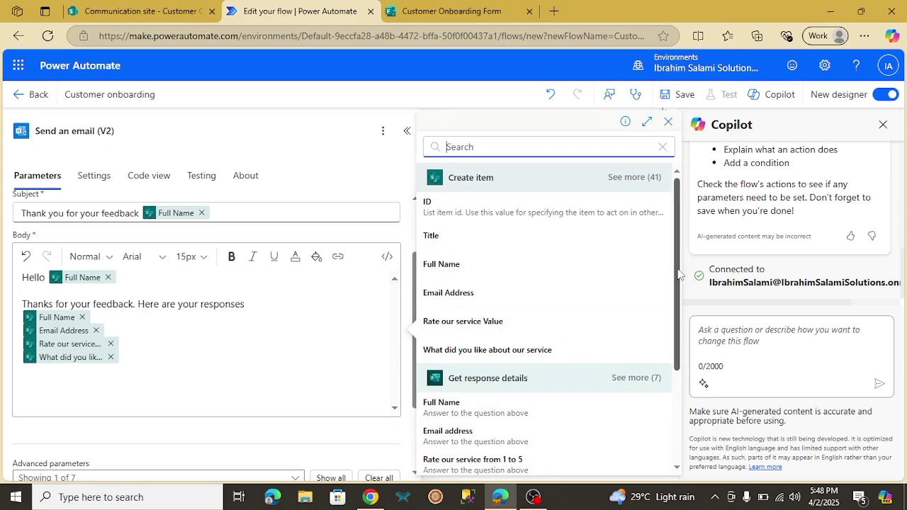
{"action": "scroll", "coordinate": [684, 315], "scroll_direction": "down", "scroll_amount": 3}
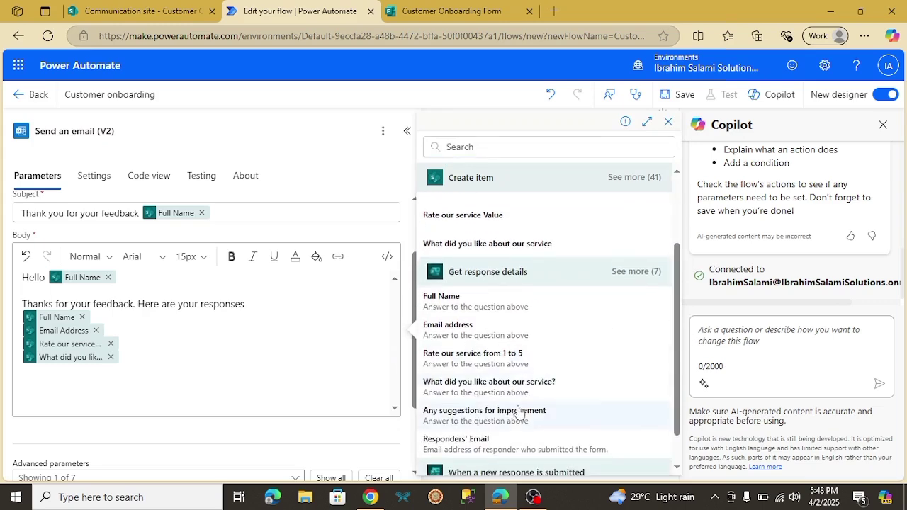
{"action": "left_click", "coordinate": [518, 415]}
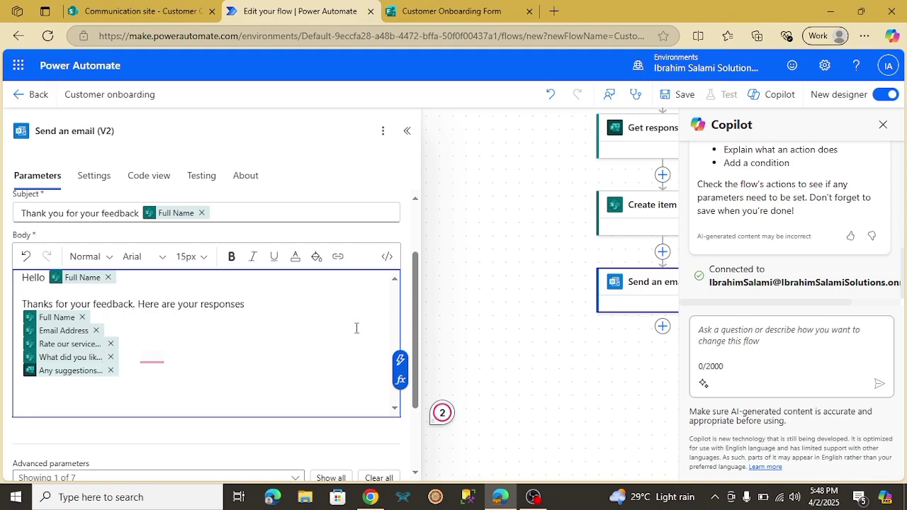
{"action": "left_click", "coordinate": [407, 131]}
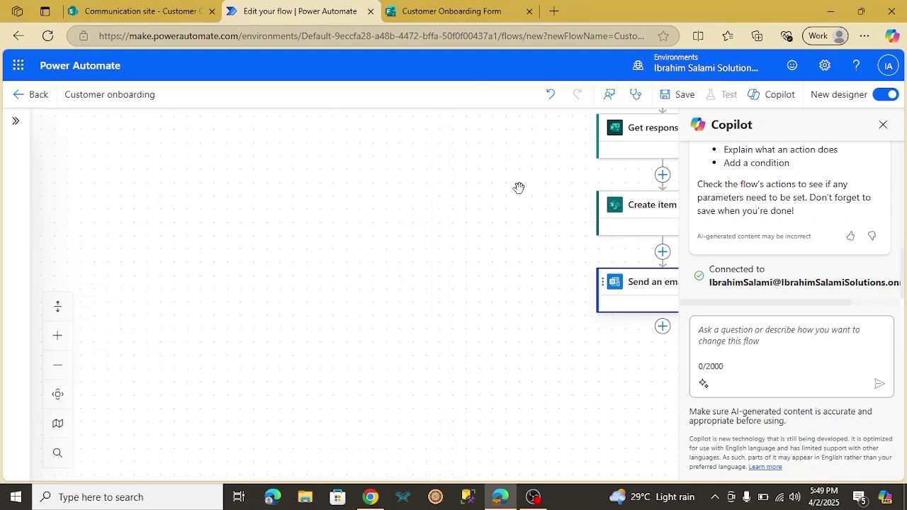
Close the Copilot pane and save the Customer onboarding flow
{"action": "left_click_drag", "start_coordinate": [518, 187], "coordinate": [334, 288]}
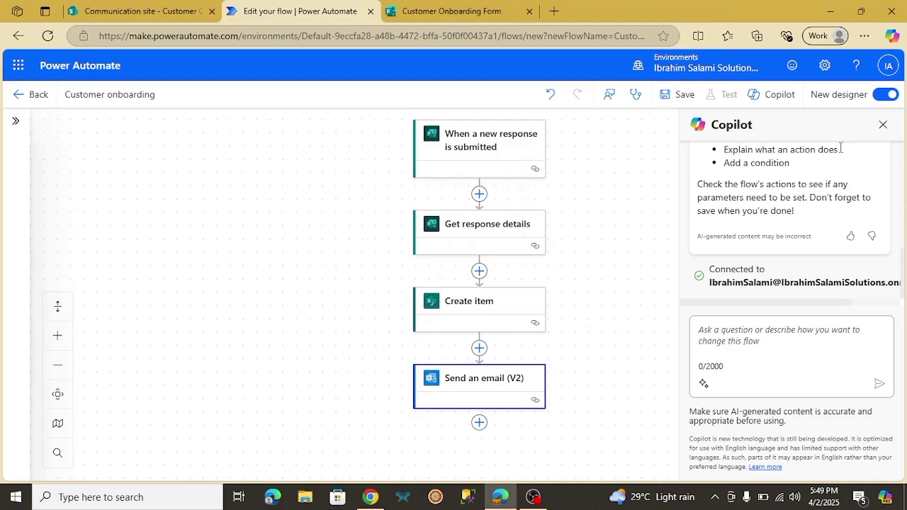
{"action": "left_click", "coordinate": [883, 125]}
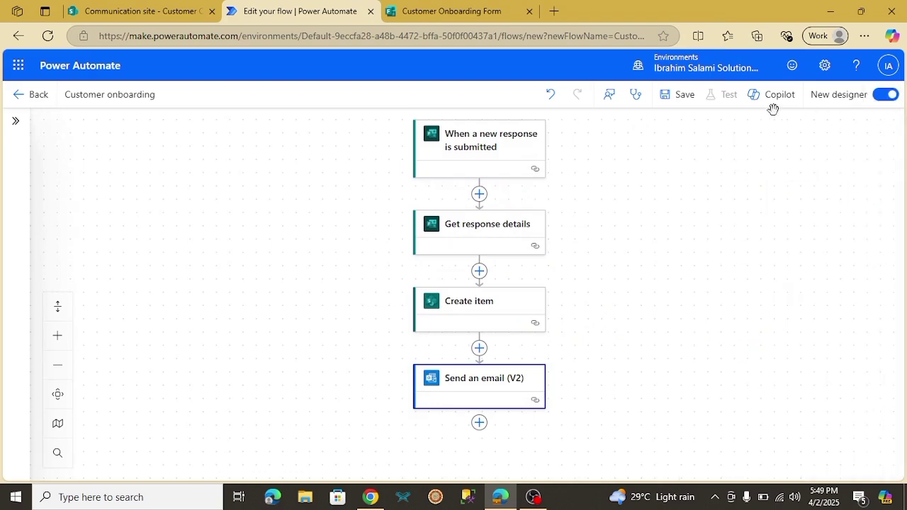
{"action": "left_click", "coordinate": [676, 97]}
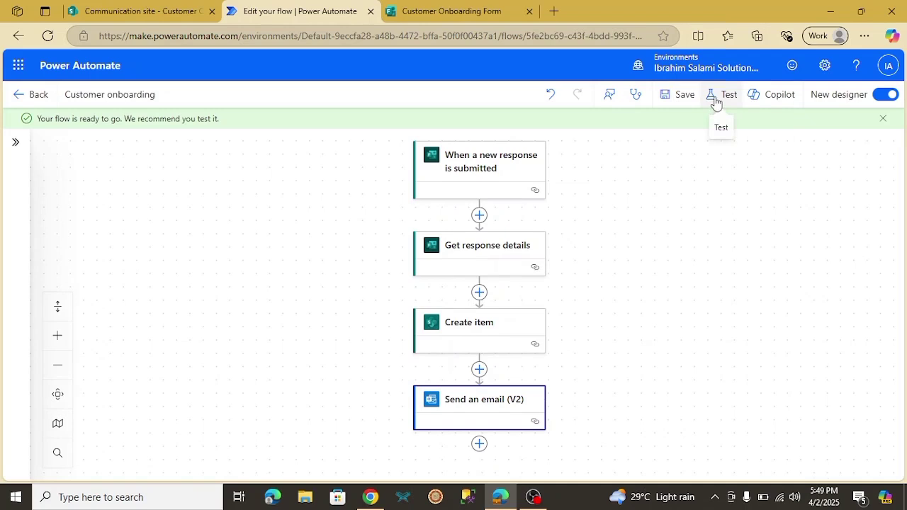
Copy a shortened sharing link for the Customer Onboarding Form
{"action": "left_click", "coordinate": [715, 99]}
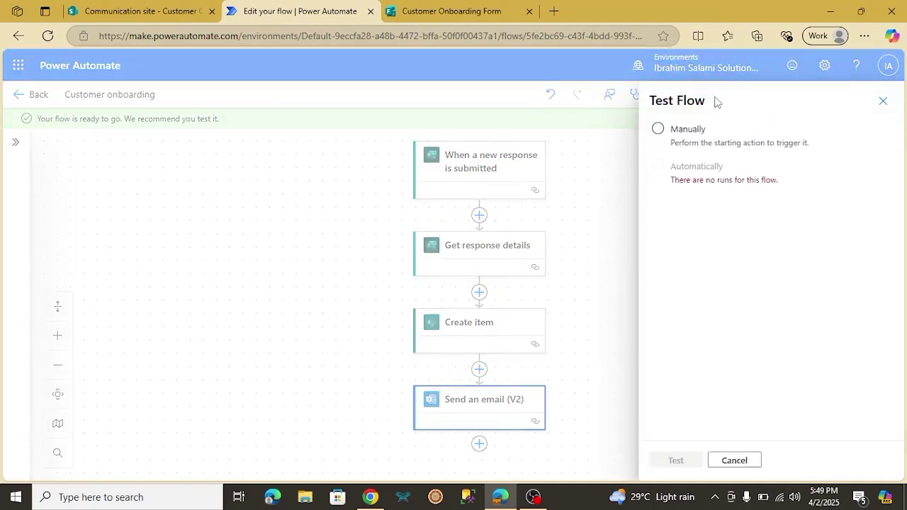
{"action": "left_click", "coordinate": [472, 12]}
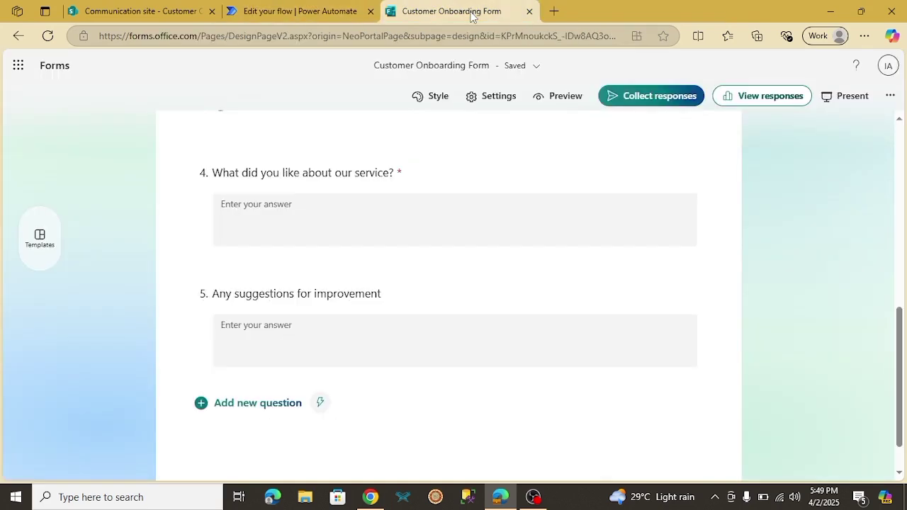
{"action": "left_click", "coordinate": [657, 104]}
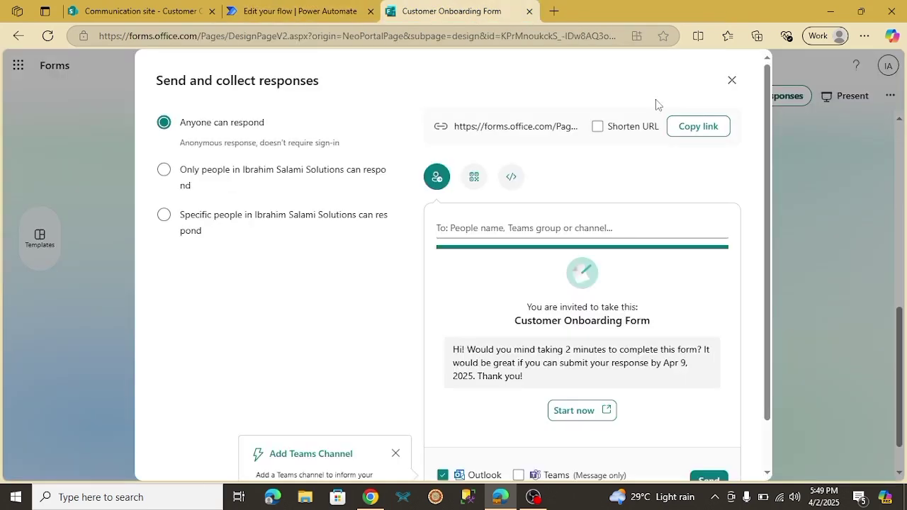
{"action": "left_click", "coordinate": [598, 128]}
{"action": "left_click", "coordinate": [680, 133]}
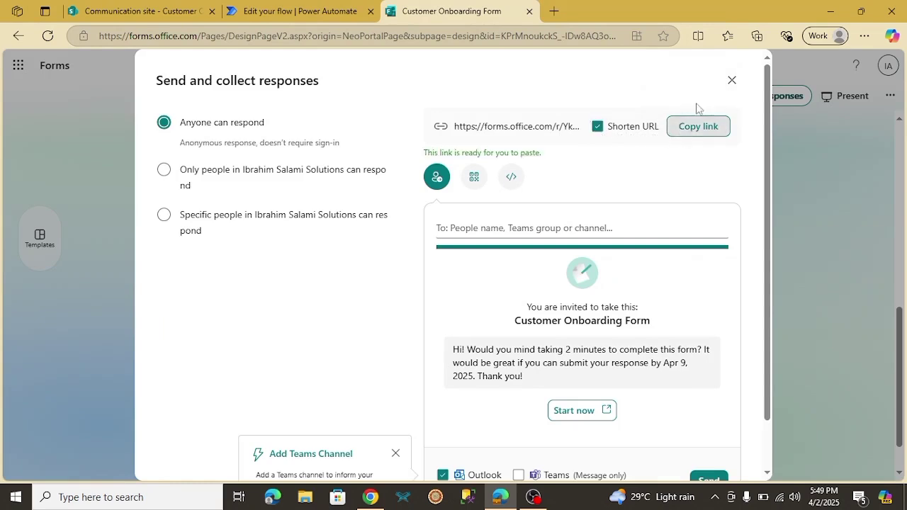
{"action": "left_click", "coordinate": [733, 84]}
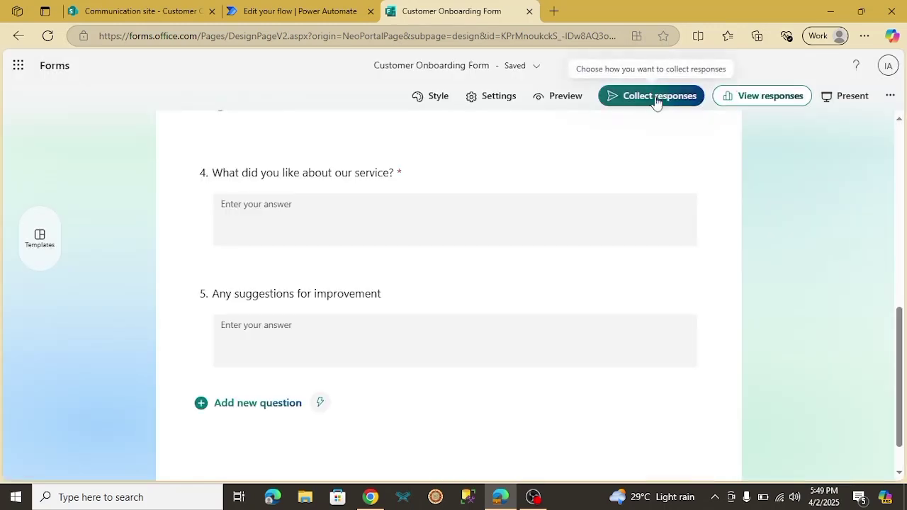
Start a manual test run of the flow from the editor
{"action": "left_click", "coordinate": [140, 9]}
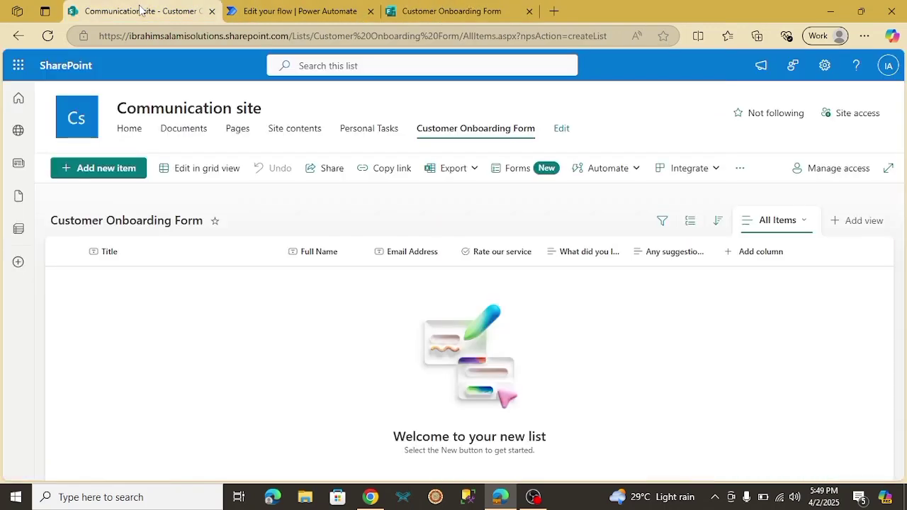
{"action": "left_click", "coordinate": [252, 9]}
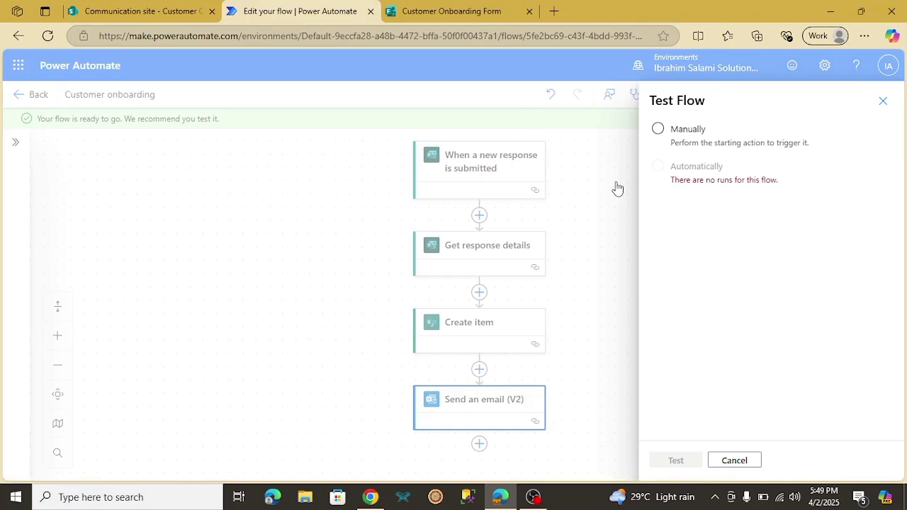
{"action": "left_click", "coordinate": [658, 128]}
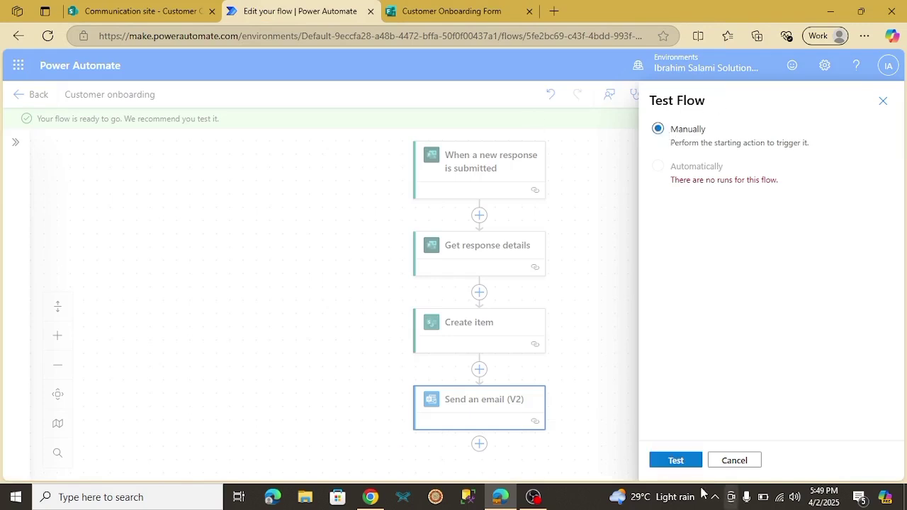
{"action": "left_click", "coordinate": [675, 461]}
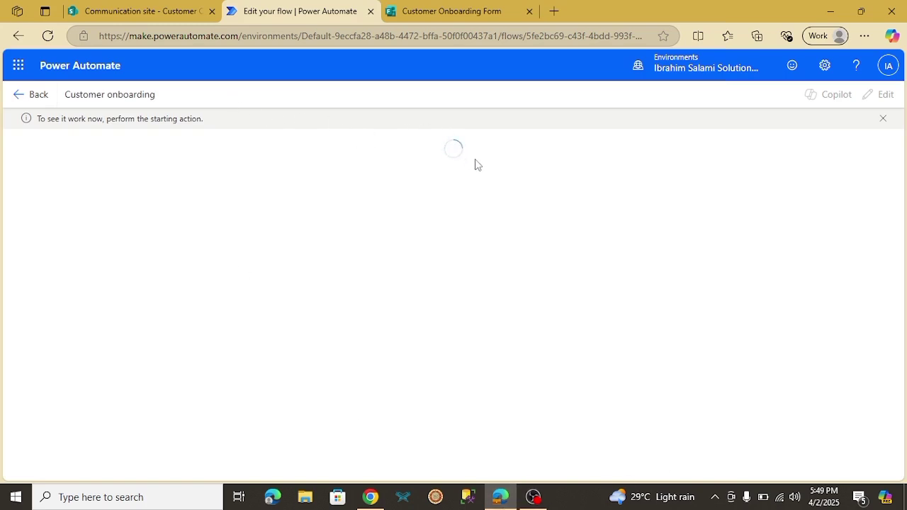
Paste the form link into a new Chrome tab to load the Customer Onboarding Form
{"action": "left_click", "coordinate": [371, 497]}
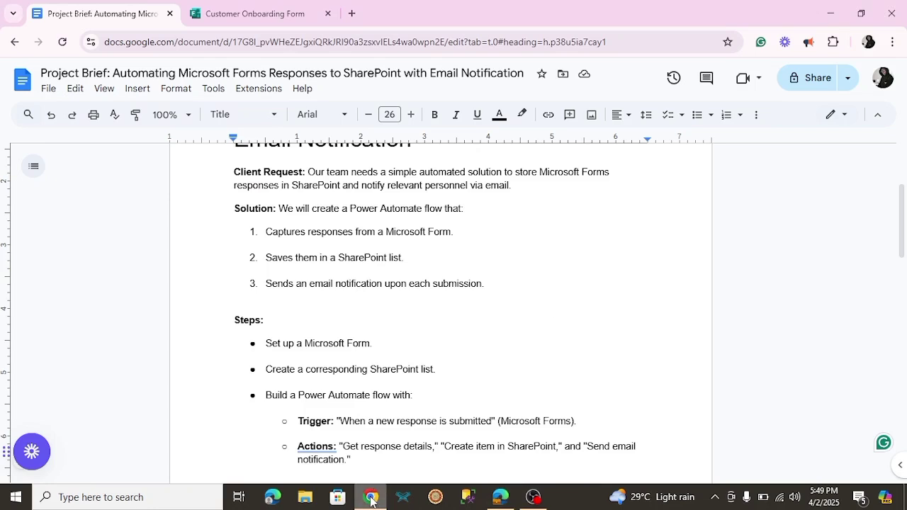
{"action": "left_click", "coordinate": [868, 42]}
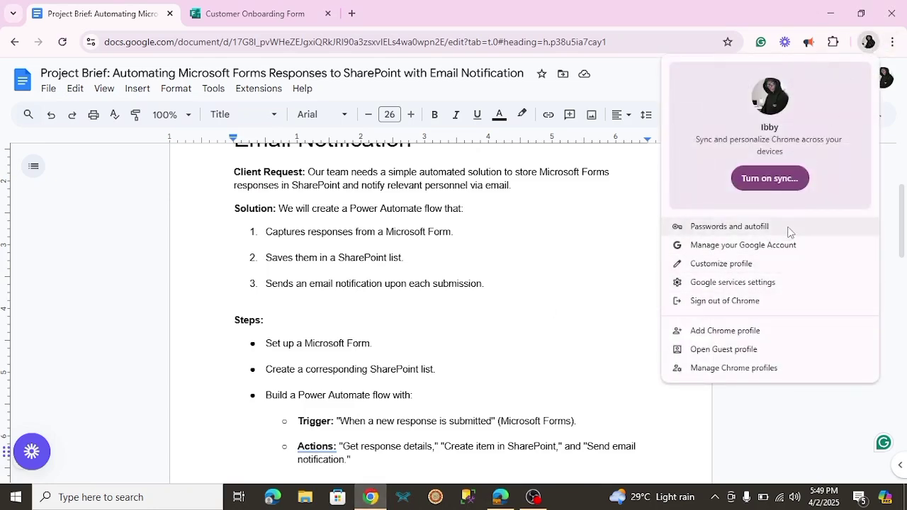
{"action": "left_click", "coordinate": [819, 418]}
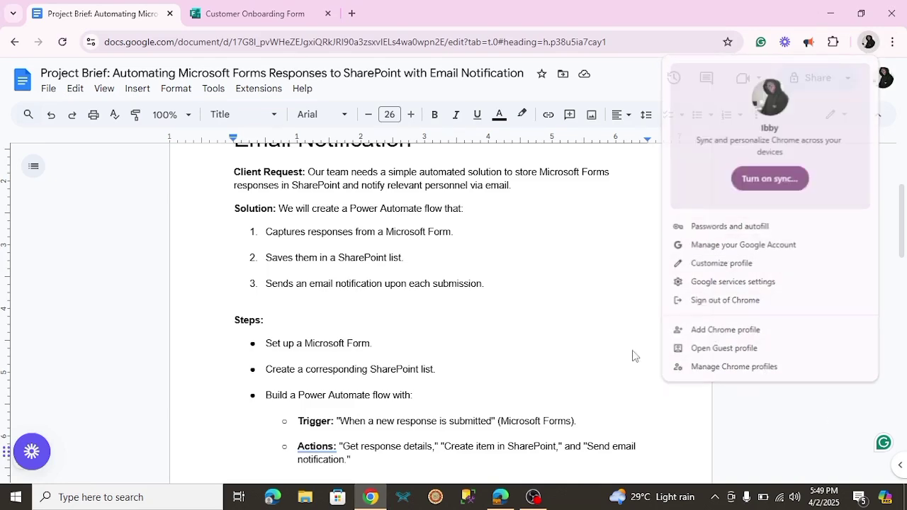
{"action": "left_click", "coordinate": [352, 13]}
{"action": "key", "text": "ctrl+v"}
{"action": "key", "text": "Return"}
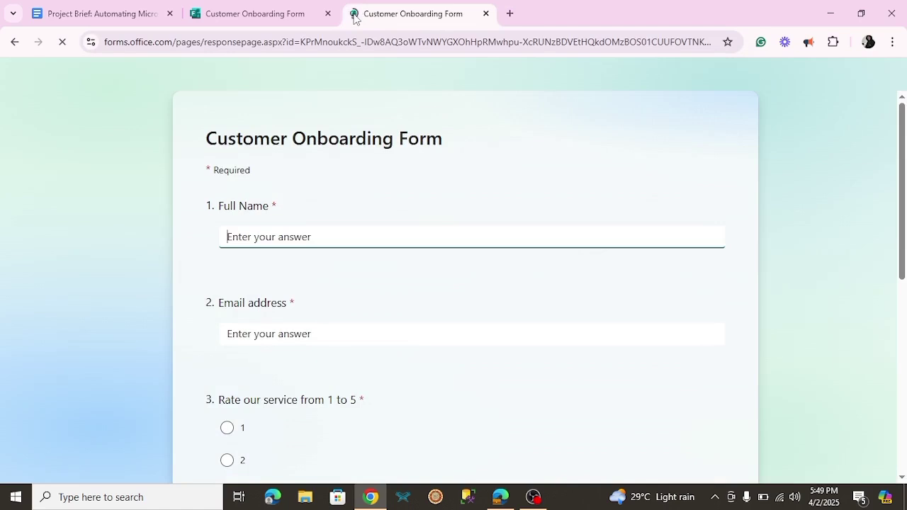
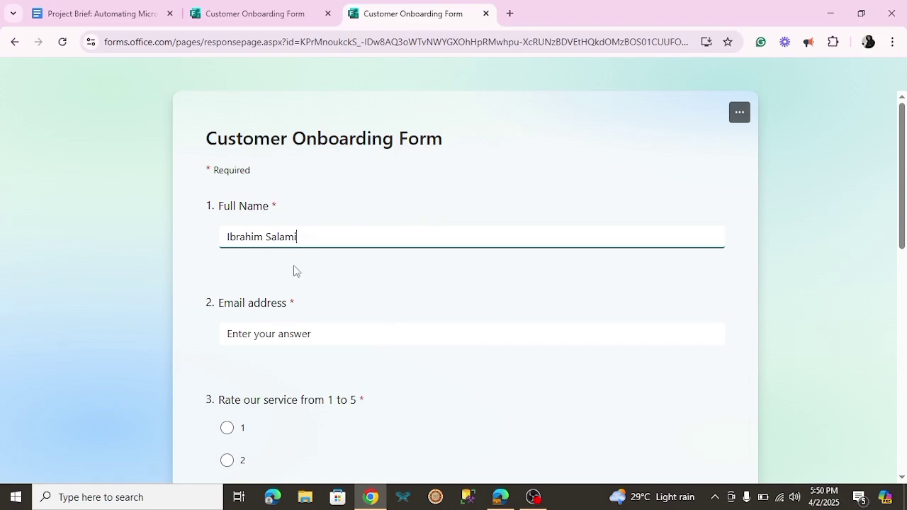
Enter the respondent's full name and e-mail address, and rate the service 5
{"action": "left_click", "coordinate": [289, 338]}
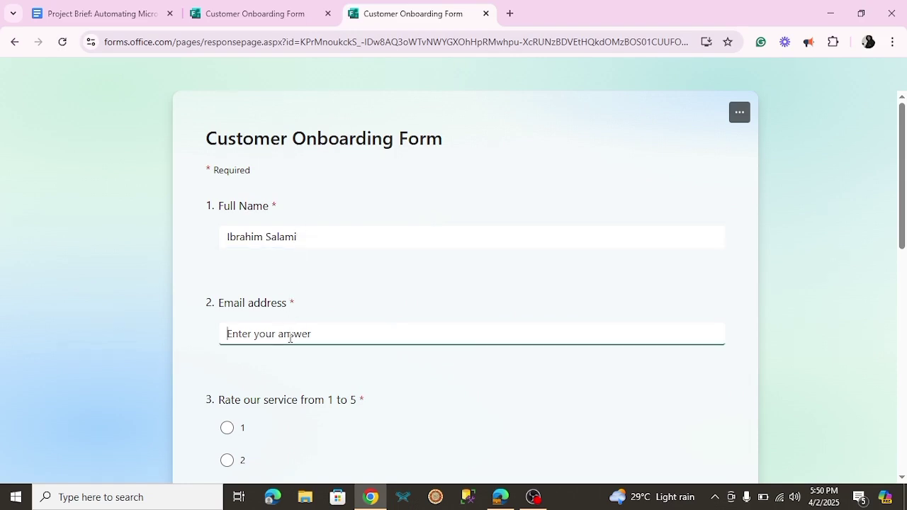
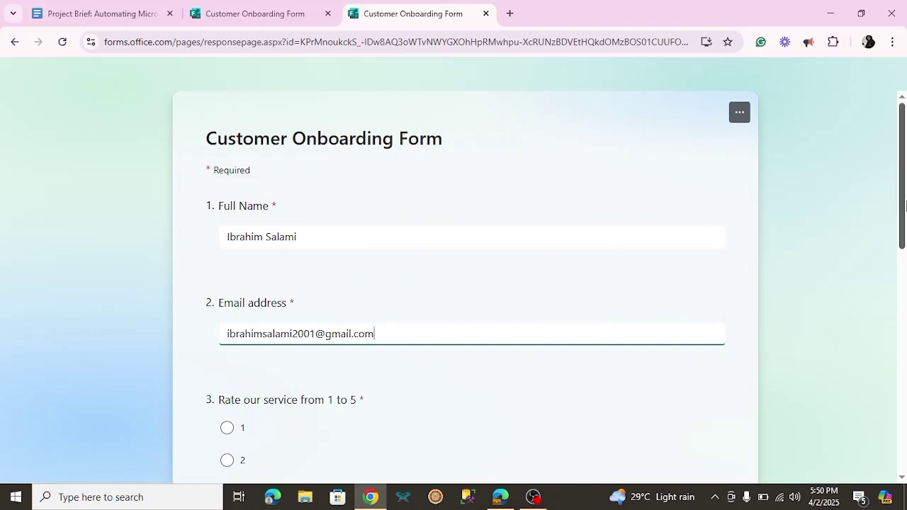
{"action": "left_click_drag", "start_coordinate": [903, 206], "coordinate": [904, 260]}
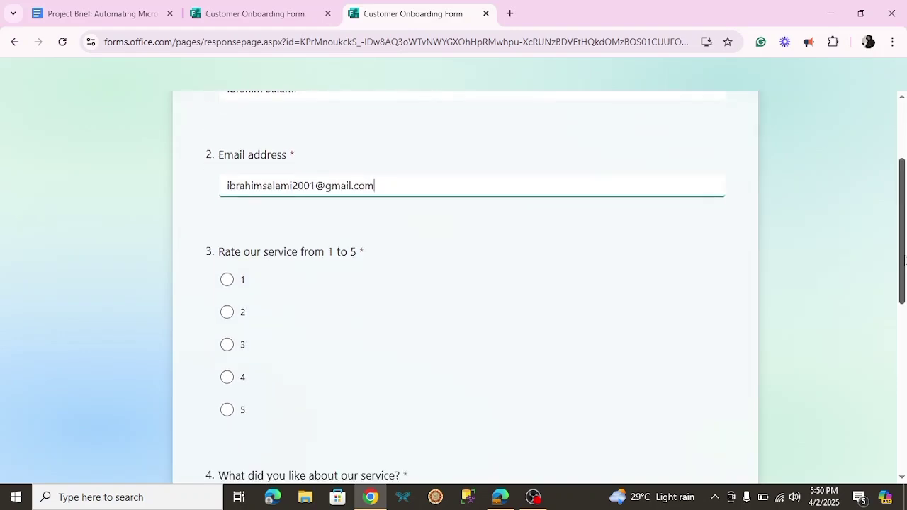
{"action": "left_click", "coordinate": [227, 410]}
{"action": "left_click_drag", "start_coordinate": [905, 236], "coordinate": [902, 313]}
Answer liking the customer support chatbot, suggestions 'None', and submit the response
{"action": "left_click", "coordinate": [439, 330]}
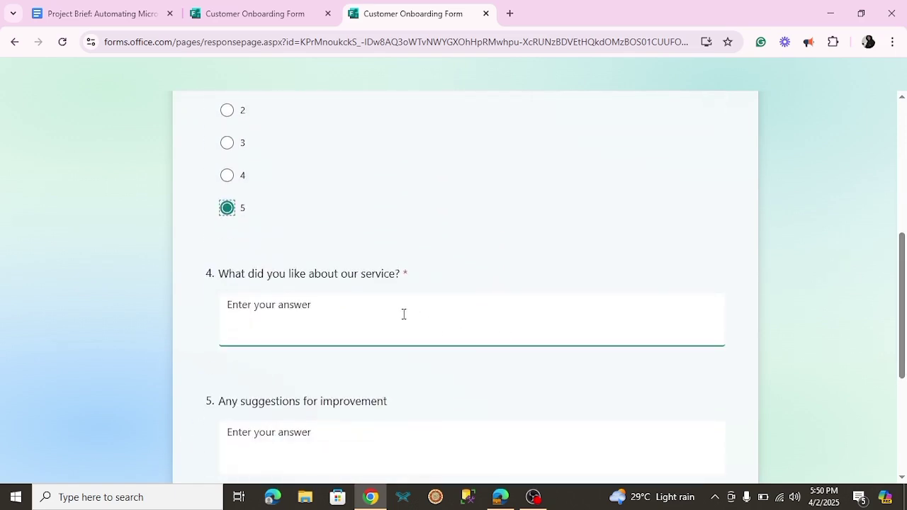
{"action": "left_click", "coordinate": [403, 314]}
{"action": "type", "text": "I like the"}
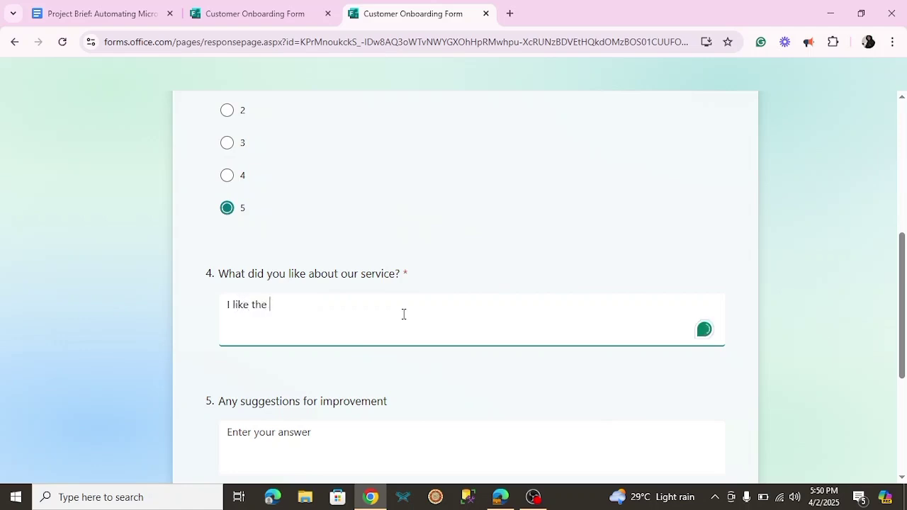
{"action": "type", "text": " customer support"}
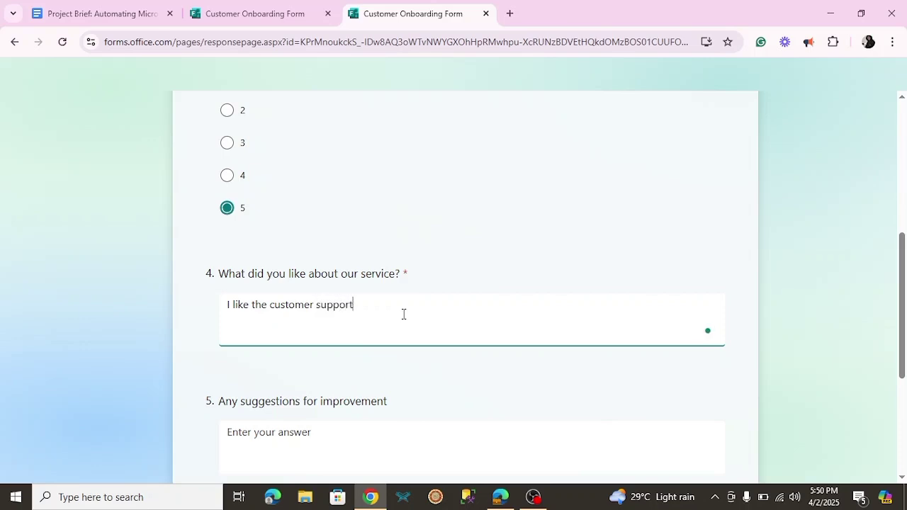
{"action": "type", "text": " chatbot"}
{"action": "left_click", "coordinate": [240, 434]}
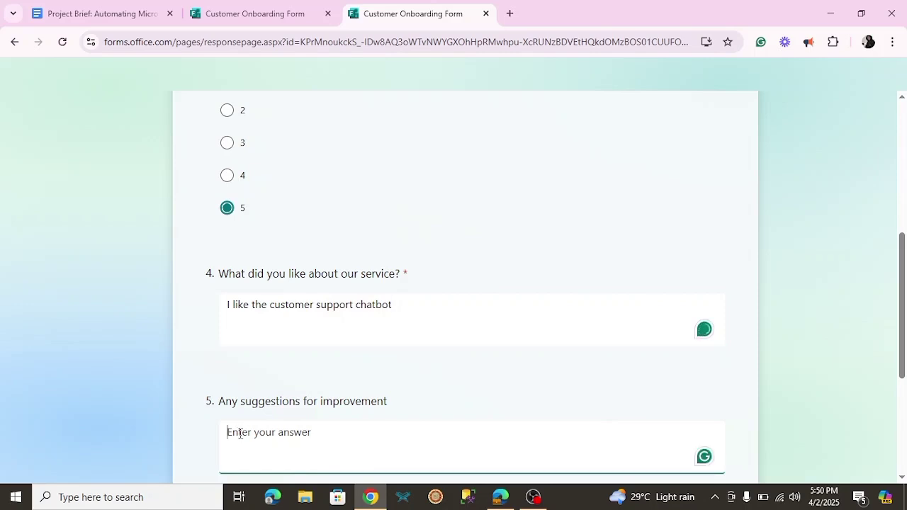
{"action": "type", "text": "None"}
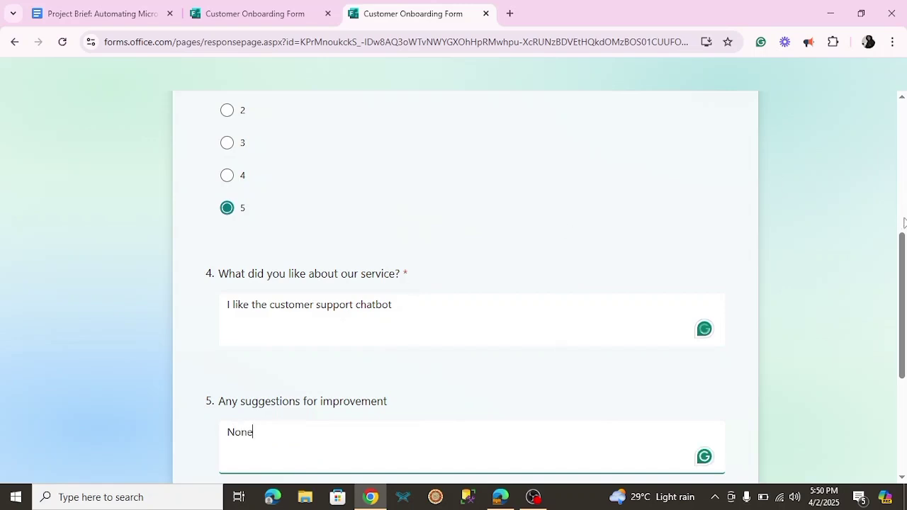
{"action": "scroll", "coordinate": [440, 342], "scroll_direction": "down", "scroll_amount": 3}
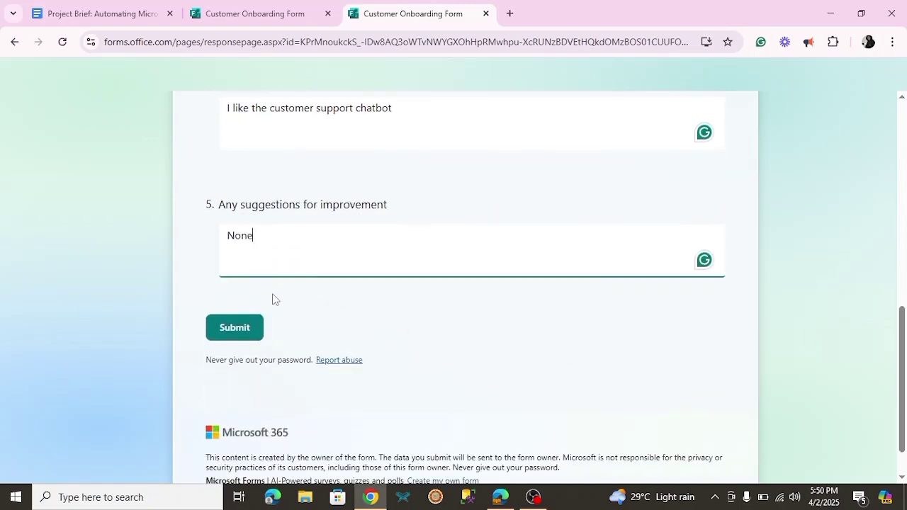
{"action": "left_click", "coordinate": [235, 335]}
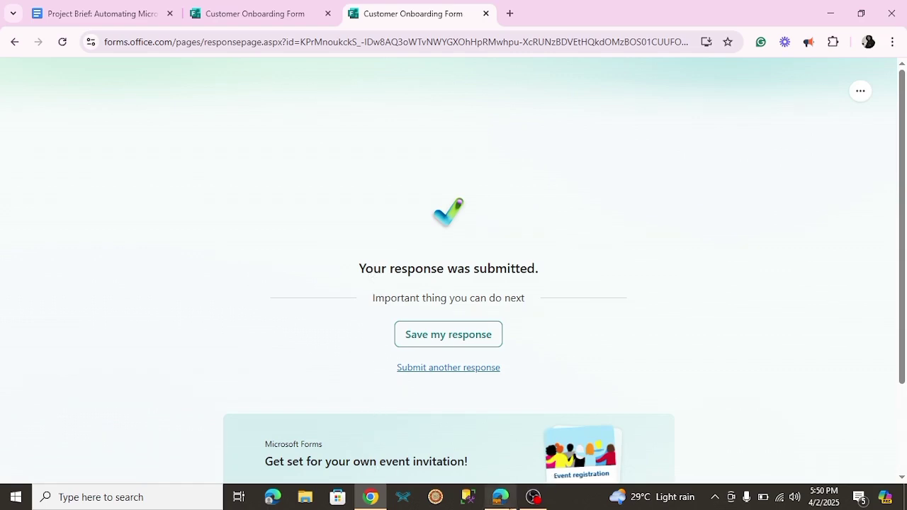
{"action": "left_click", "coordinate": [500, 497]}
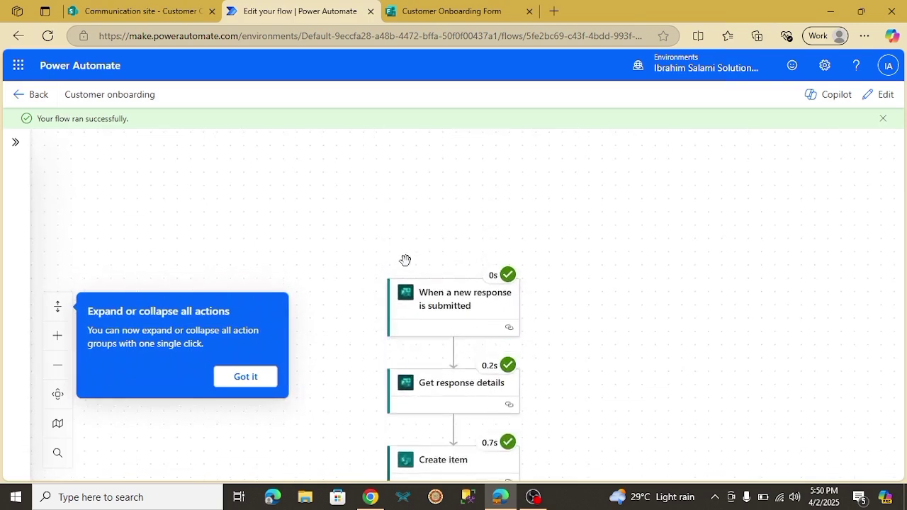
Confirm Send an email (V2) succeeded, then switch to the SharePoint list tab
{"action": "left_click_drag", "start_coordinate": [654, 309], "coordinate": [673, 205]}
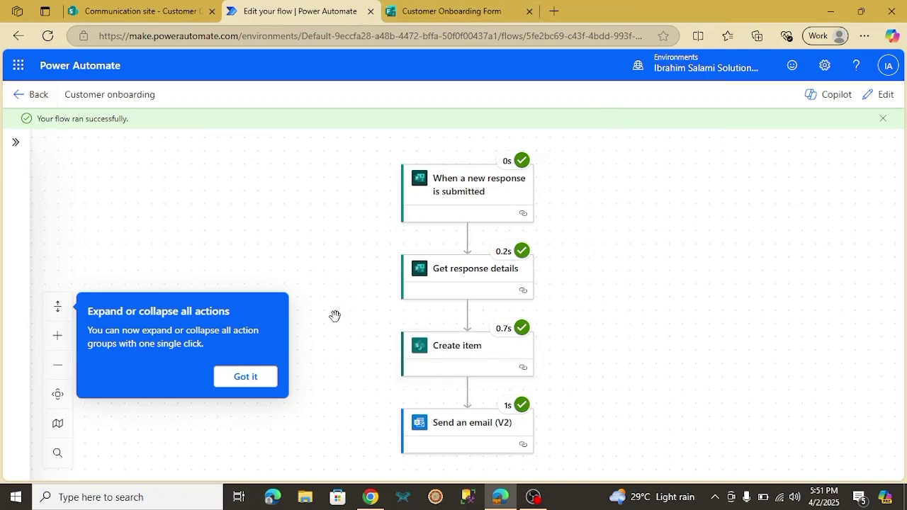
{"action": "left_click", "coordinate": [139, 10]}
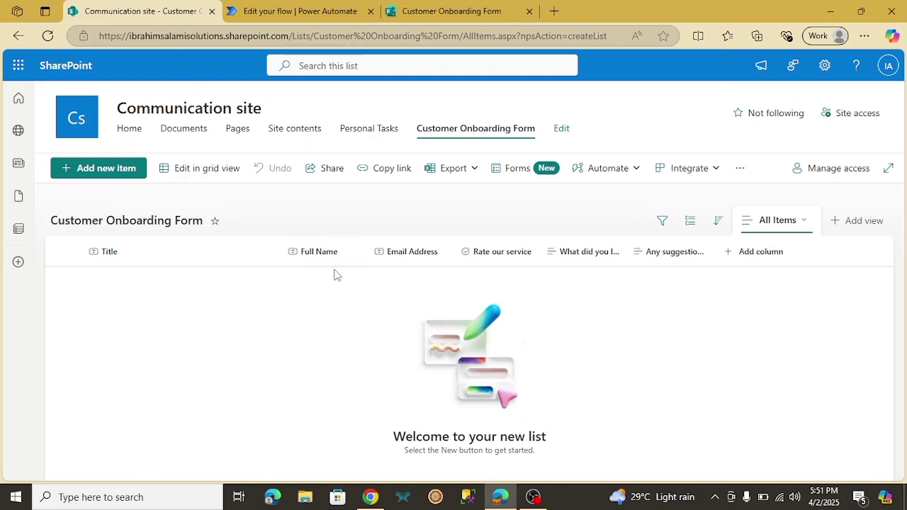
Refresh the SharePoint list so the new response item appears
{"action": "left_click", "coordinate": [48, 37]}
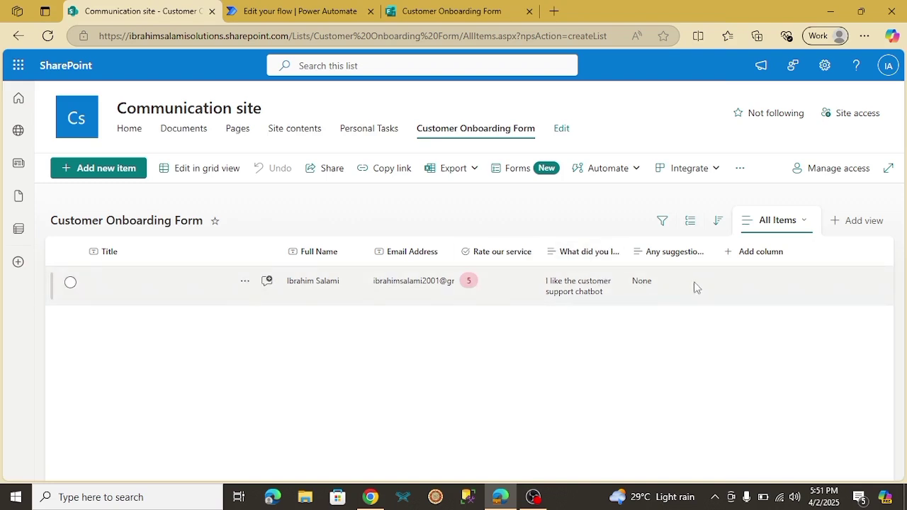
Open Outlook Mail via 'ou' in a new tab, read the newest thank-you email, return to the form
{"action": "left_click", "coordinate": [554, 11]}
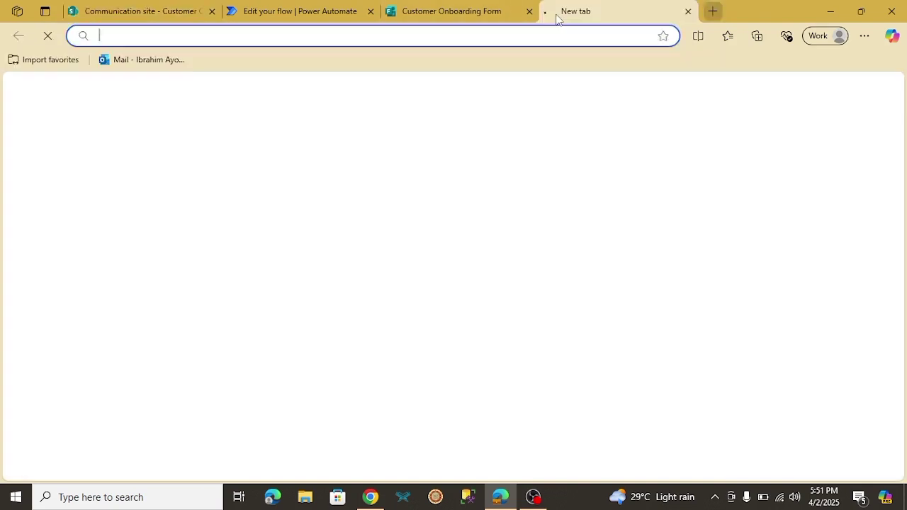
{"action": "type", "text": "ou"}
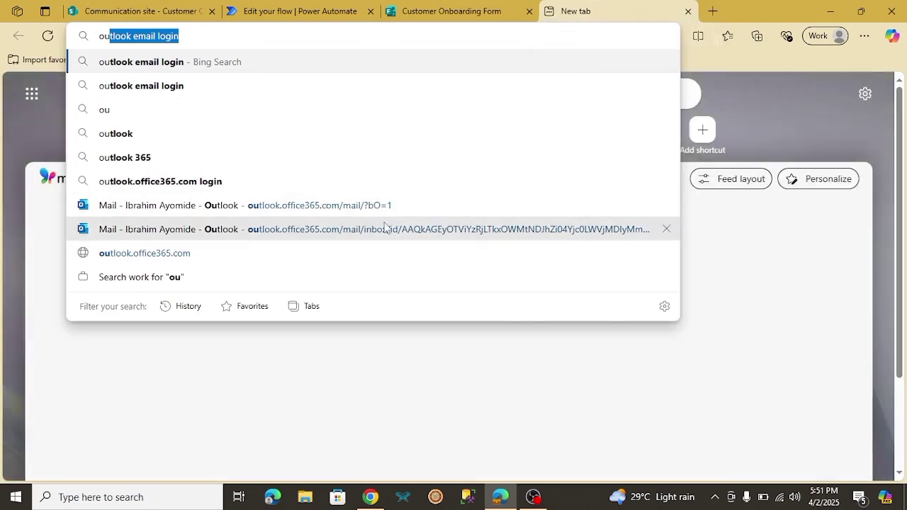
{"action": "left_click", "coordinate": [366, 206]}
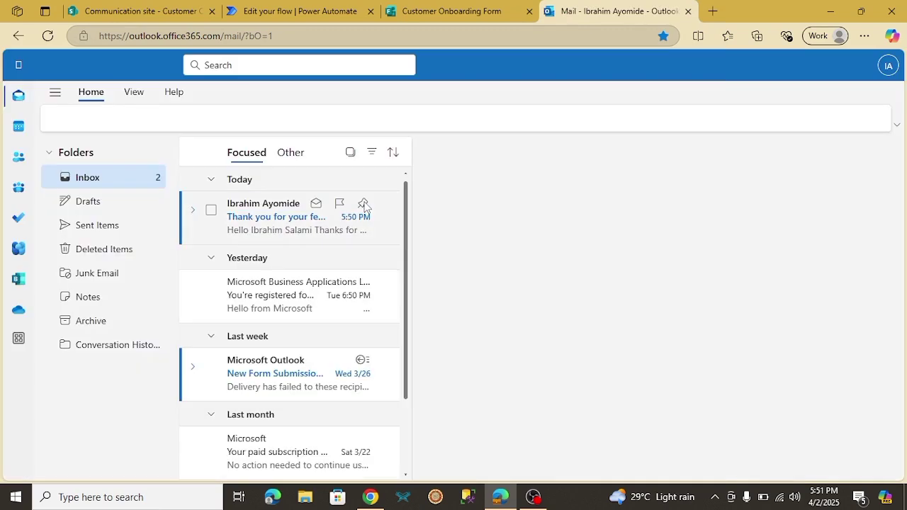
{"action": "left_click", "coordinate": [257, 223]}
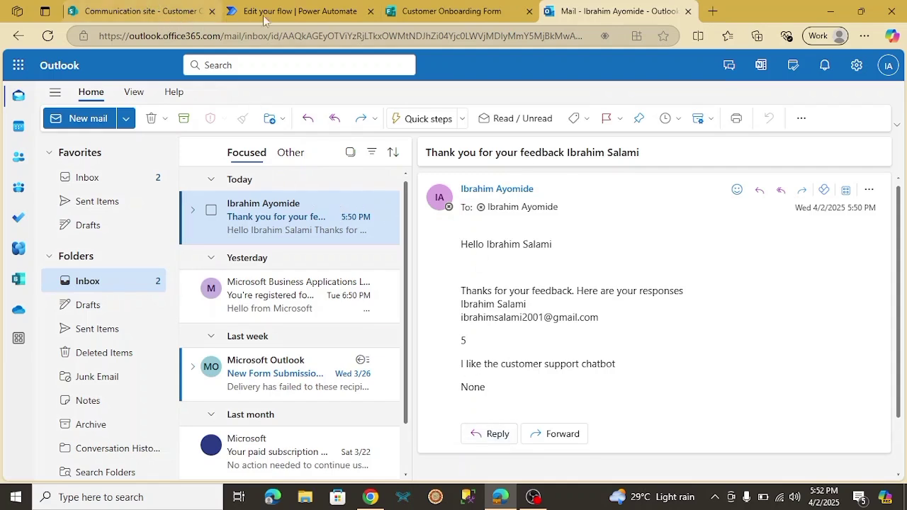
{"action": "left_click", "coordinate": [370, 497]}
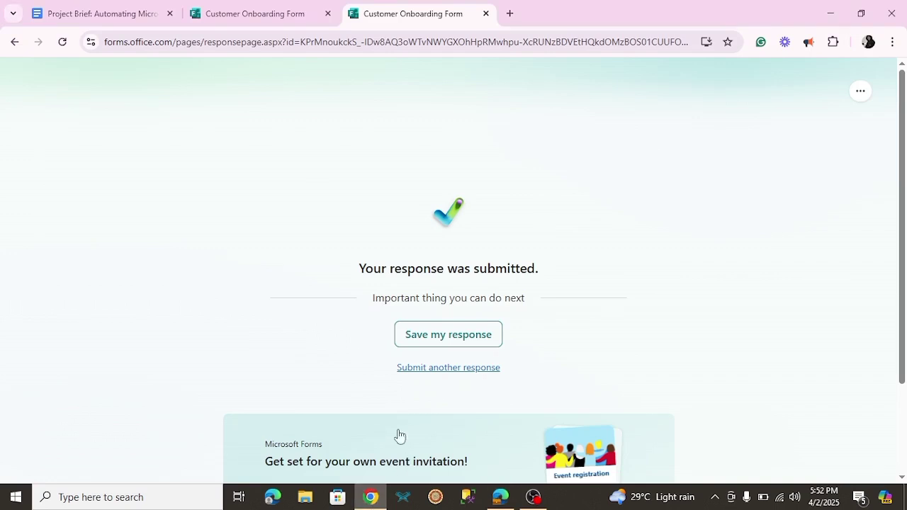
Return to the Project Brief document and scroll to its Deliverables and Expected Outcome sections
{"action": "left_click", "coordinate": [78, 14]}
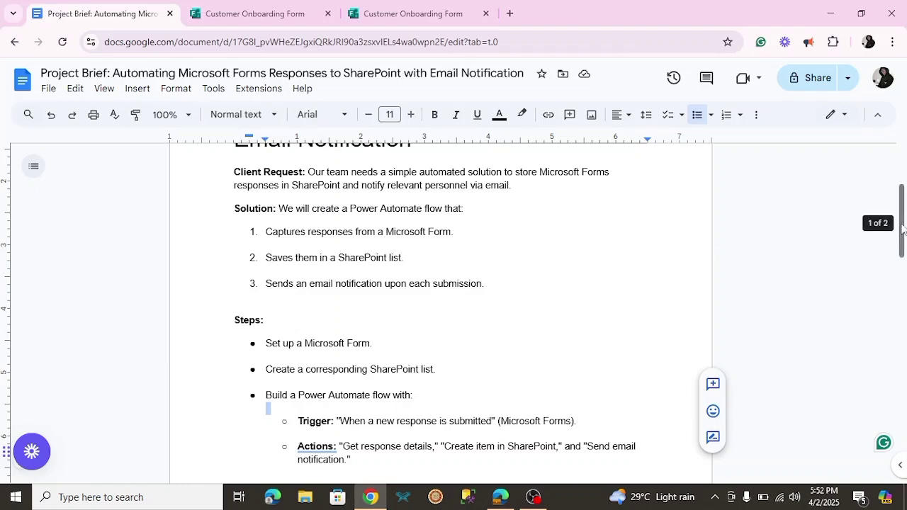
{"action": "left_click_drag", "start_coordinate": [903, 231], "coordinate": [906, 248]}
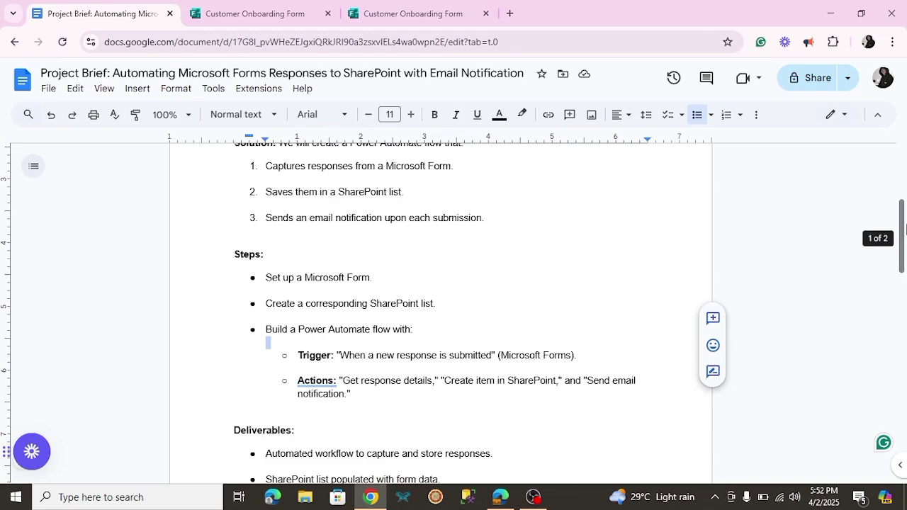
{"action": "left_click_drag", "start_coordinate": [906, 229], "coordinate": [906, 294]}
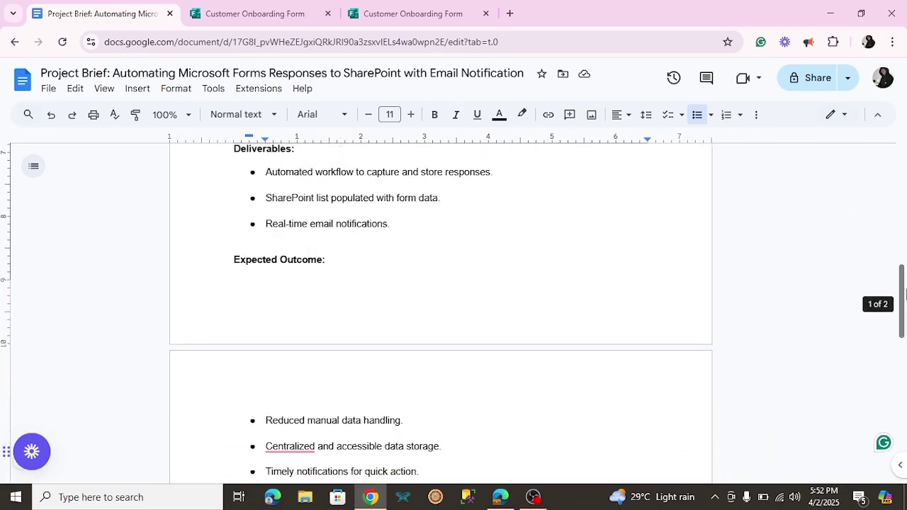